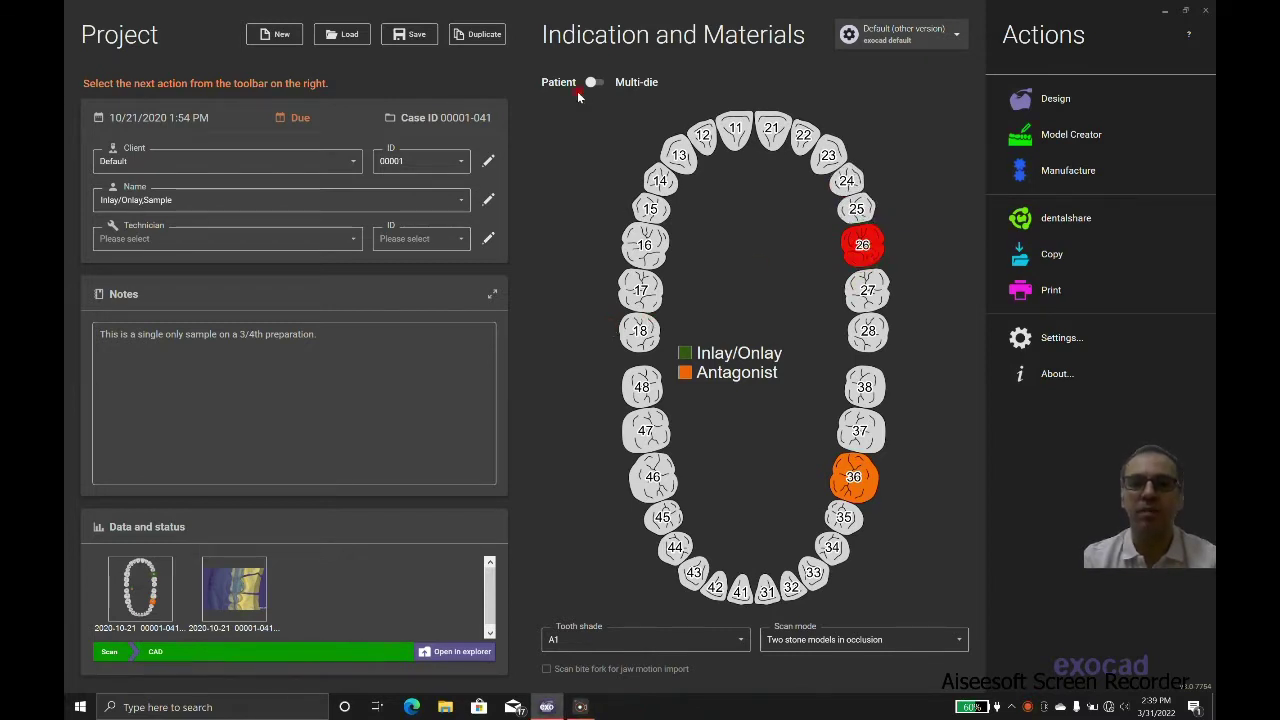
Configure tooth 26's inlay/onlay with 3/4-Axis production, Lithium Disilicate material and shade A3.
click(862, 245)
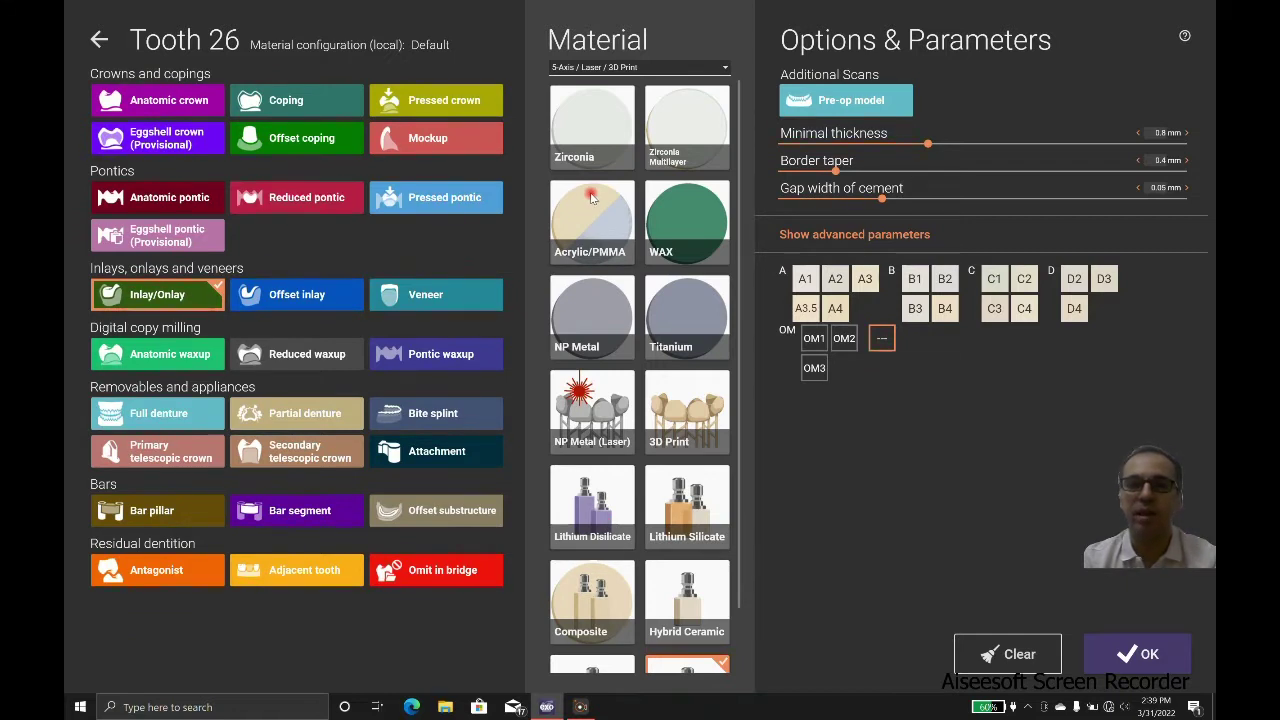
click(590, 512)
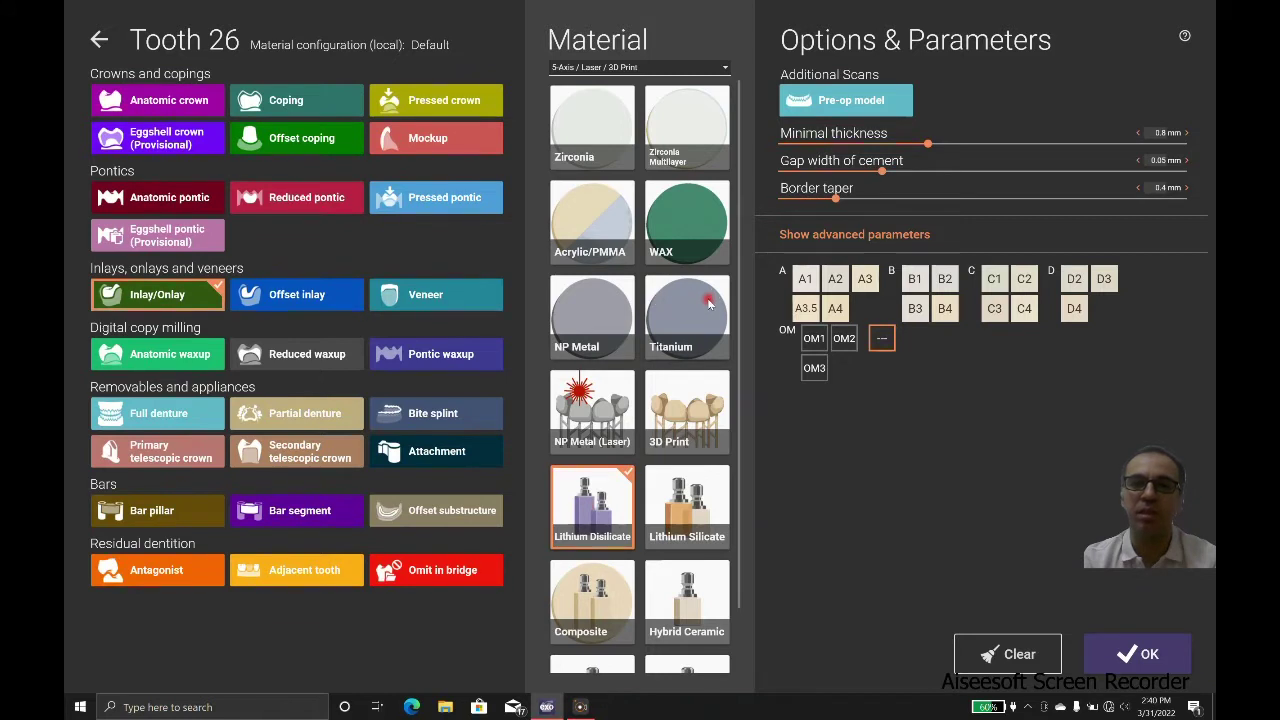
click(607, 68)
click(597, 98)
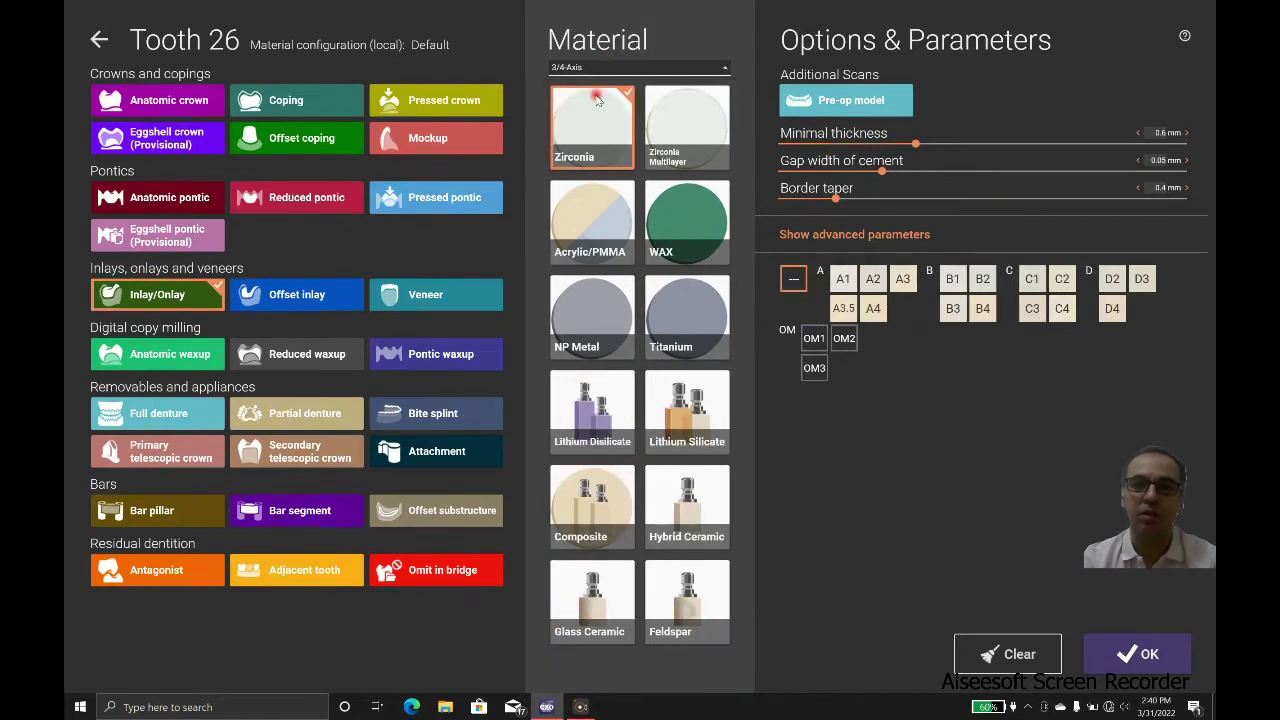
click(587, 427)
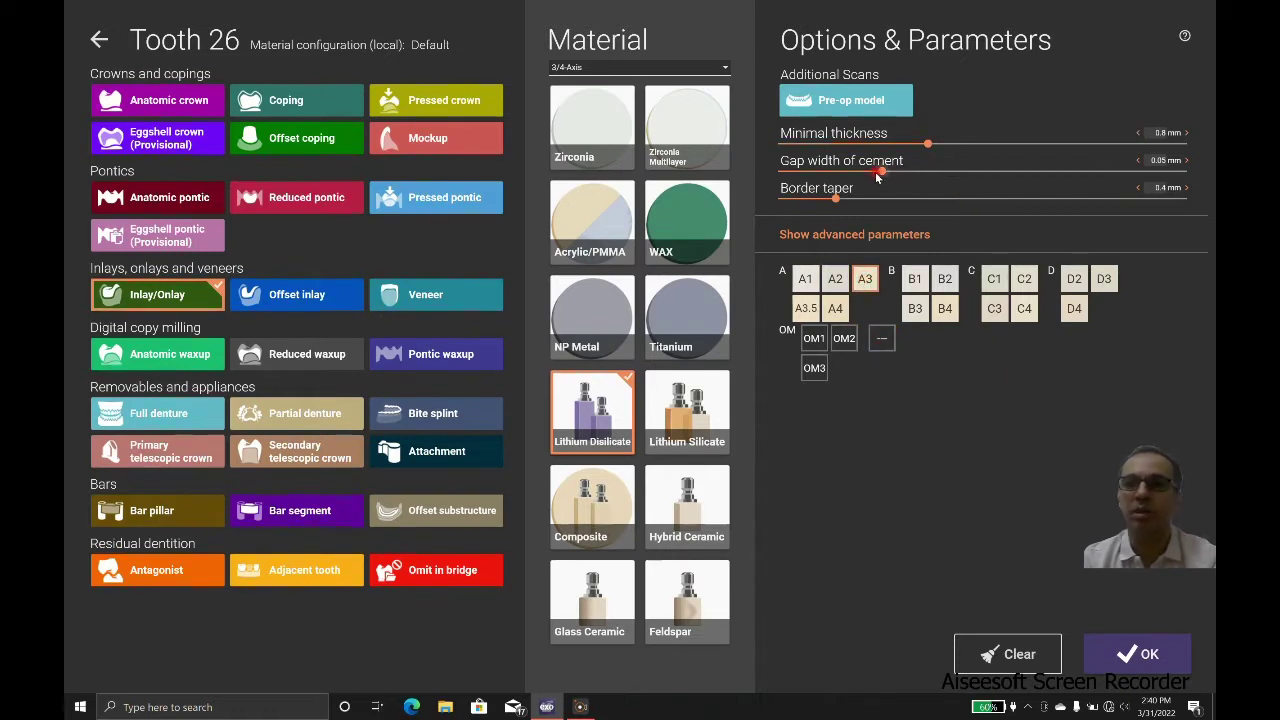
click(1152, 653)
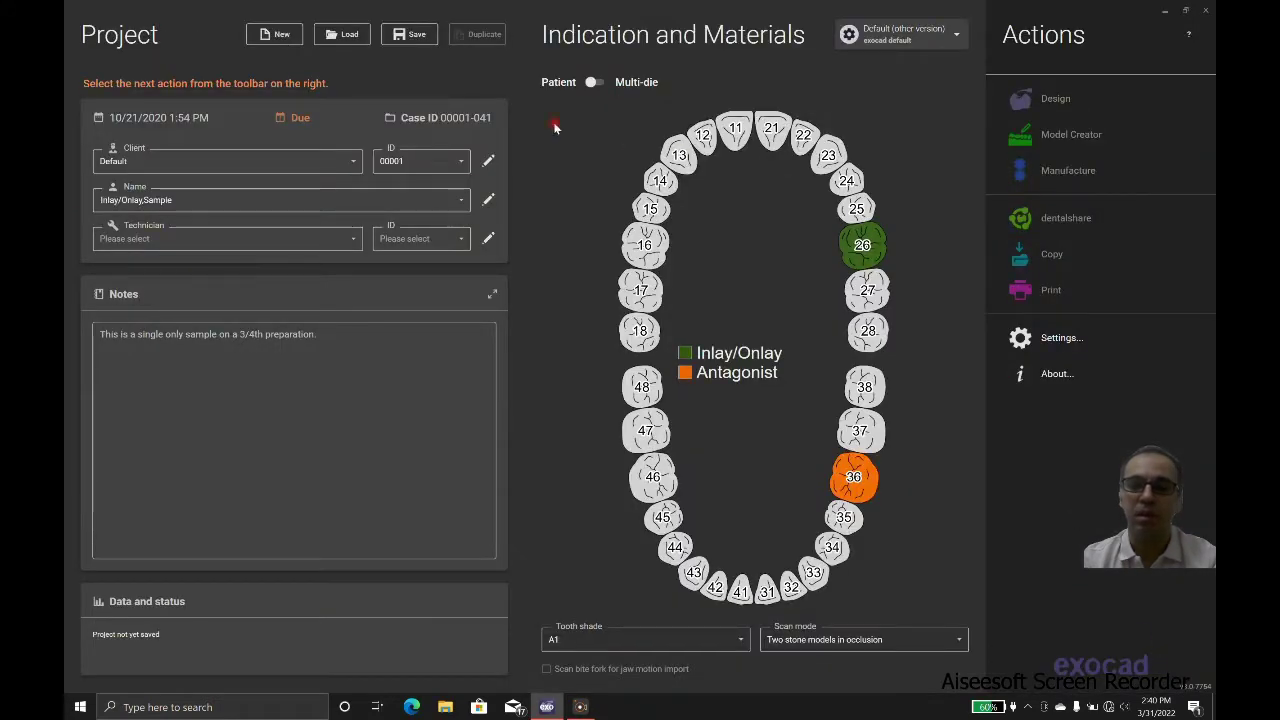
Save the project and open its design from scratch using only the scan data.
click(408, 34)
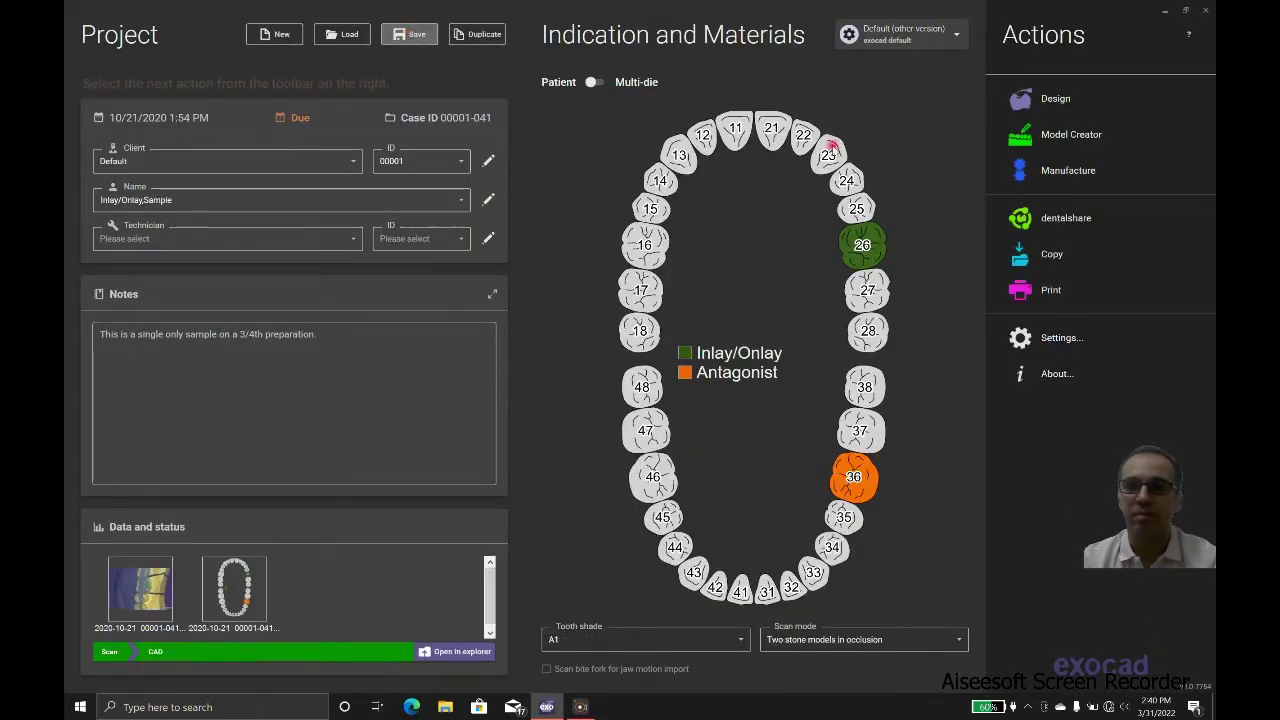
click(1043, 102)
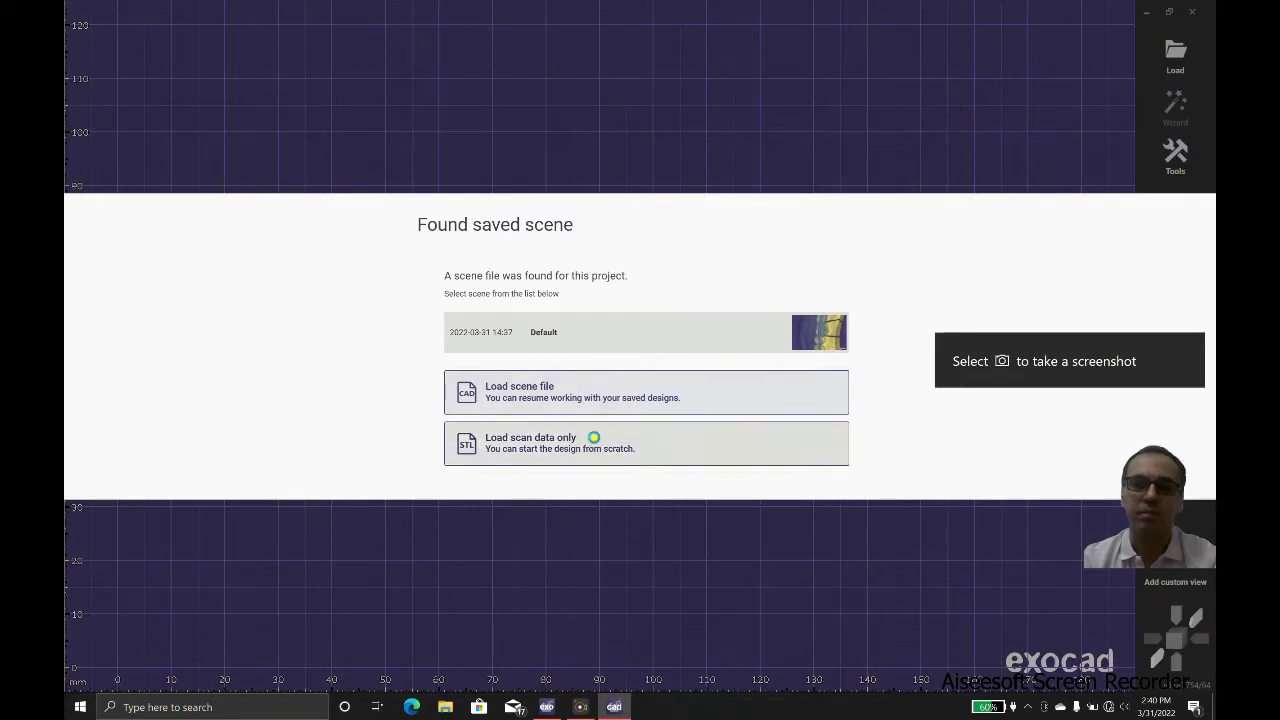
click(594, 437)
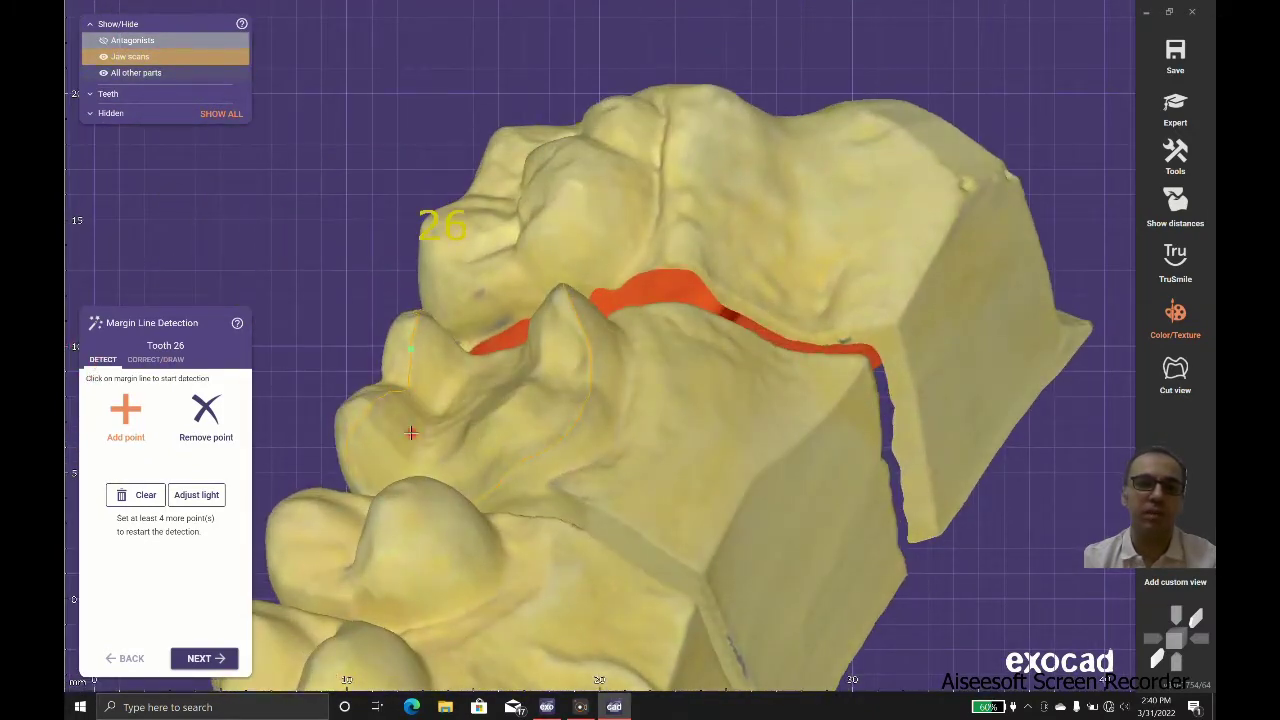
Try detecting tooth 26's margin line from four points on the preparation edge, and clear the points.
click(582, 406)
click(368, 414)
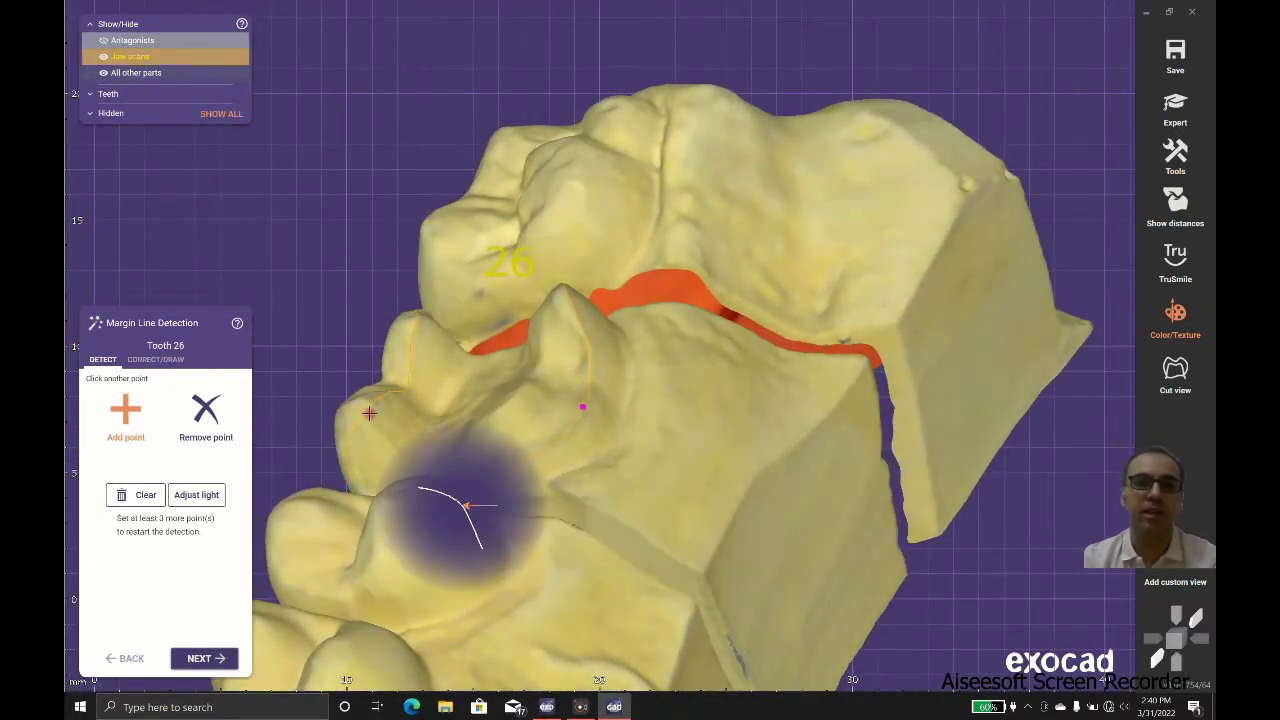
click(412, 339)
click(571, 304)
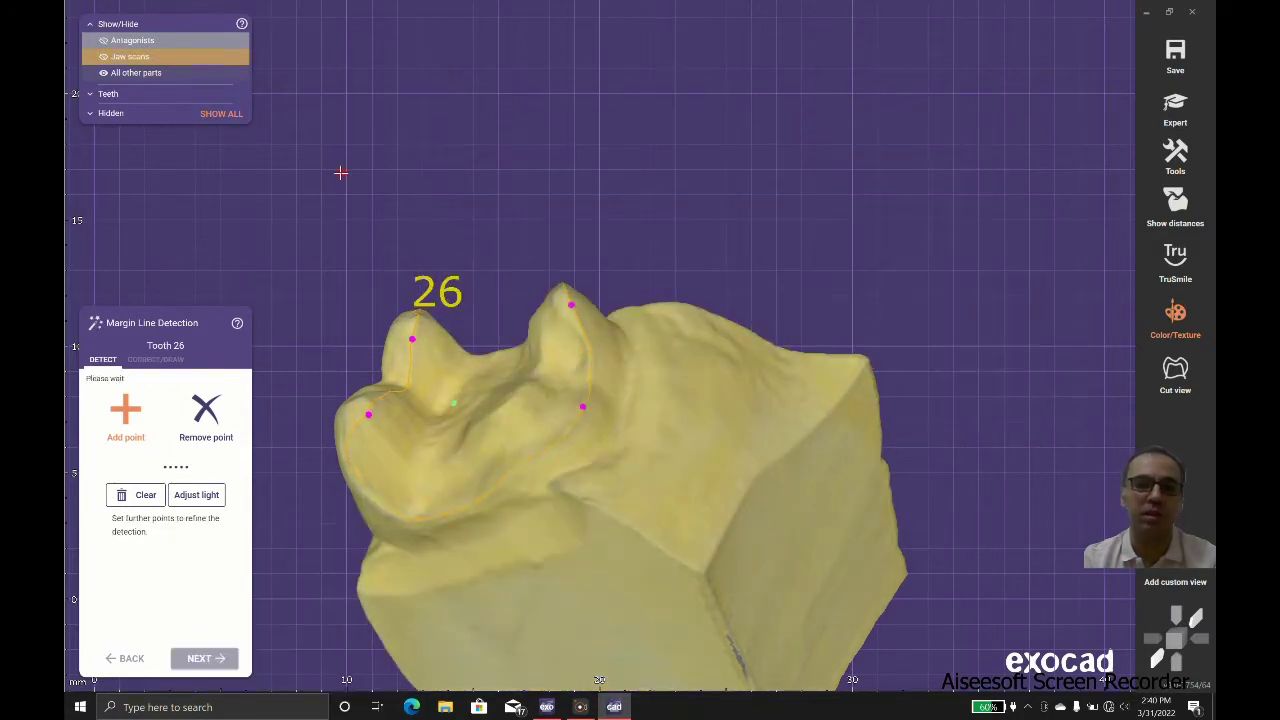
click(131, 492)
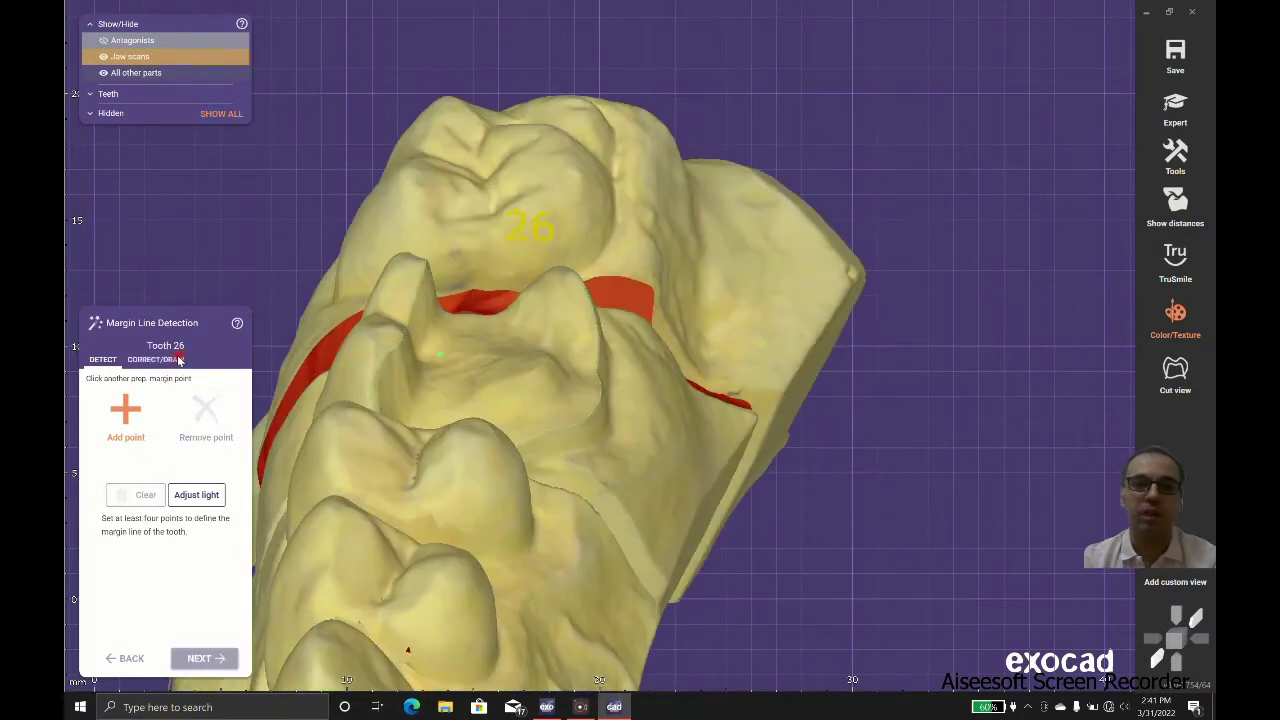
Try drawing tooth 26's margin line manually along the preparation edge with adjacents auto-hidden, and clear the entire margin.
click(179, 360)
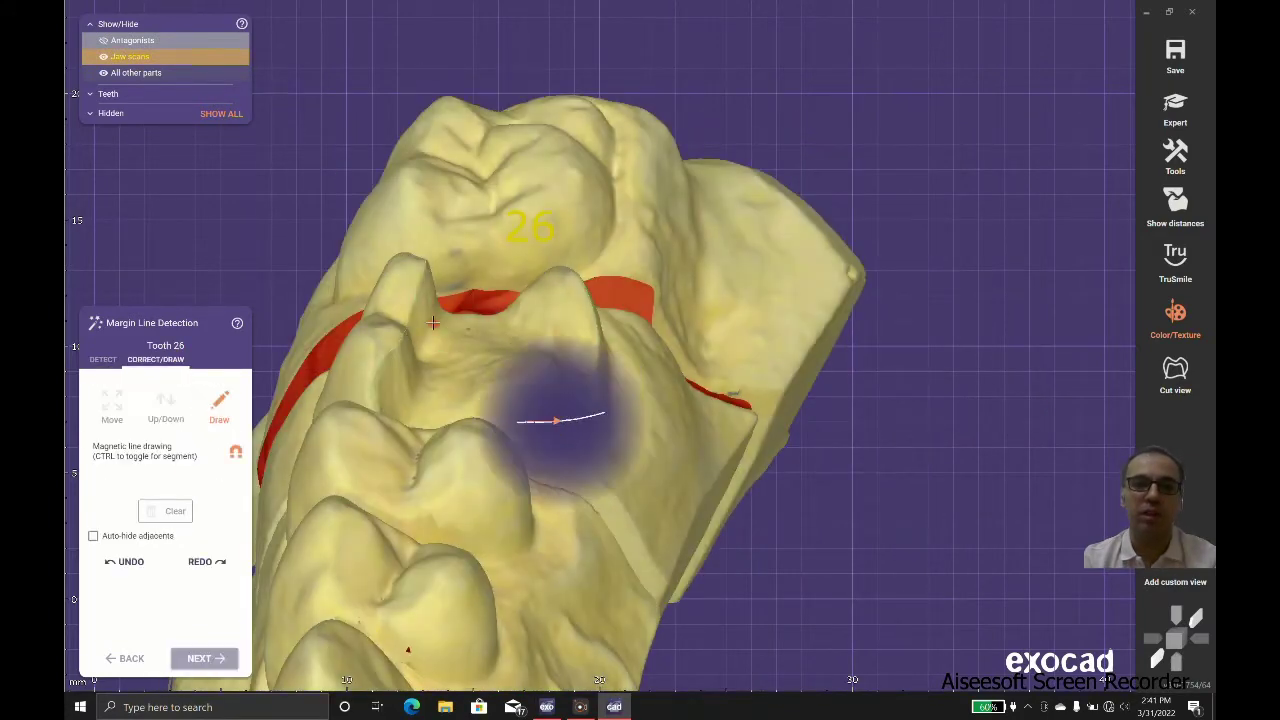
click(428, 264)
right_drag(428, 264, 424, 271)
click(167, 534)
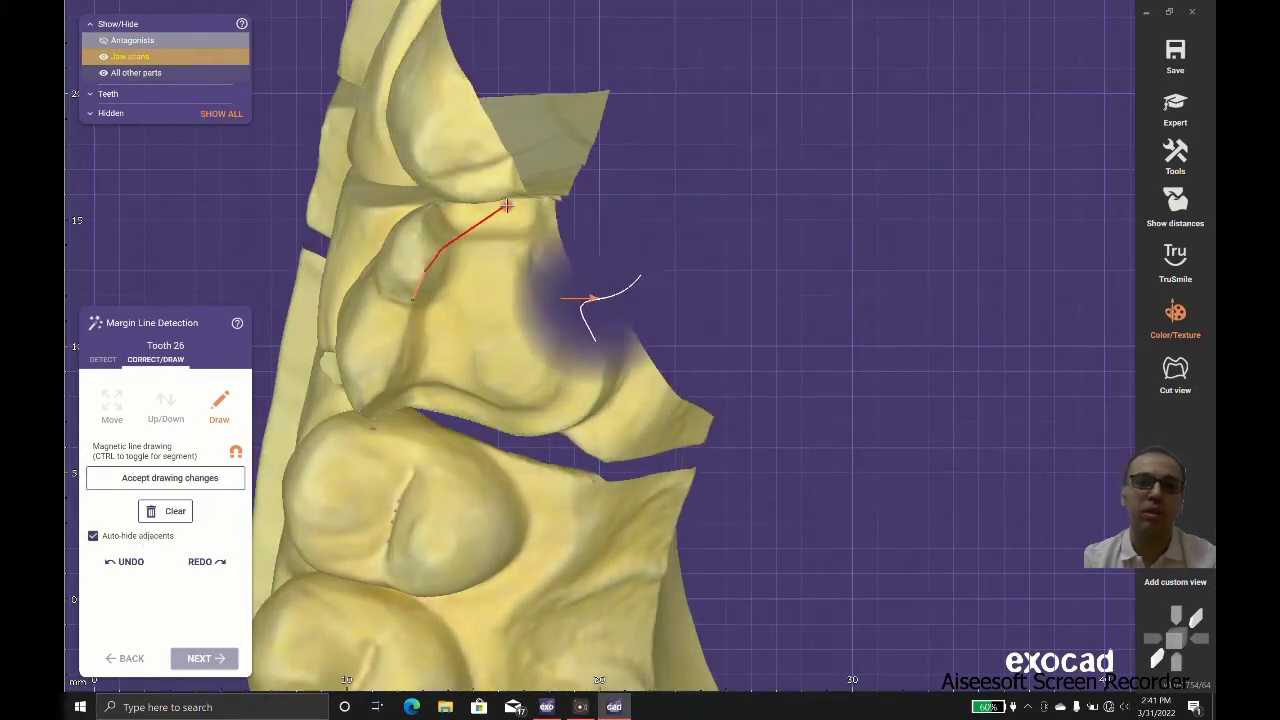
click(432, 205)
click(521, 198)
right_drag(521, 198, 601, 252)
click(570, 201)
mouse_move(678, 356)
right_down()
mouse_move(608, 366)
mouse_move(614, 417)
mouse_move(619, 384)
mouse_move(571, 489)
mouse_move(600, 460)
mouse_move(572, 471)
mouse_move(586, 529)
mouse_move(460, 505)
mouse_move(400, 455)
mouse_move(450, 350)
mouse_move(478, 360)
right_up()
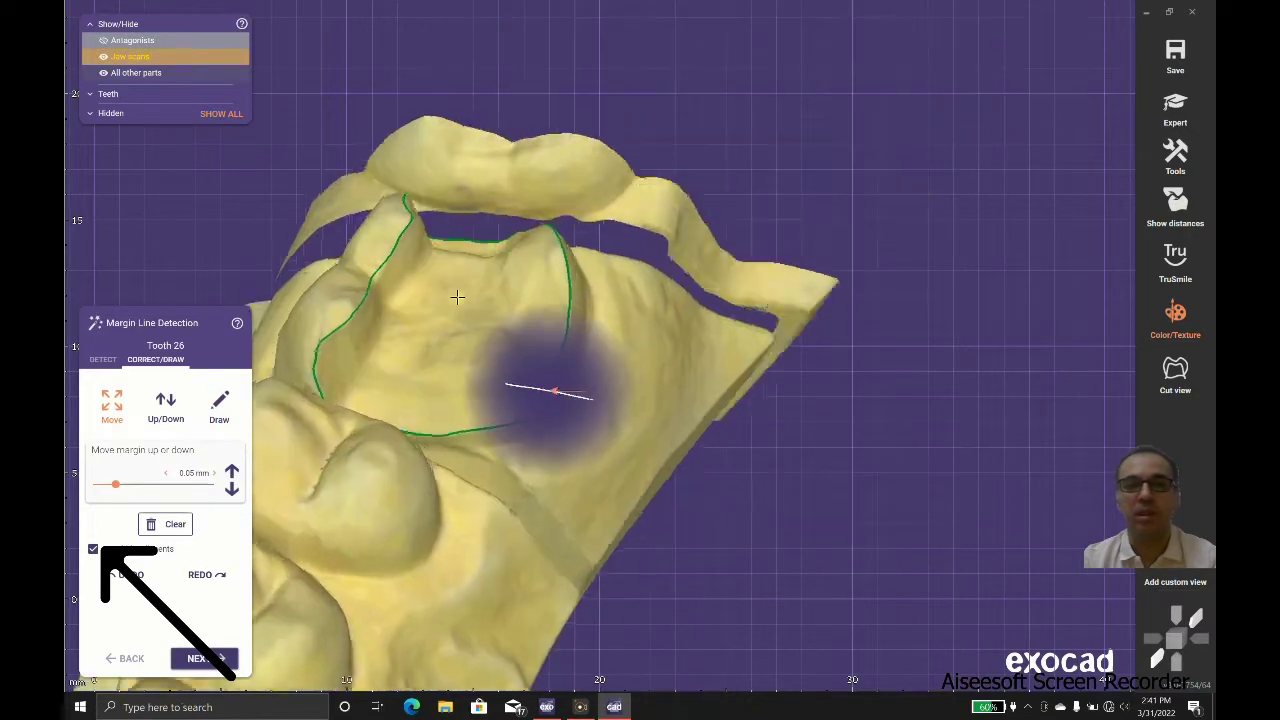
scroll(405, 308, up, 5)
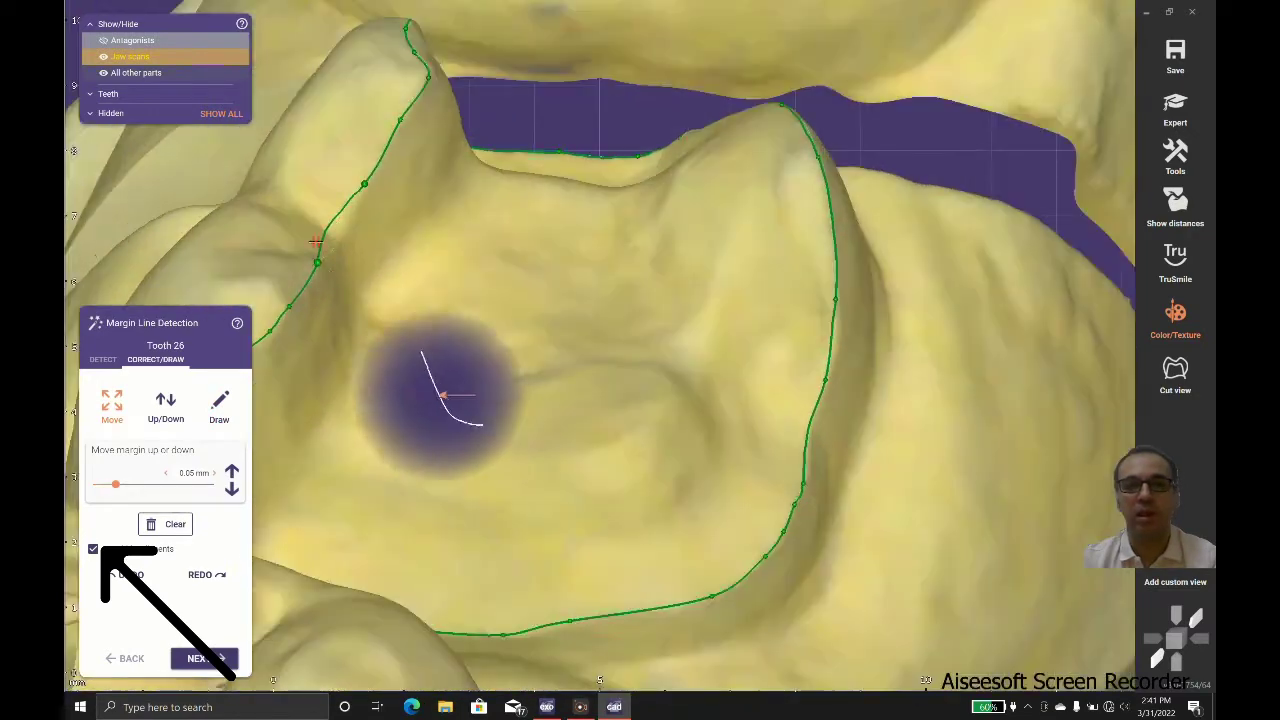
scroll(412, 273, down, 3)
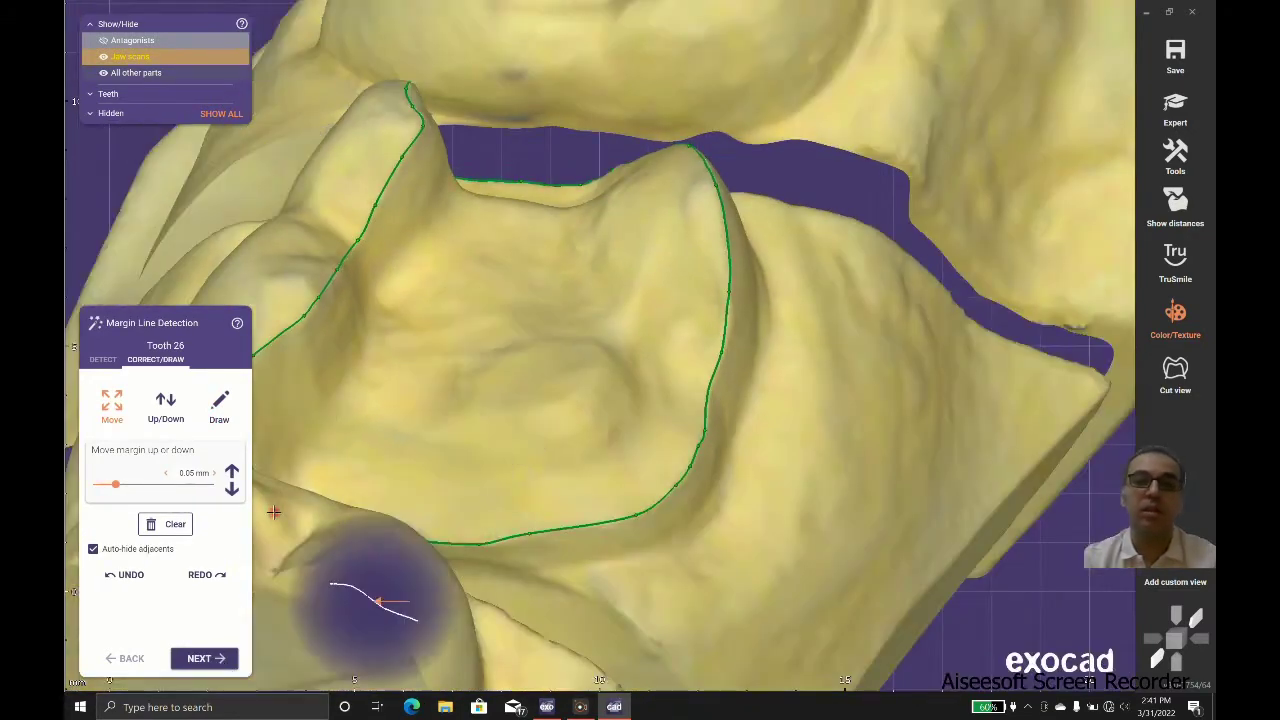
click(166, 523)
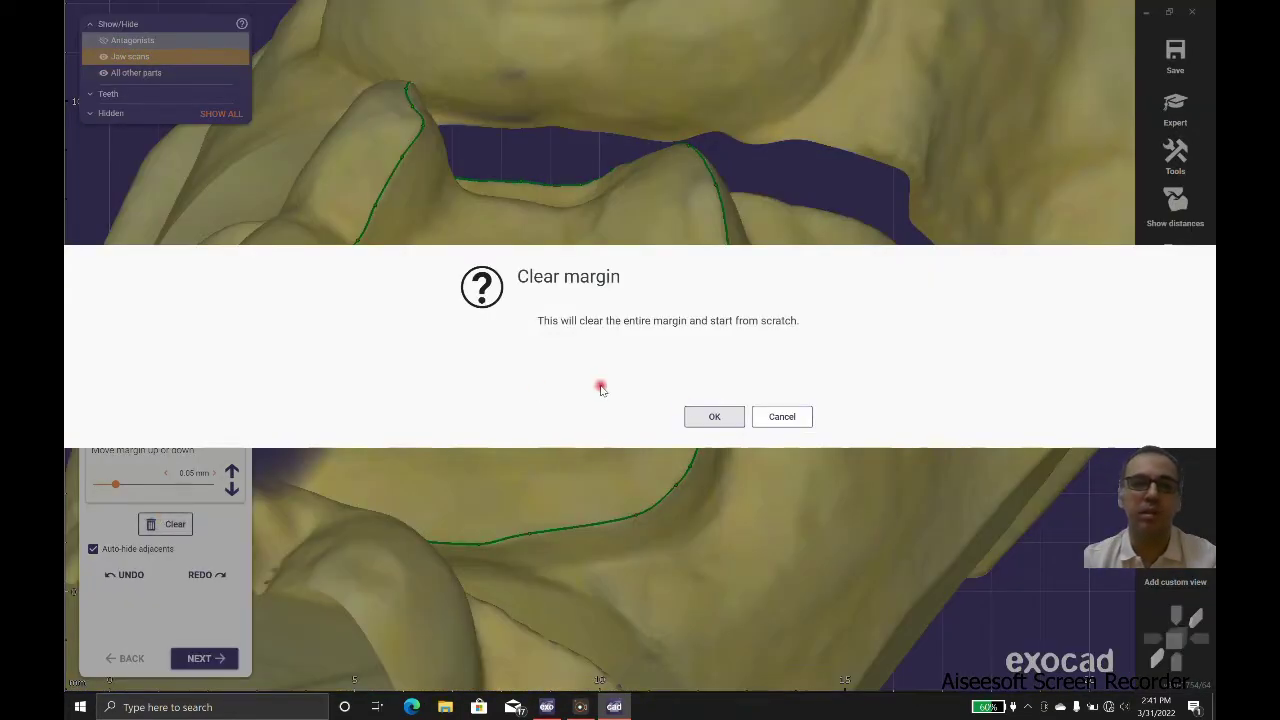
click(700, 417)
Detect tooth 26's margin line automatically from four points placed around the preparation edge.
click(103, 359)
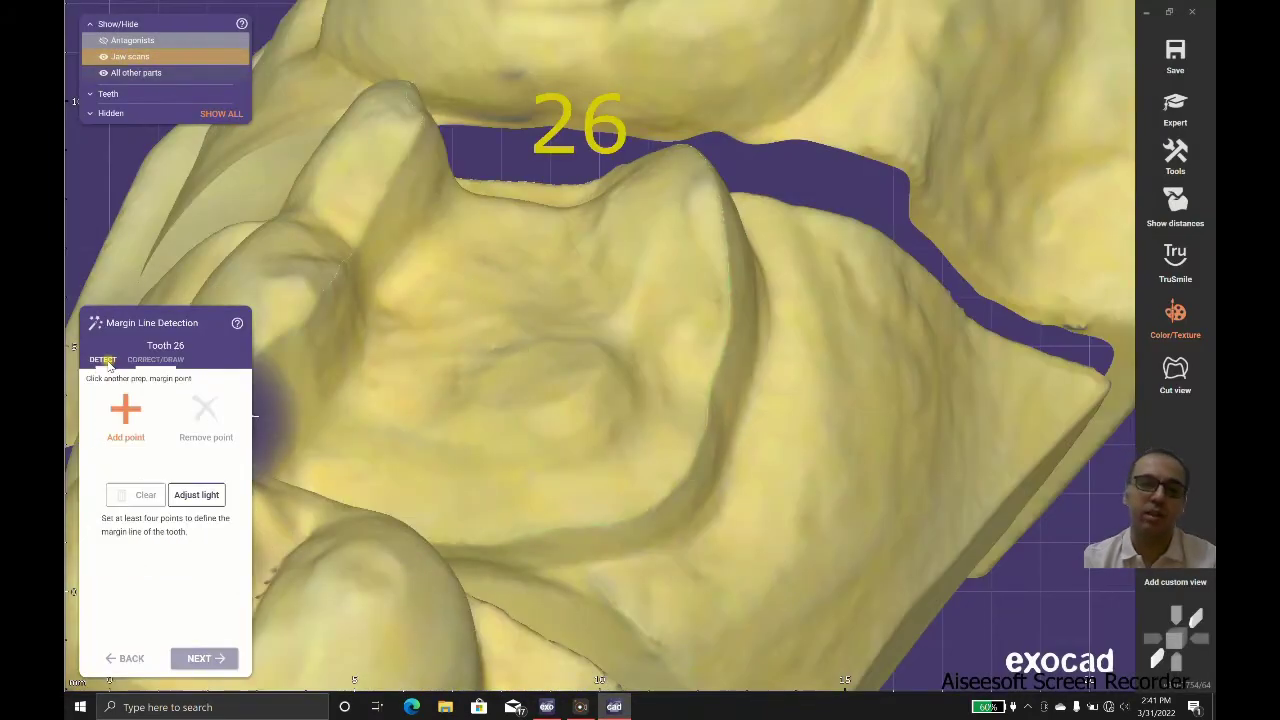
click(427, 245)
click(371, 338)
click(595, 446)
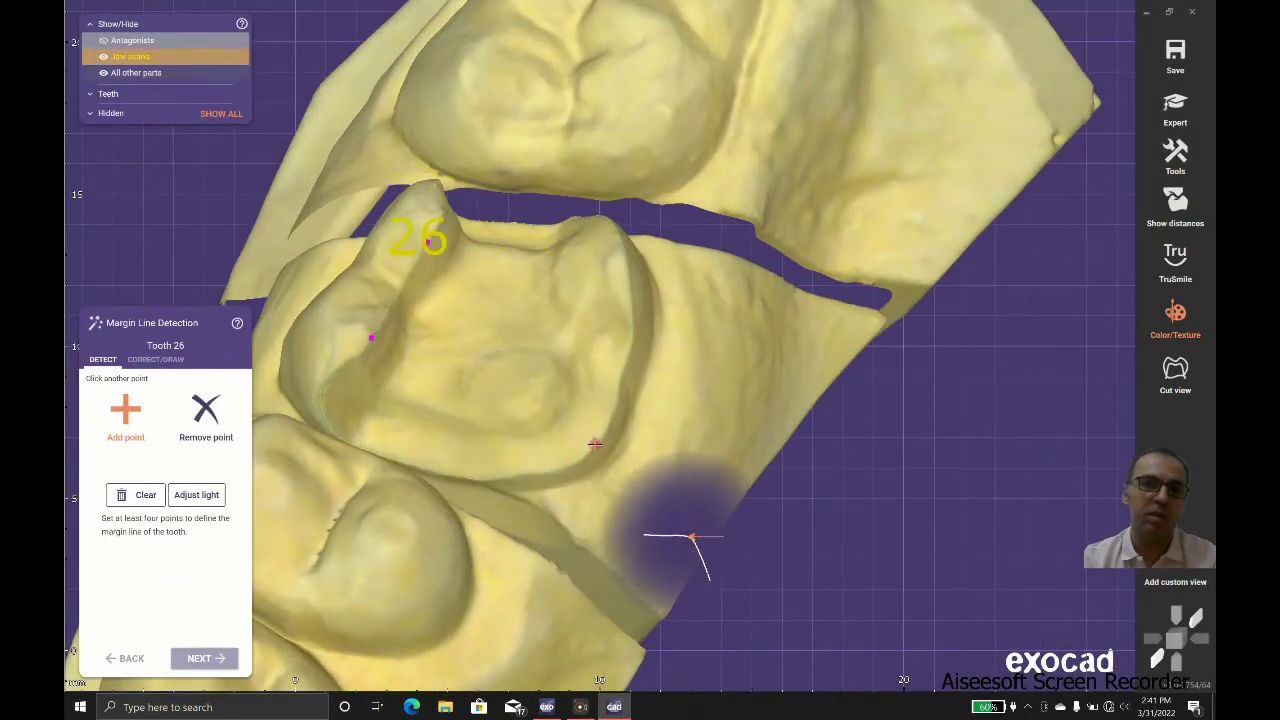
click(626, 265)
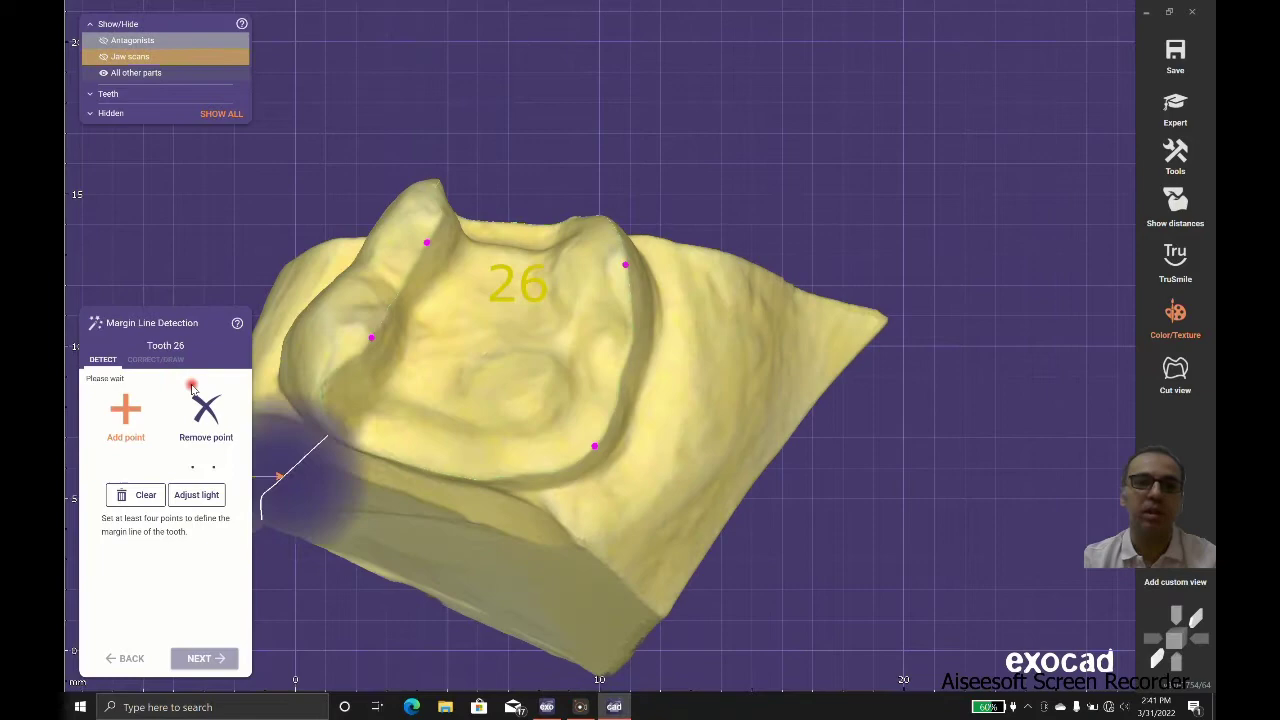
Fine-tune three neighbouring control points of the detected margin line so the curve follows the preparation edge.
right_drag(307, 358, 431, 174)
scroll(431, 174, up, 8)
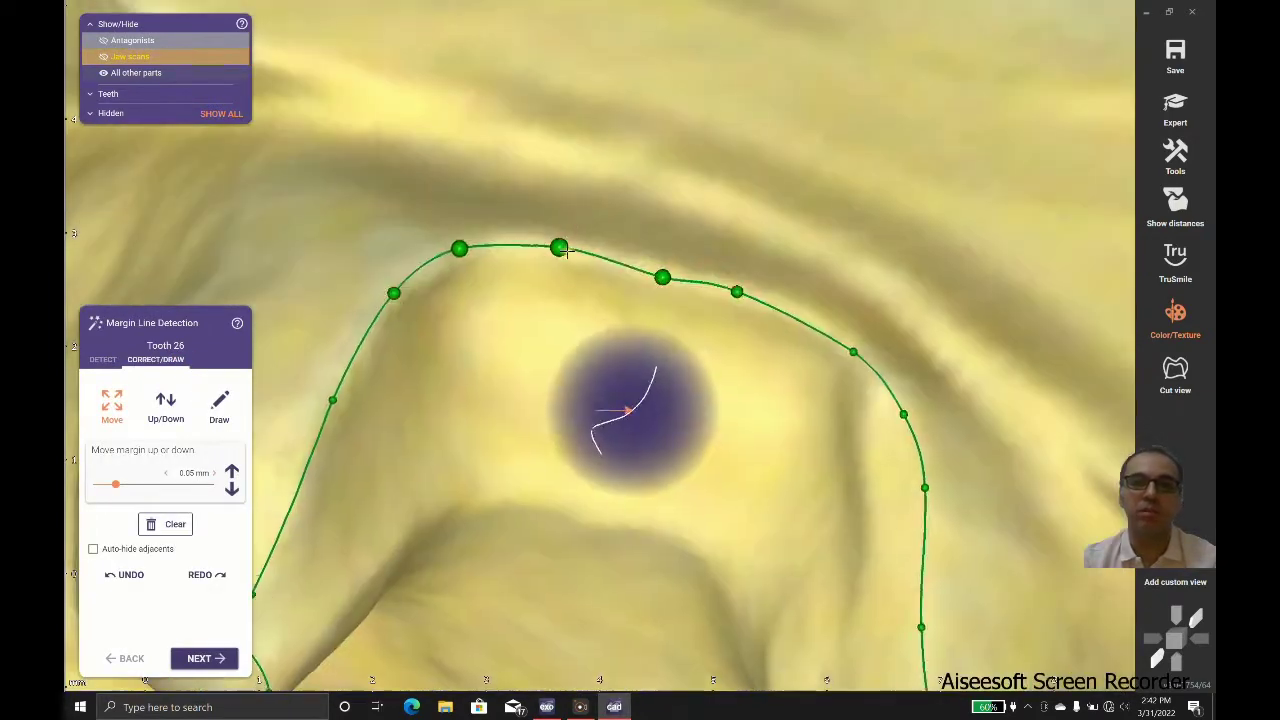
drag(557, 243, 548, 242)
drag(660, 272, 656, 271)
drag(735, 287, 735, 291)
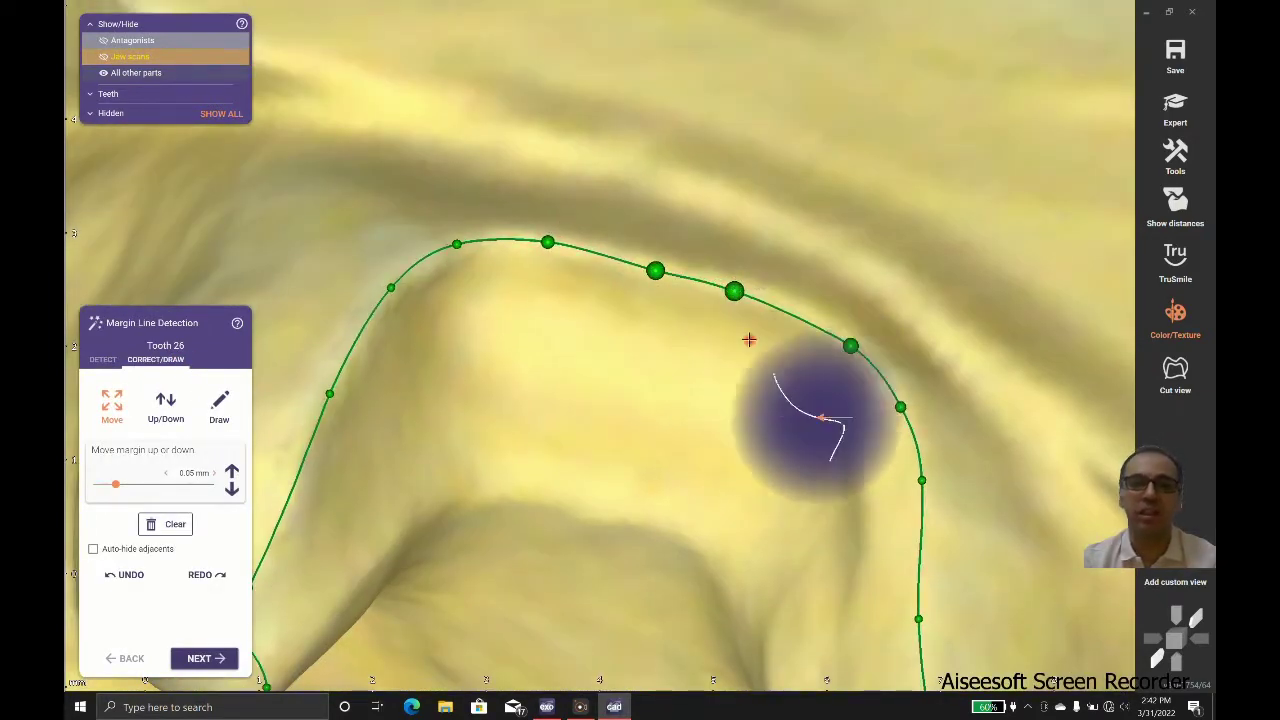
Shift a control point beside the sharp bend of the margin line slightly along the preparation edge.
scroll(761, 323, down, 2)
scroll(896, 406, down, 2)
right_drag(896, 406, 885, 140)
middle_drag(828, 530, 990, 340)
scroll(680, 638, up, 2)
scroll(808, 446, up, 2)
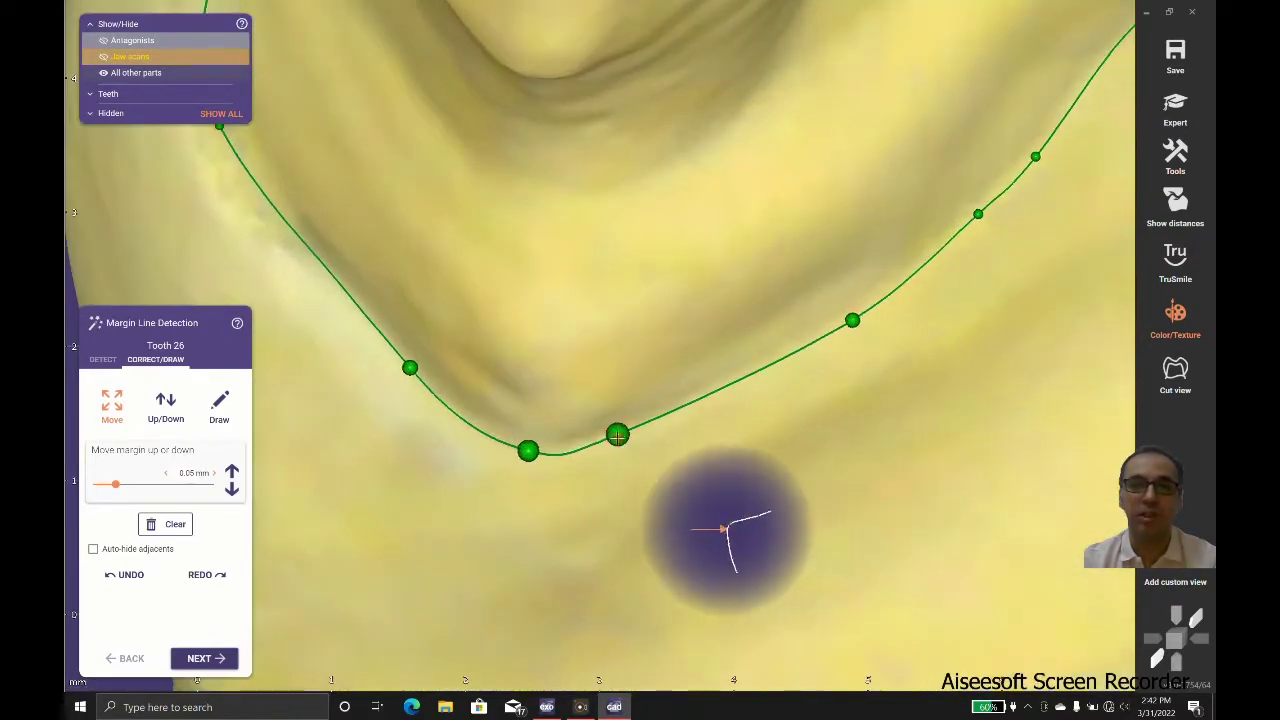
drag(617, 434, 649, 426)
Check the corrected margin line all around tooth 26 and accept it to proceed to the insertion direction.
scroll(552, 348, down, 2)
right_drag(537, 316, 466, 253)
scroll(606, 250, down, 2)
right_drag(608, 250, 383, 449)
scroll(649, 333, down, 2)
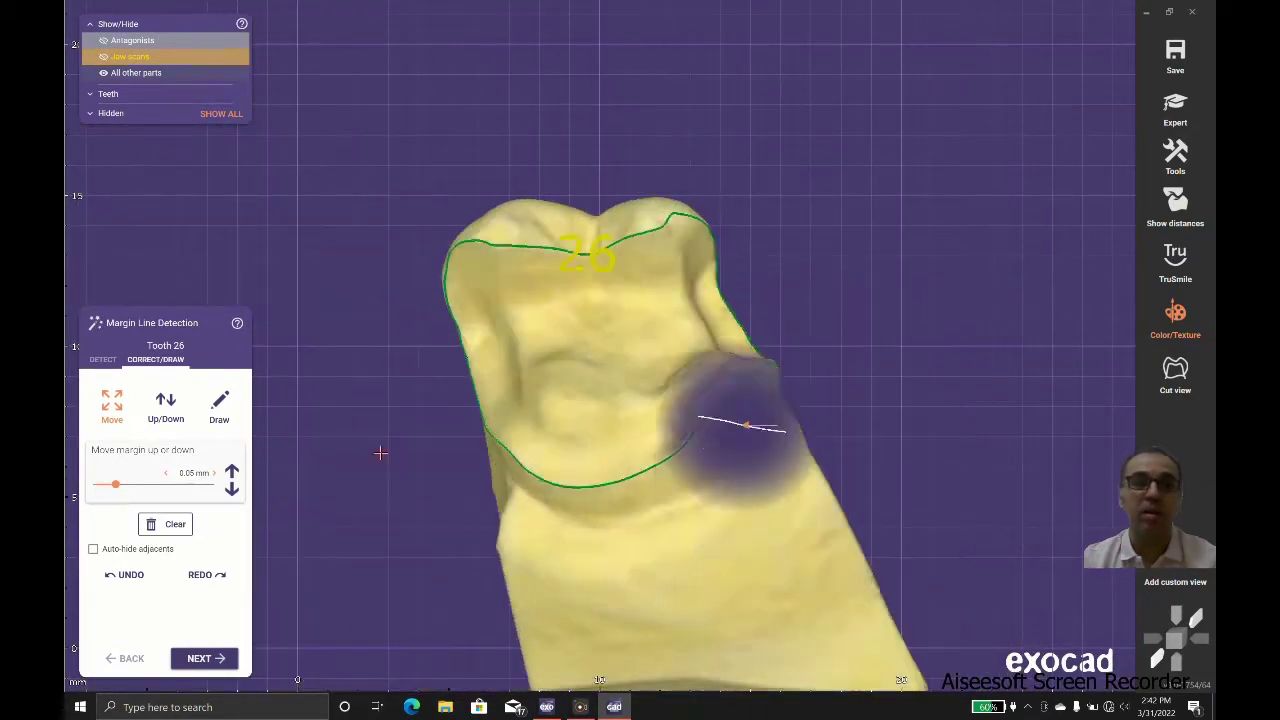
click(205, 658)
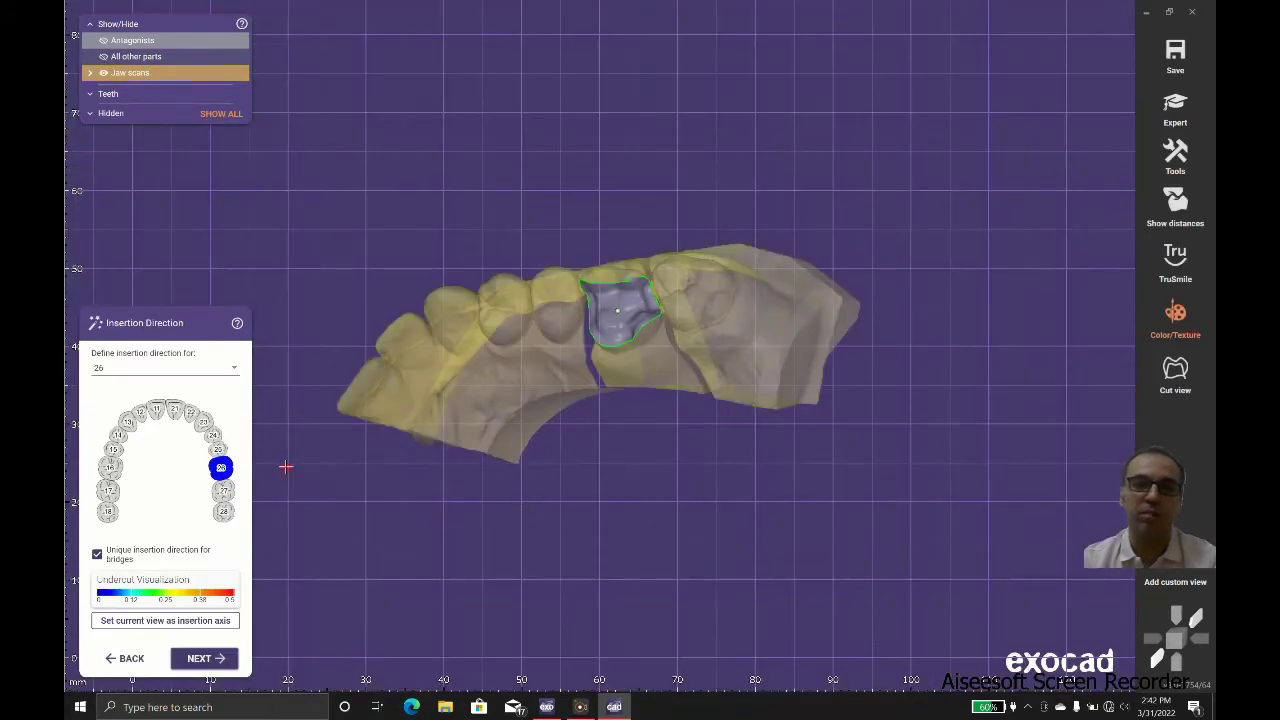
Set tooth 26's insertion axis from an occlusal view and accept the inlay bottom with a 0.05 mm cement gap.
right_drag(512, 496, 543, 480)
scroll(626, 366, up, 5)
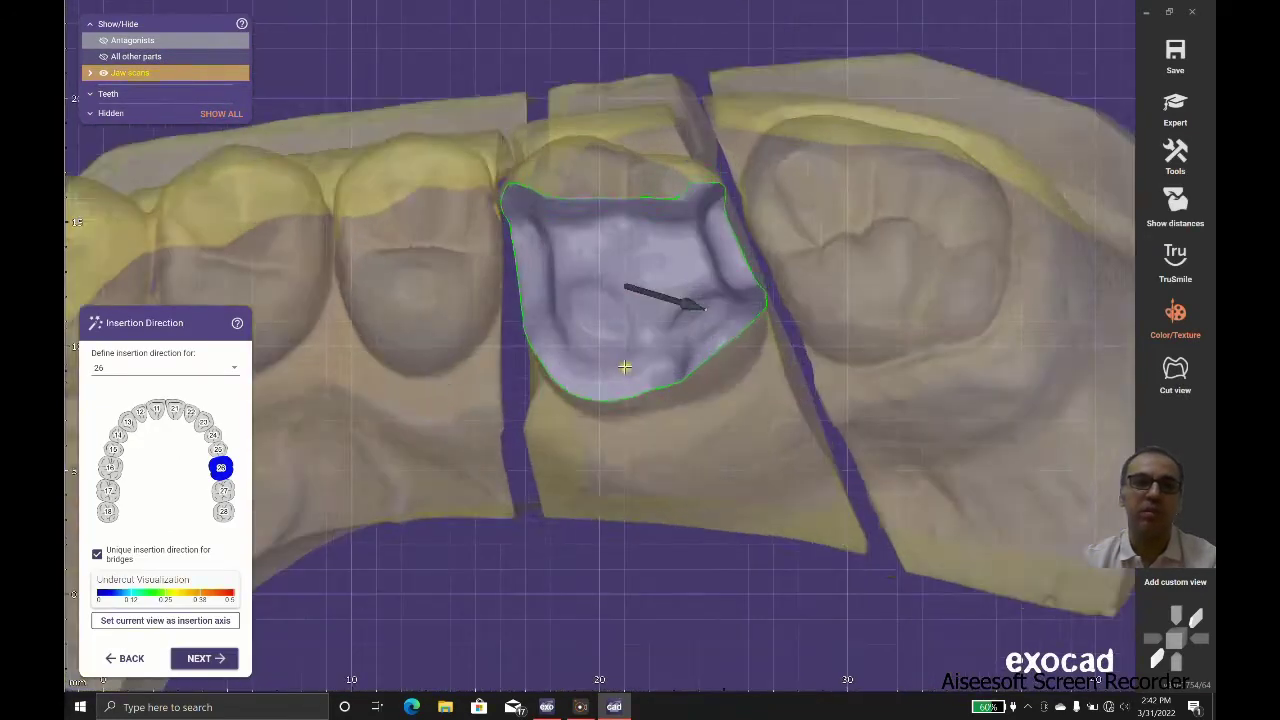
right_drag(626, 366, 576, 339)
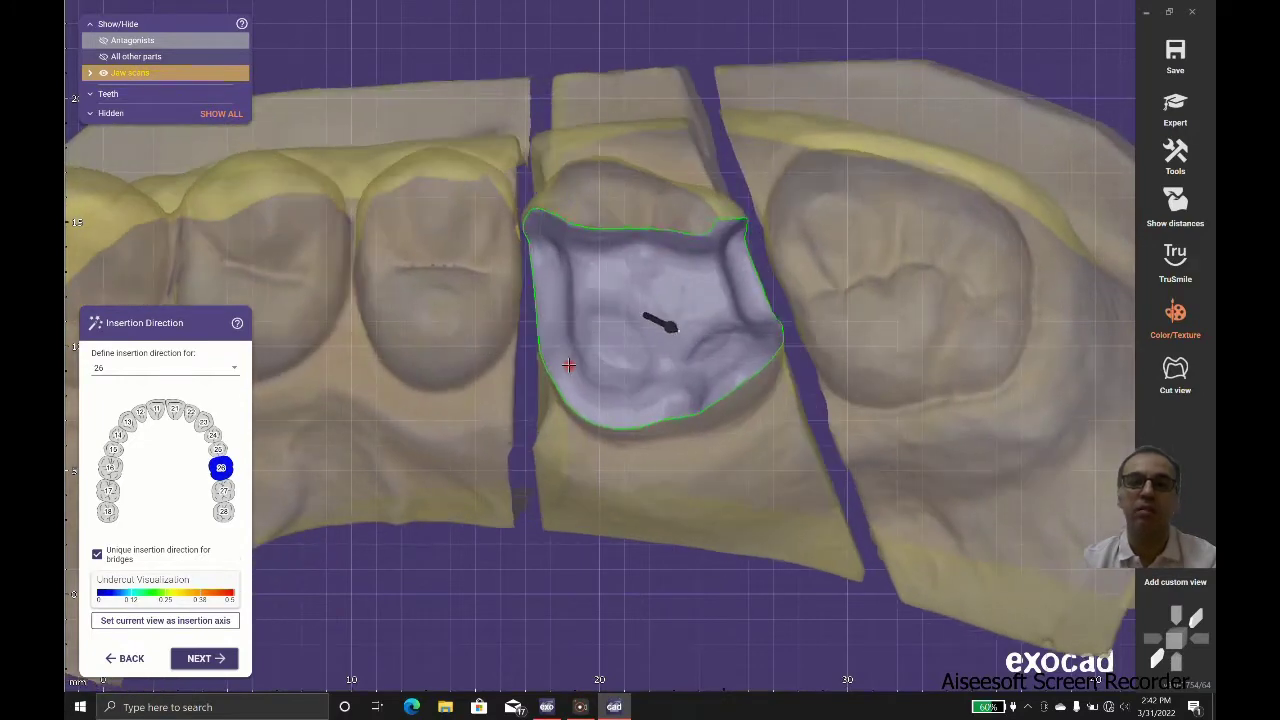
click(189, 622)
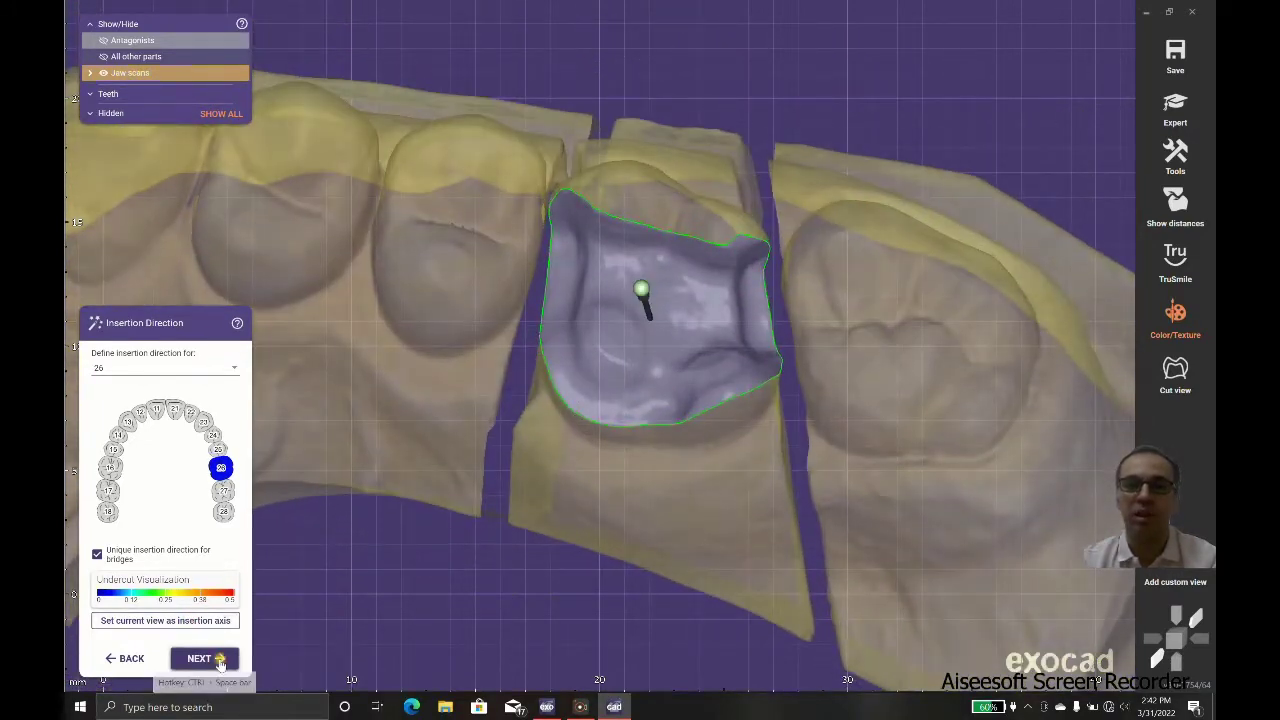
click(204, 658)
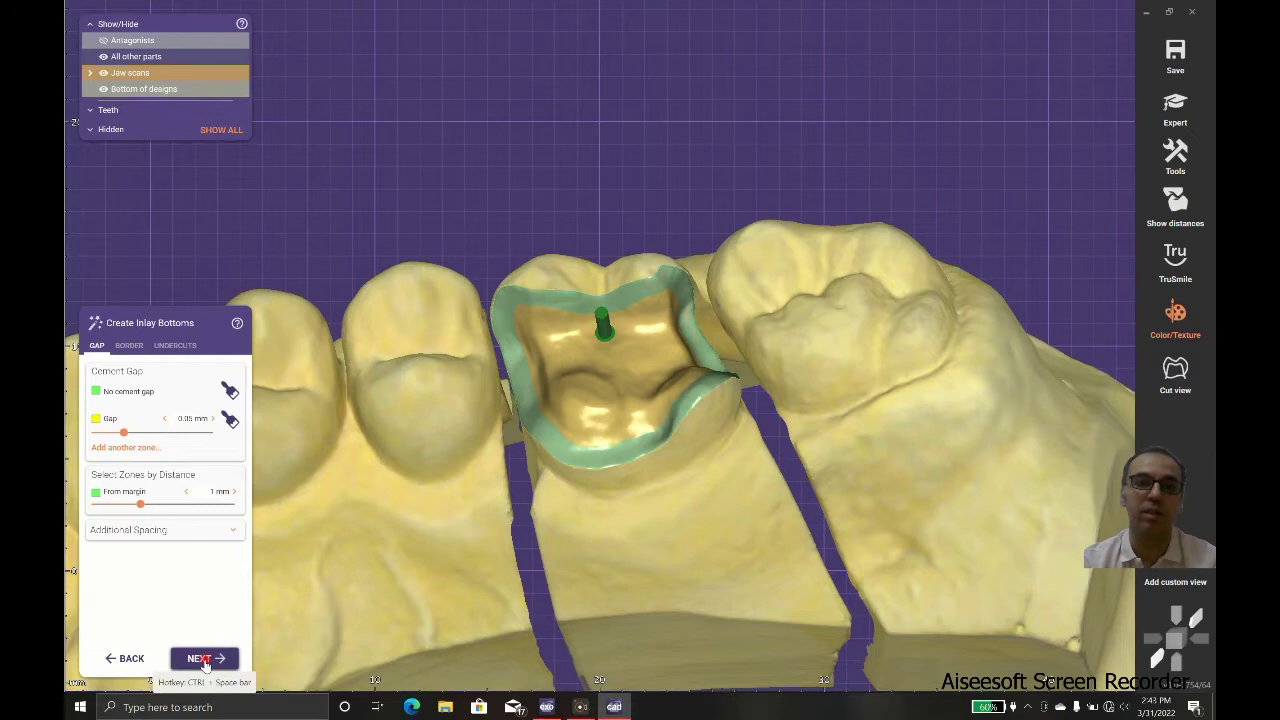
click(204, 658)
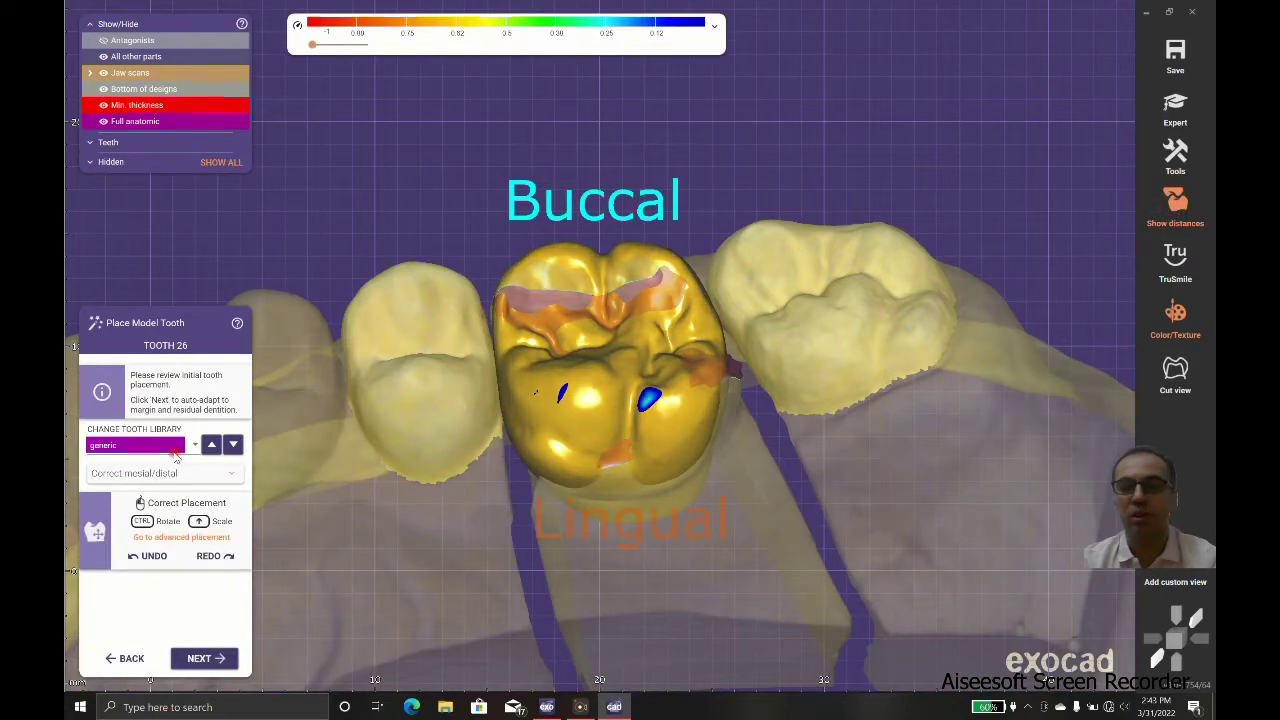
Try the generic-smooth tooth library for tooth 26, and switch the model tooth to the Julian Cardona library.
click(197, 446)
click(164, 586)
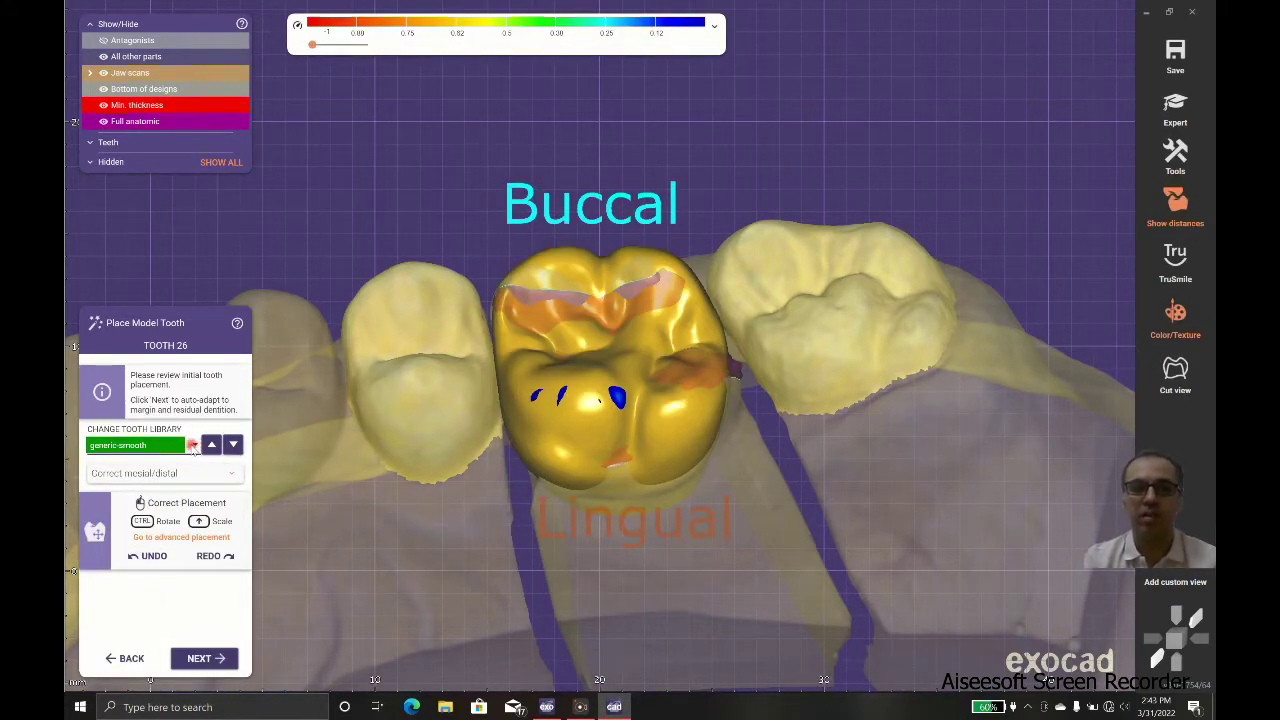
click(193, 446)
click(157, 570)
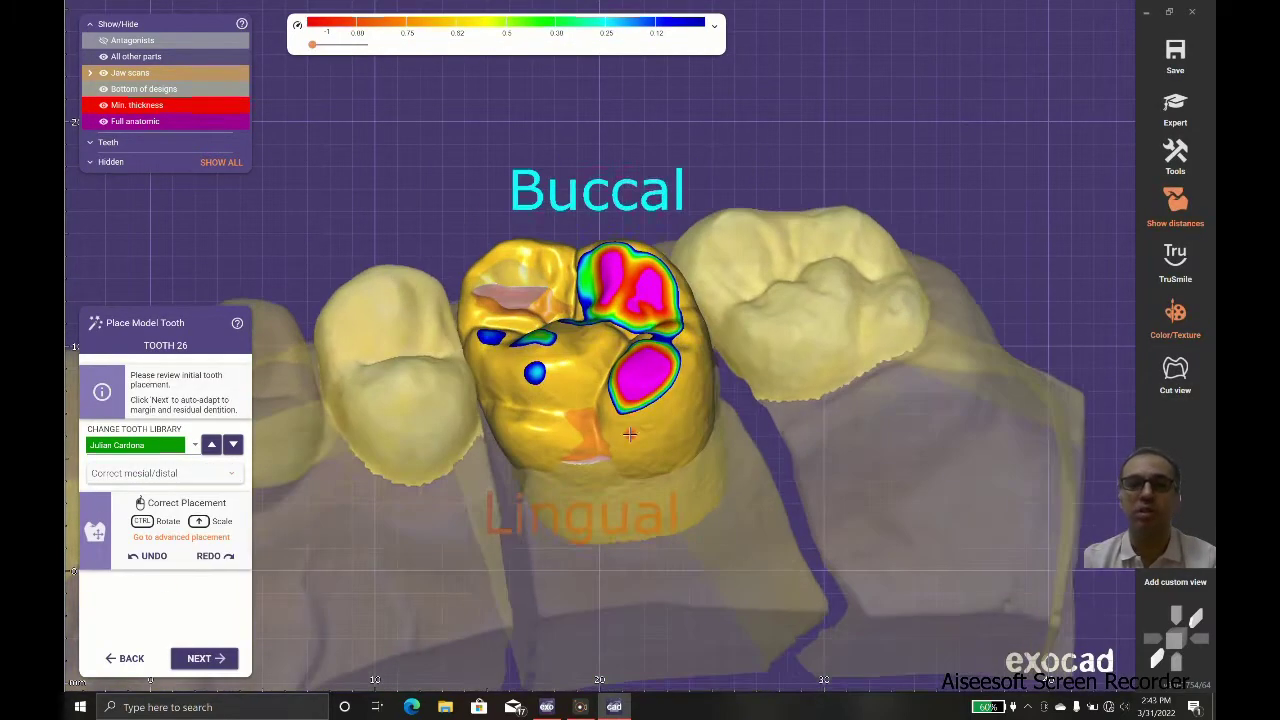
right_drag(629, 434, 451, 376)
Browse the available tooth libraries and switch tooth 26's model tooth to the generic library.
click(193, 446)
scroll(157, 598, down, 3)
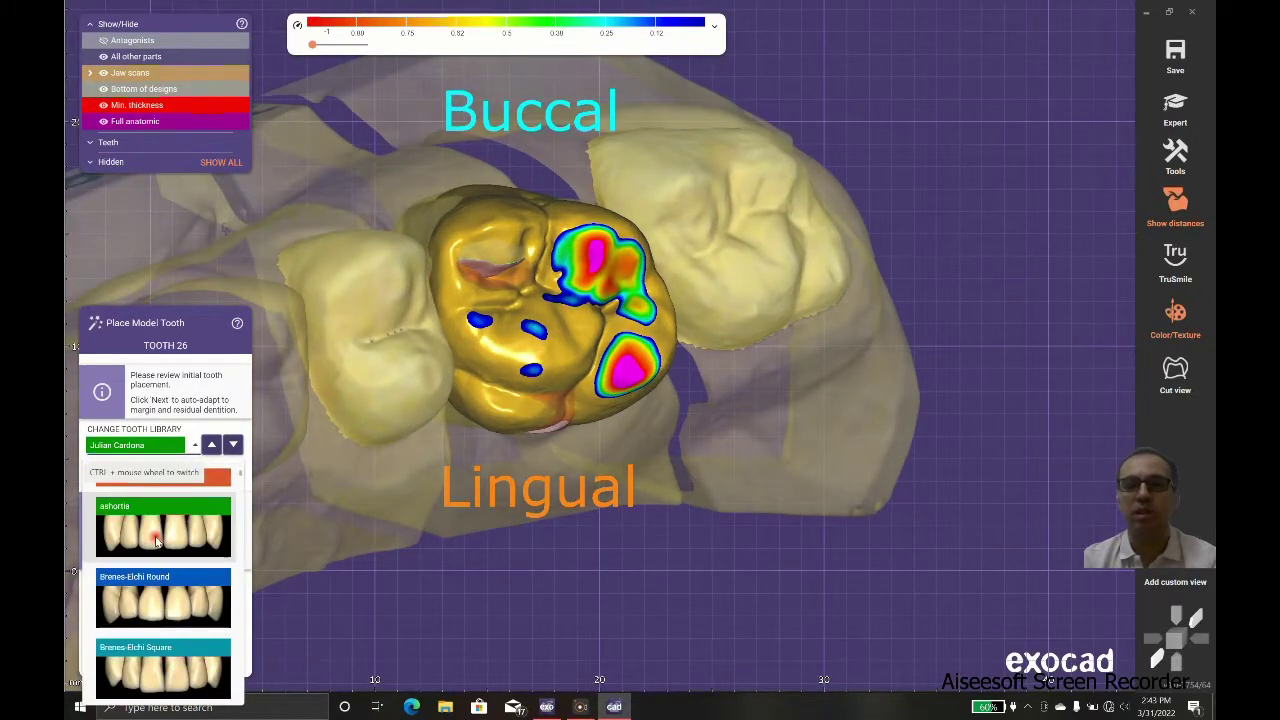
scroll(157, 600, up, 3)
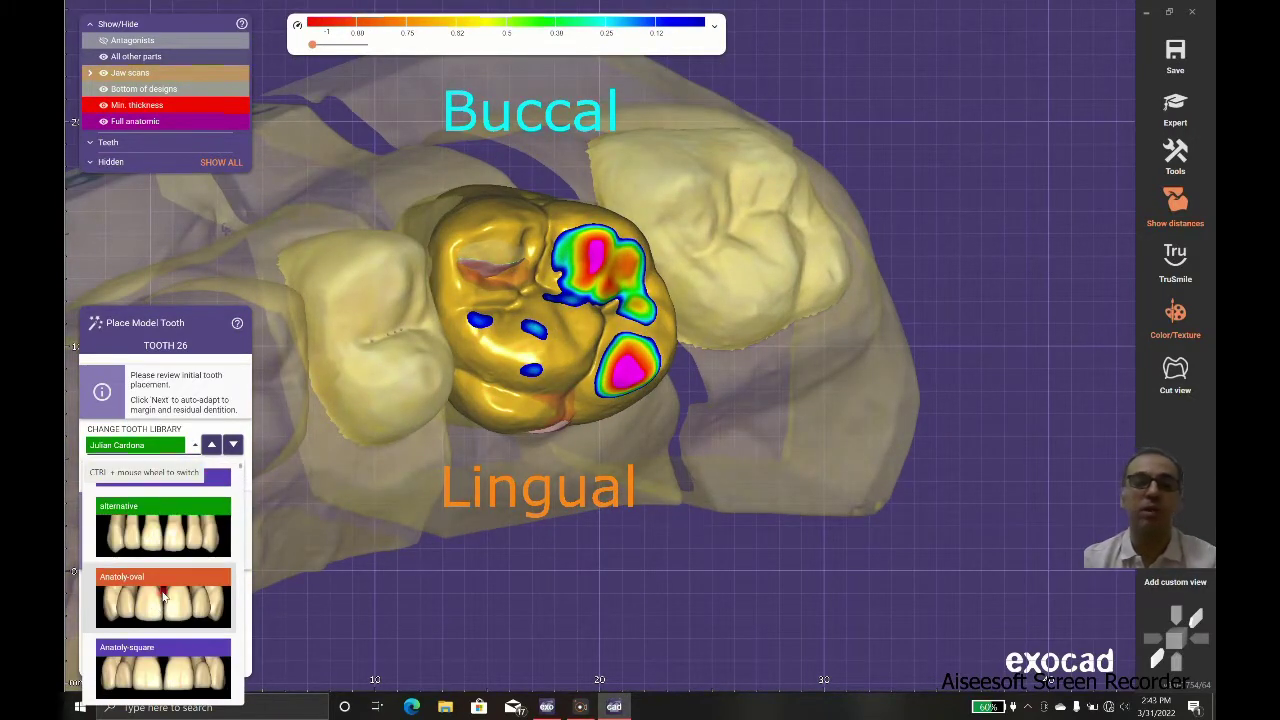
scroll(163, 597, down, 10)
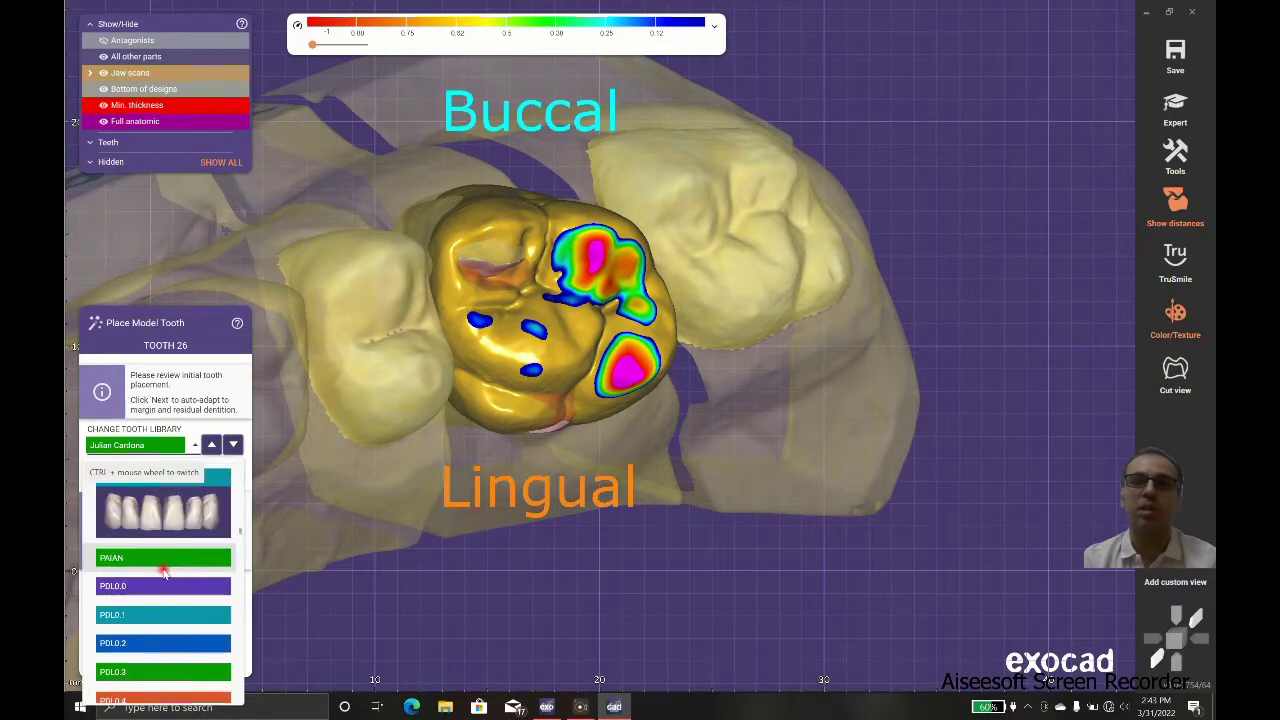
scroll(163, 571, up, 10)
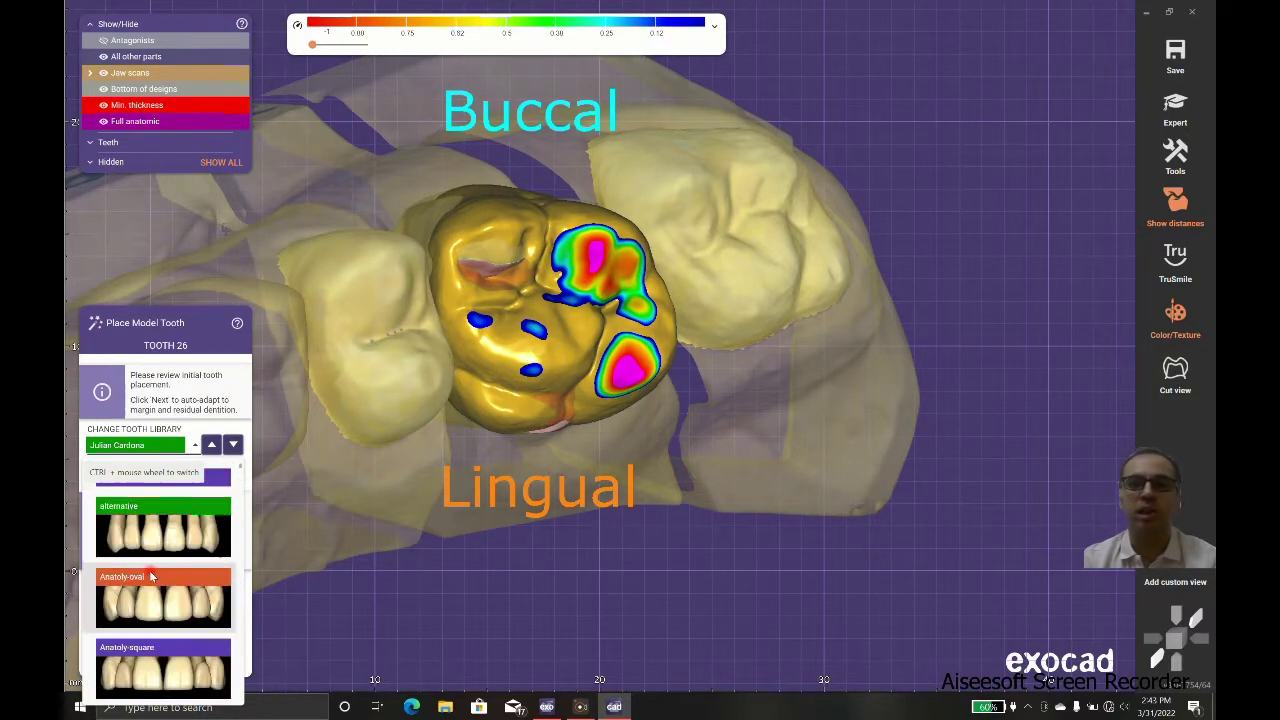
scroll(153, 585, down, 5)
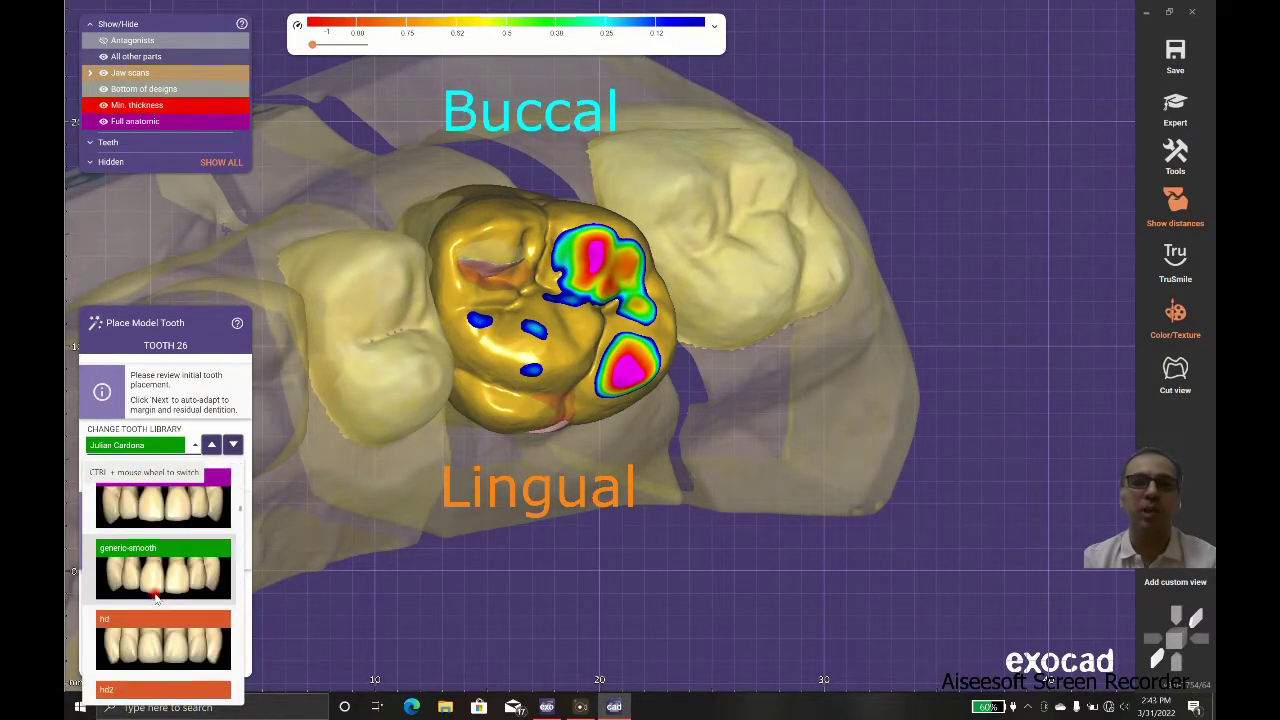
scroll(156, 592, up, 3)
scroll(159, 590, down, 1)
click(159, 592)
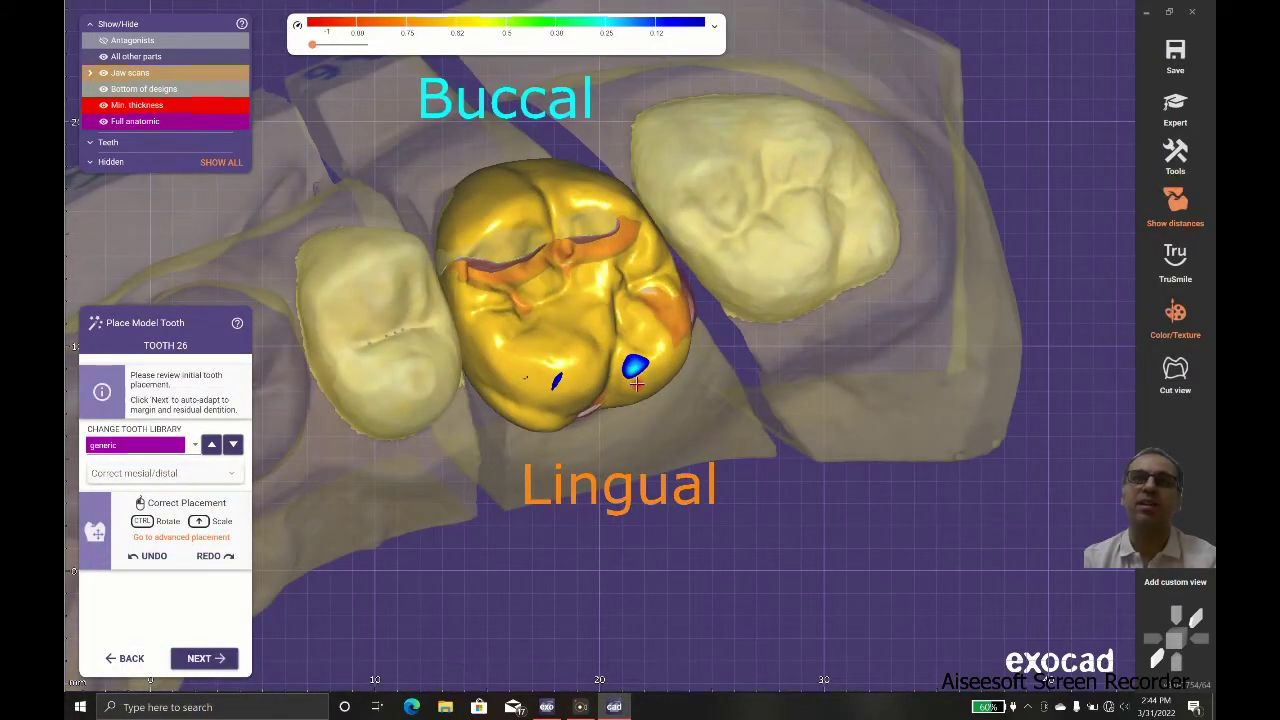
Rotate the generic model tooth 26 to align its cusps with the neighbouring teeth and the preparation.
ctrl+drag(620, 390, 592, 386)
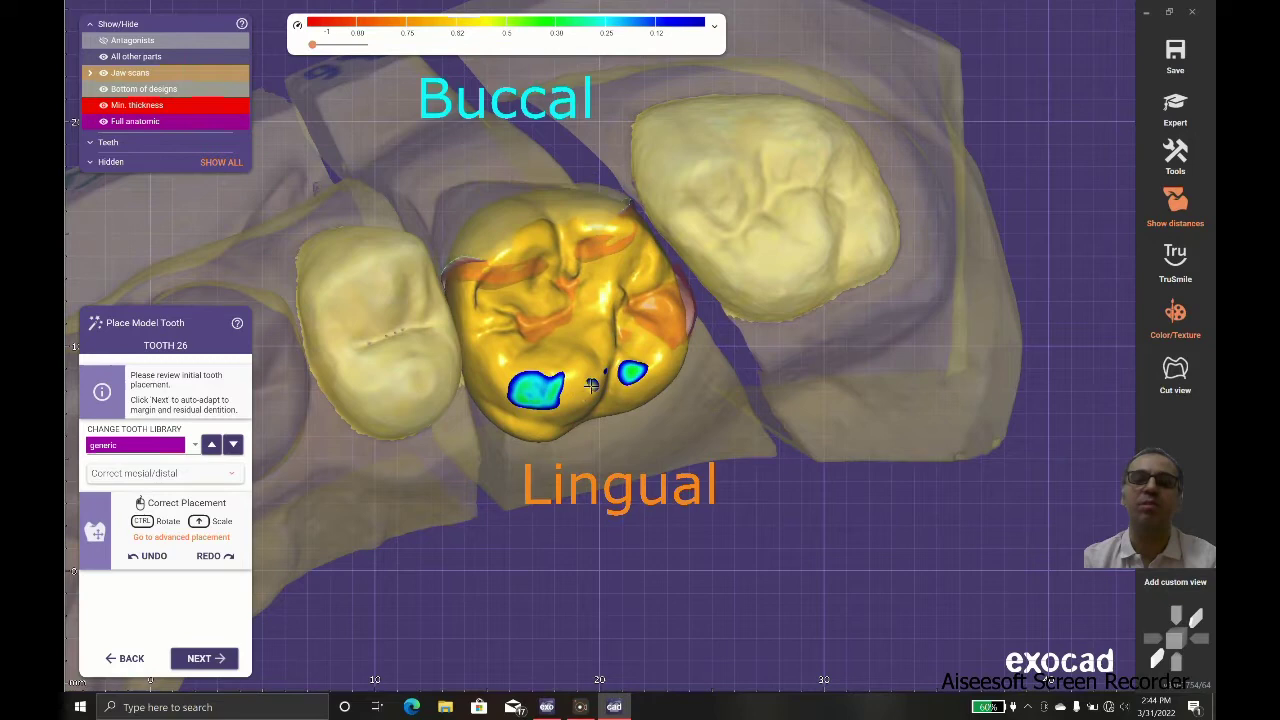
right_drag(592, 386, 595, 302)
ctrl+drag(650, 278, 665, 274)
right_drag(625, 385, 626, 346)
mouse_move(500, 433)
ctrl+mouse_down()
mouse_move(488, 433)
mouse_move(497, 422)
ctrl+mouse_up()
ctrl+drag(509, 376, 480, 401)
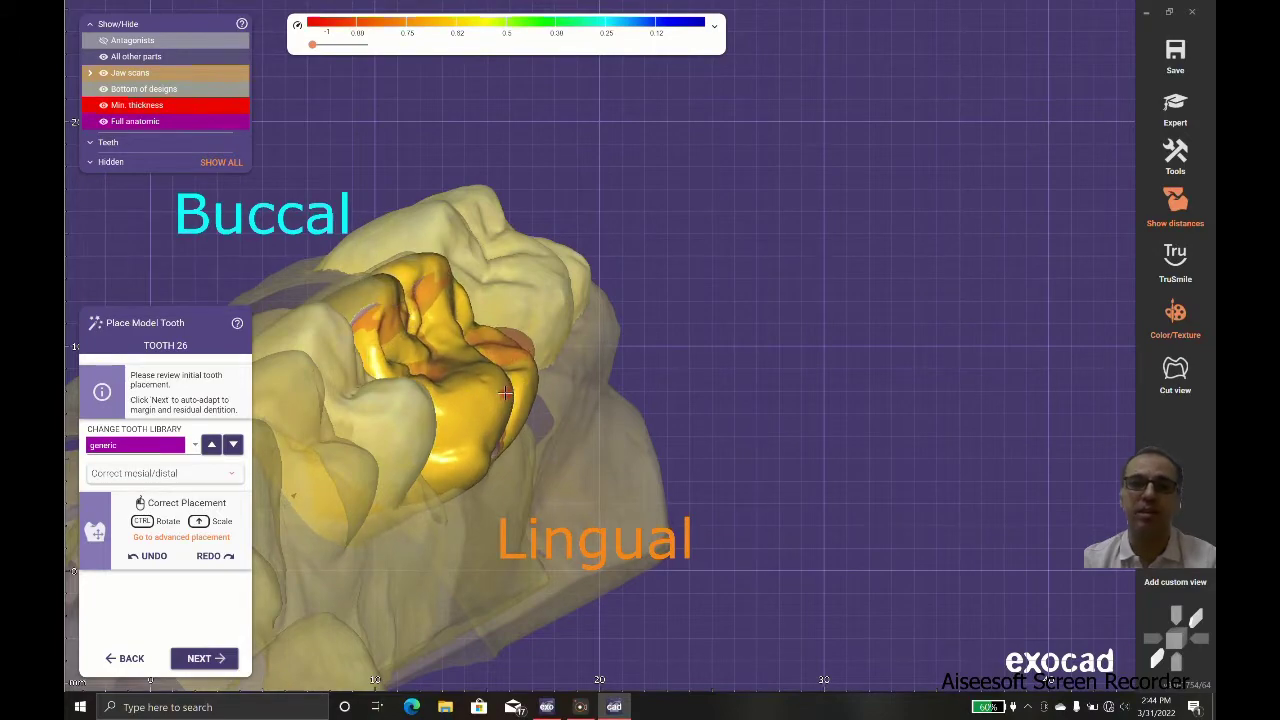
Fine-tune the model tooth's tilt to even out its occlusal contact spots and proceed to free-forming.
right_drag(480, 401, 629, 526)
ctrl+drag(629, 526, 632, 527)
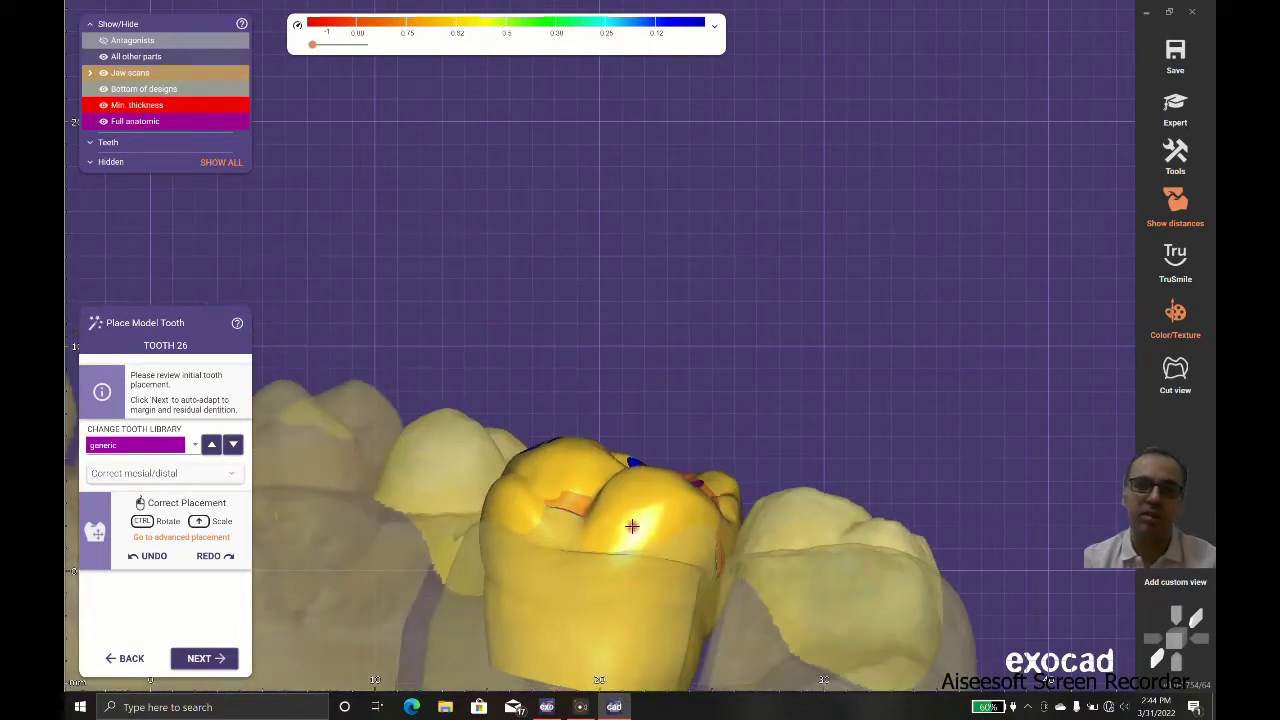
mouse_move(632, 527)
right_down()
mouse_move(636, 505)
mouse_move(636, 532)
right_up()
middle_drag(636, 532, 614, 404)
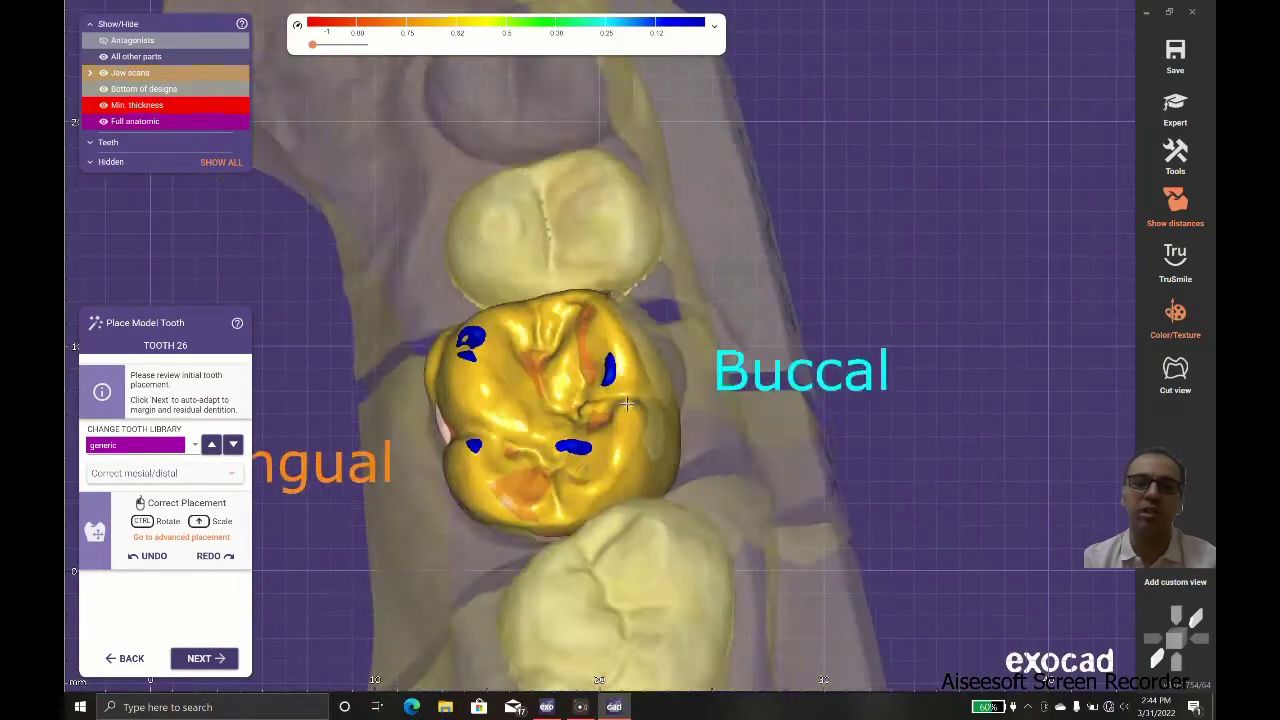
right_drag(614, 404, 619, 406)
ctrl+drag(519, 445, 520, 454)
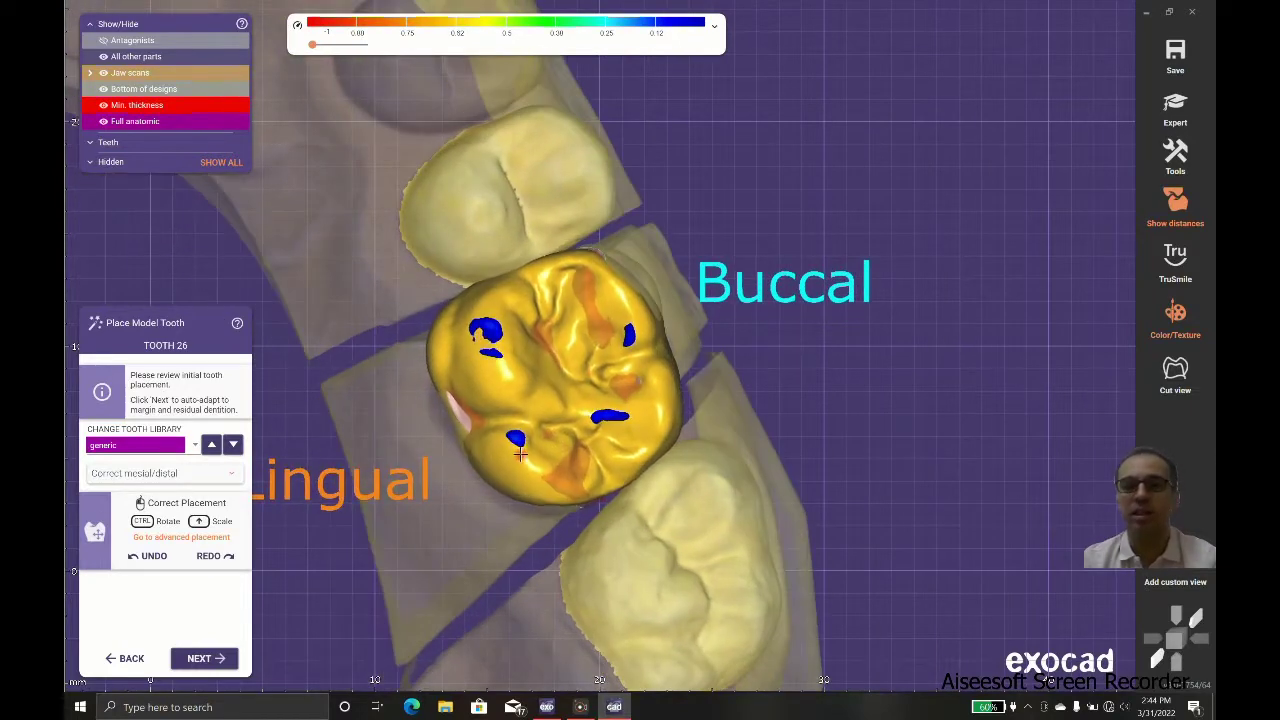
right_drag(519, 456, 309, 615)
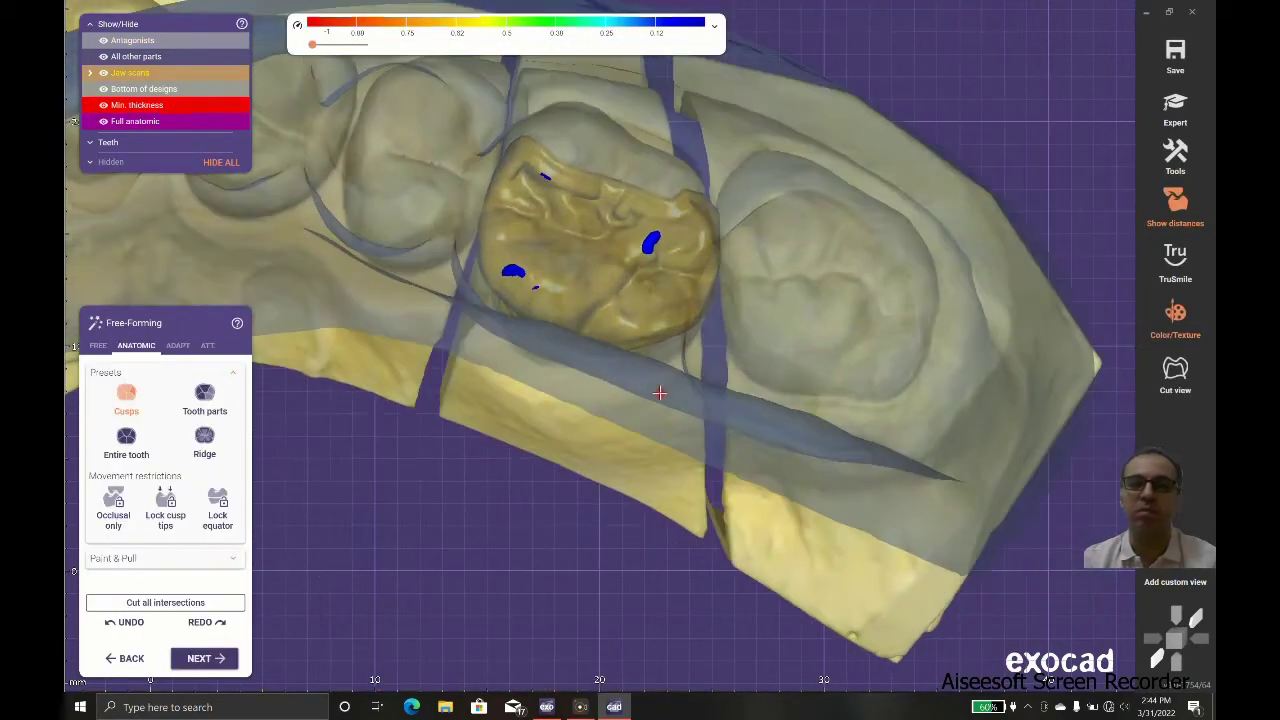
Return to model tooth placement, rotate tooth 26 slightly further against the antagonist, and proceed to free-forming.
click(121, 641)
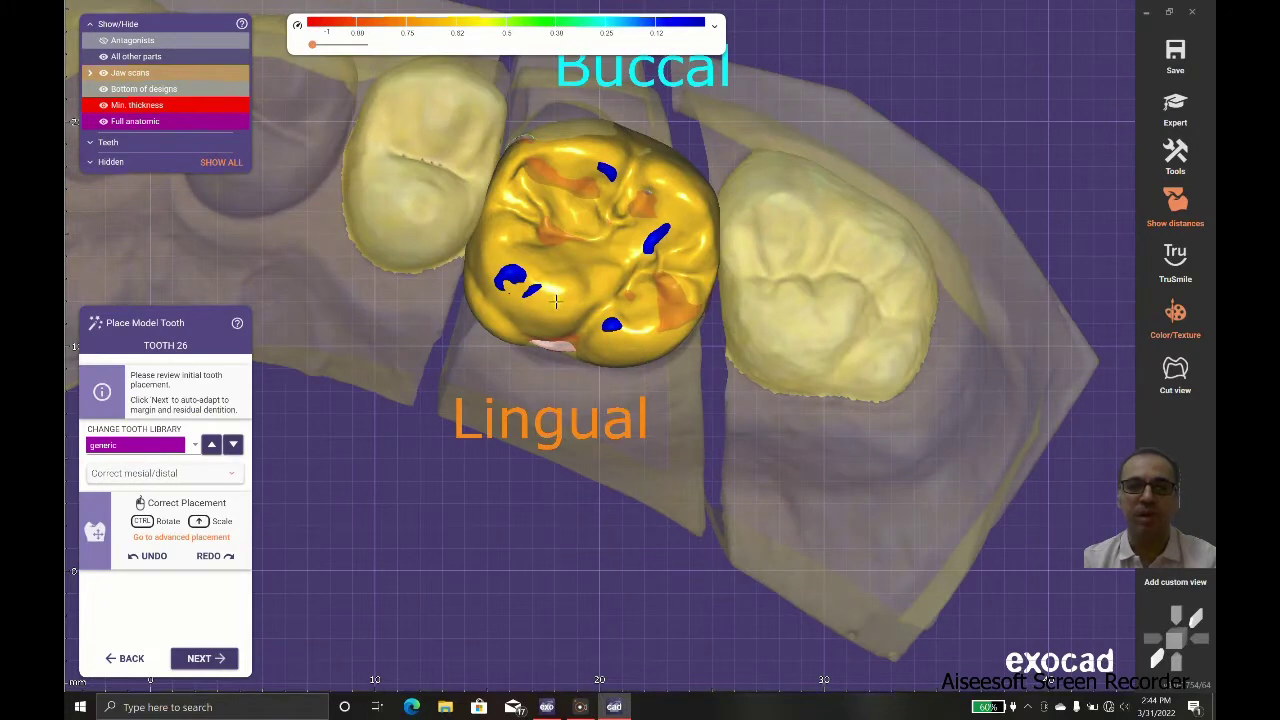
ctrl+drag(556, 301, 696, 285)
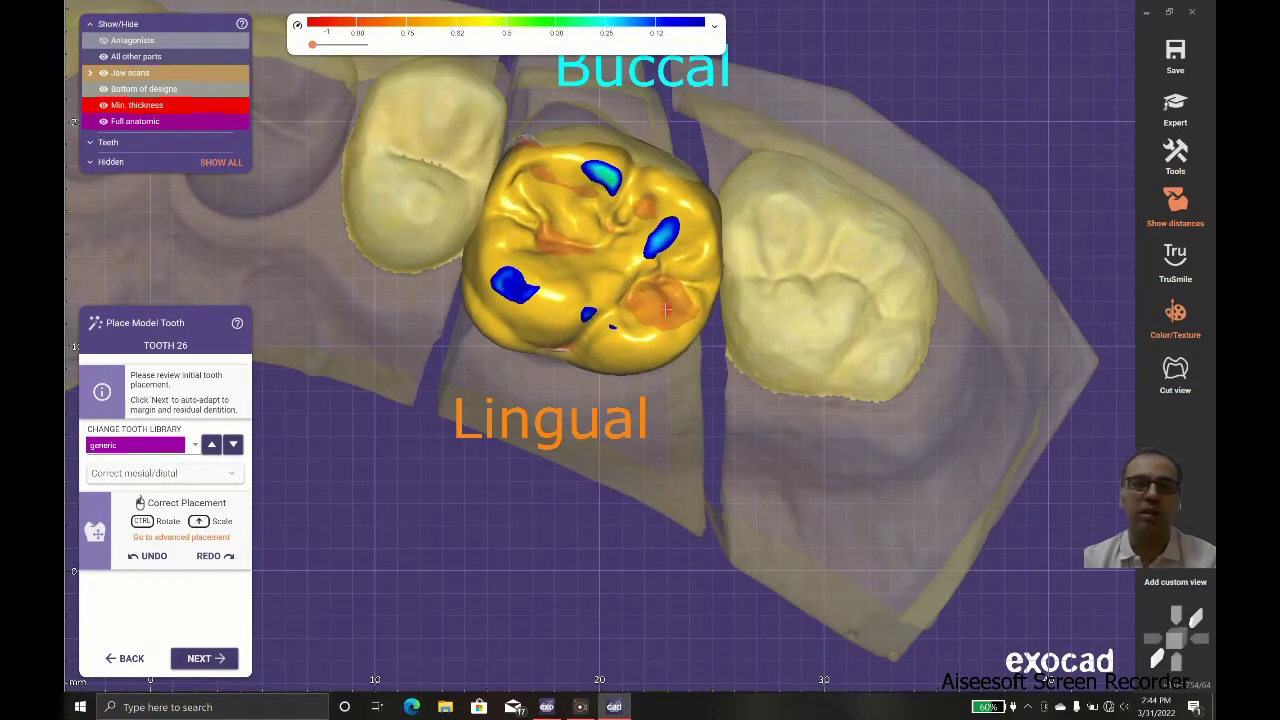
click(205, 658)
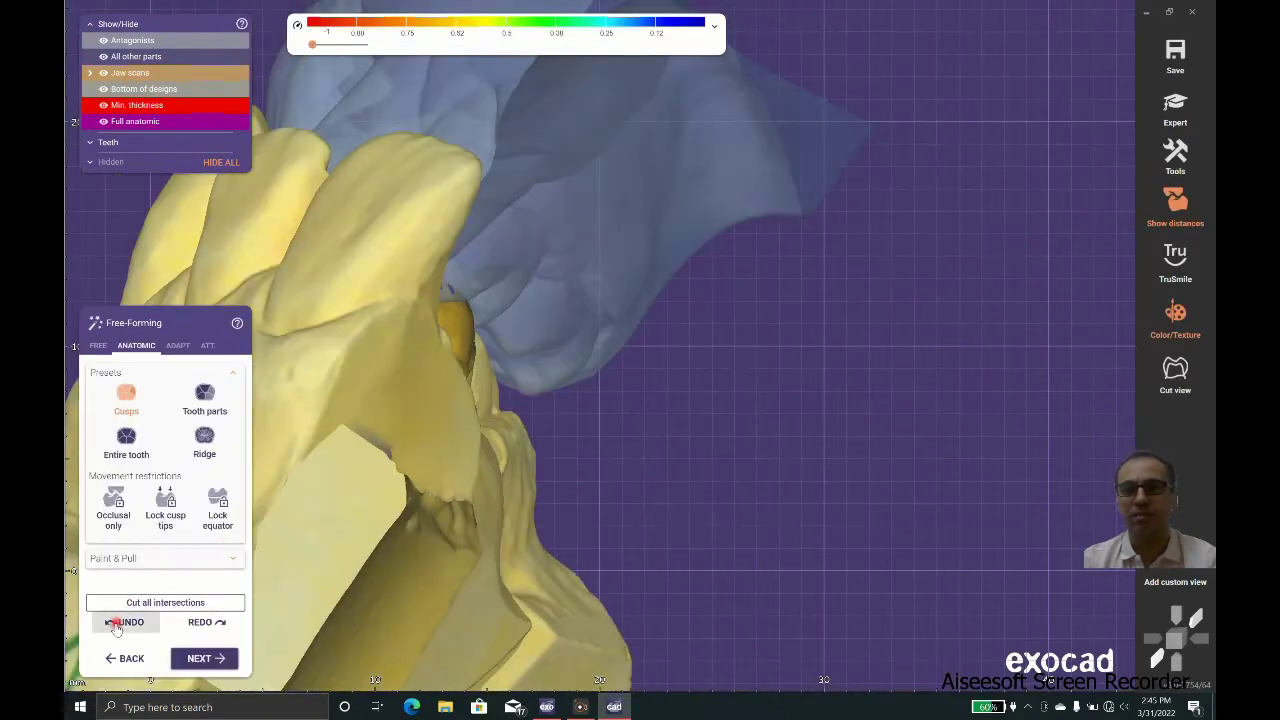
click(131, 658)
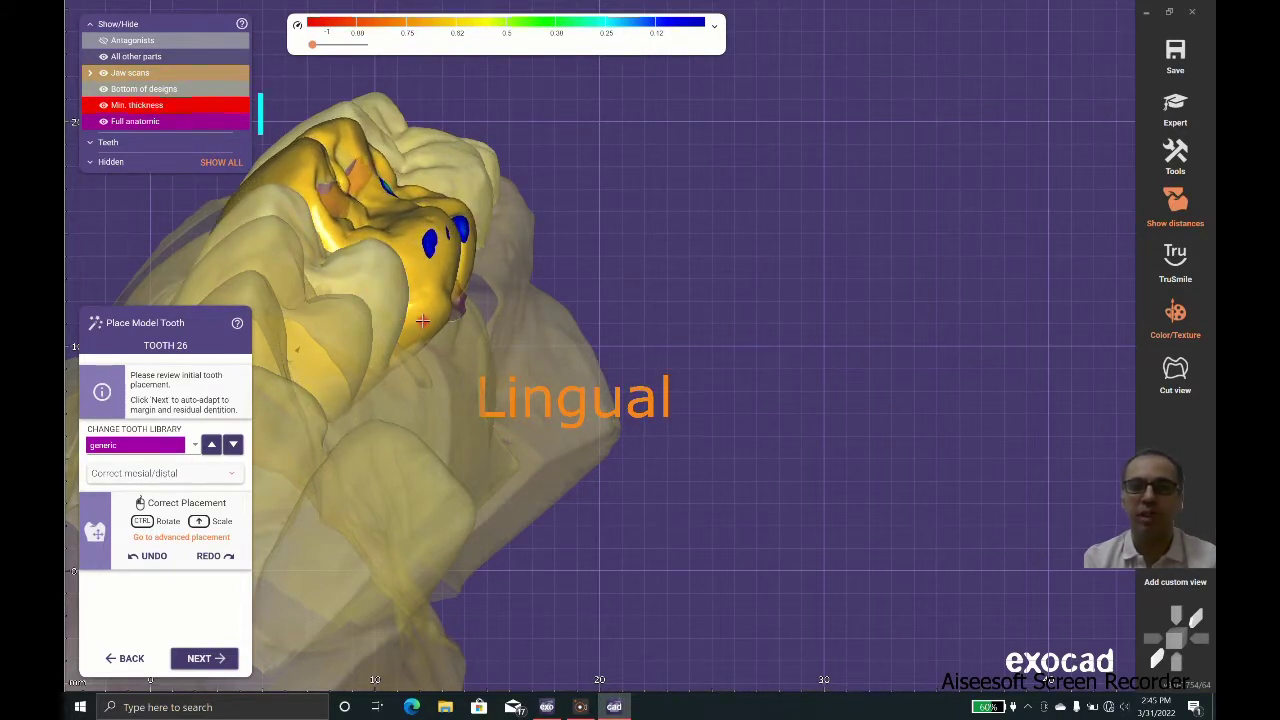
click(205, 659)
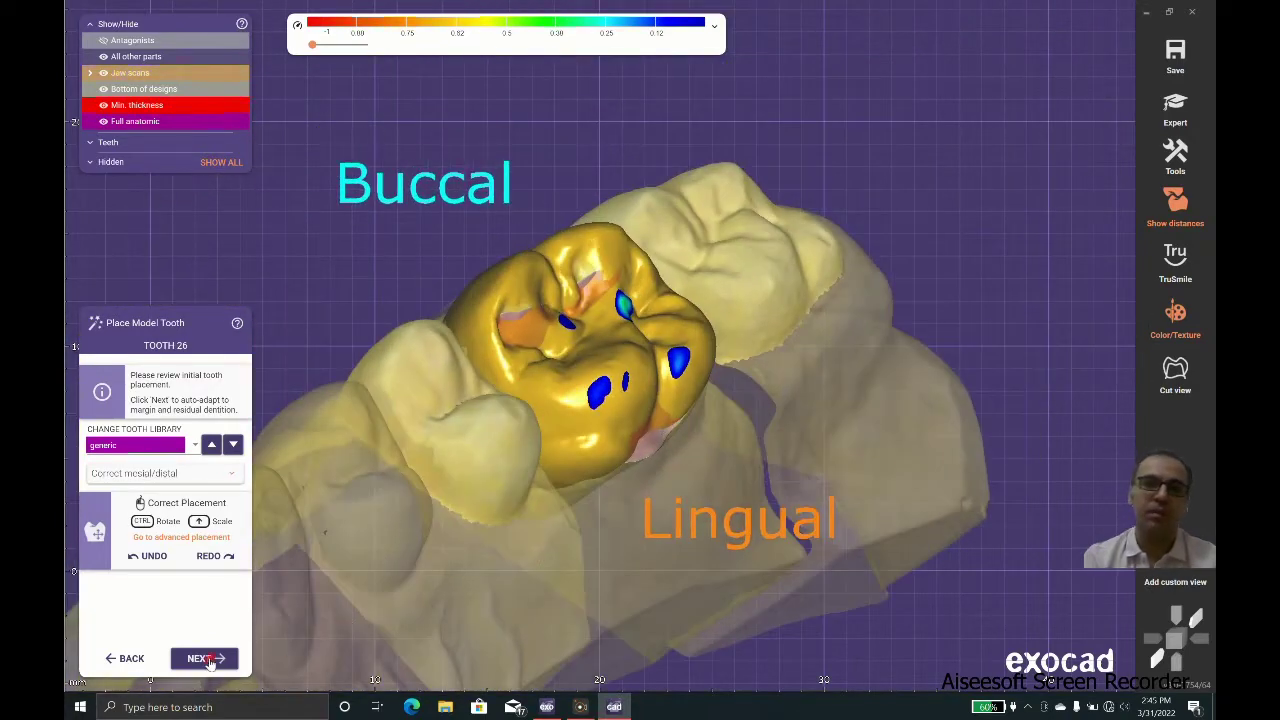
click(205, 659)
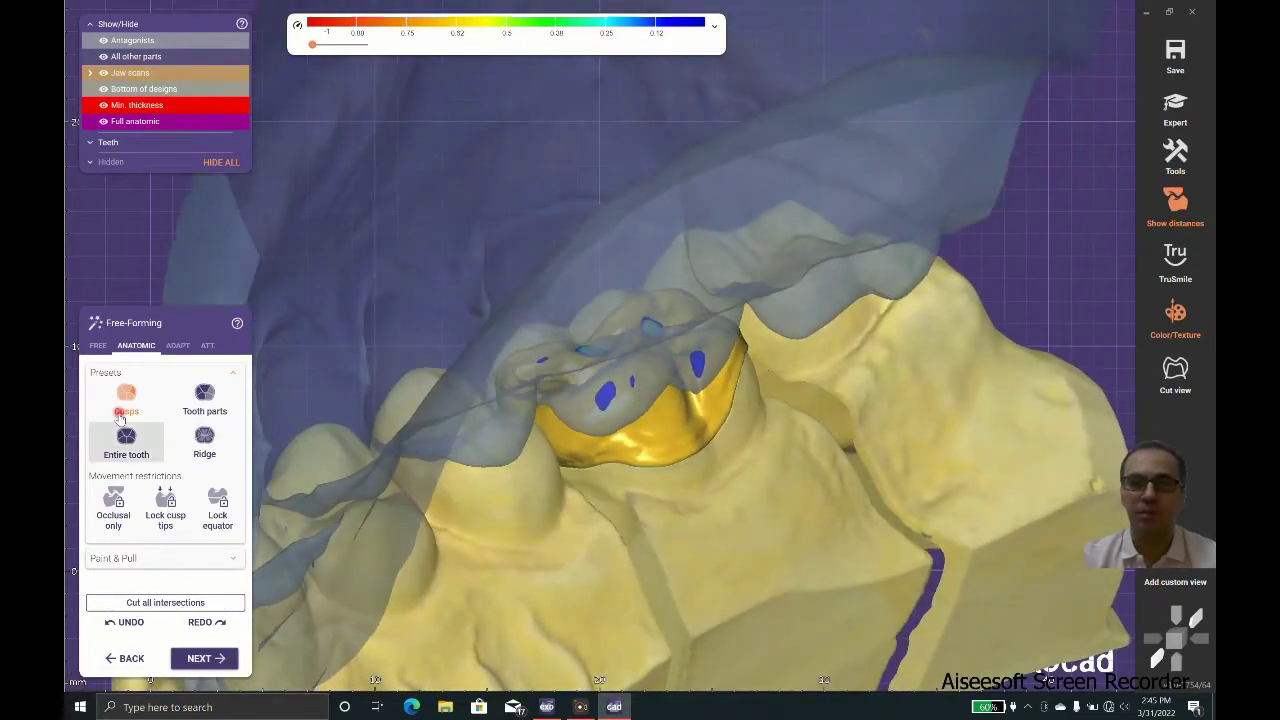
Hide the antagonists and examine tooth 26's contact areas, margin fit and underside in free-forming.
click(104, 41)
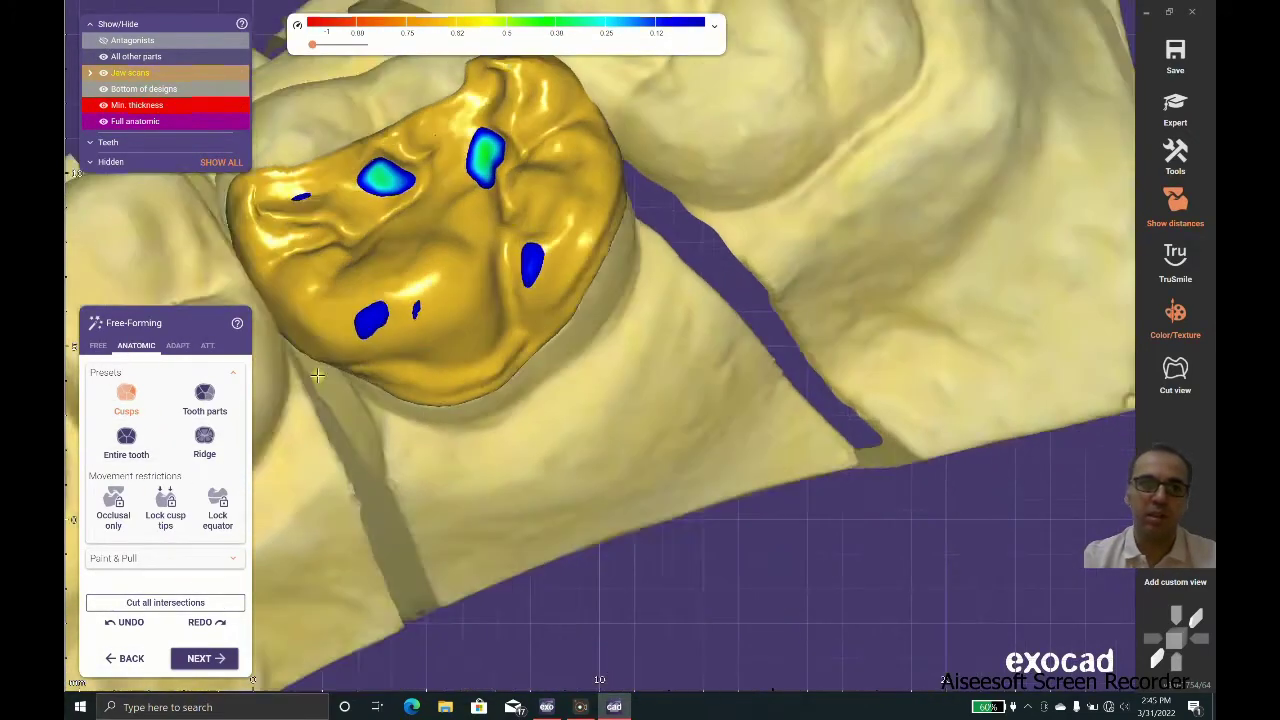
right_drag(317, 376, 314, 403)
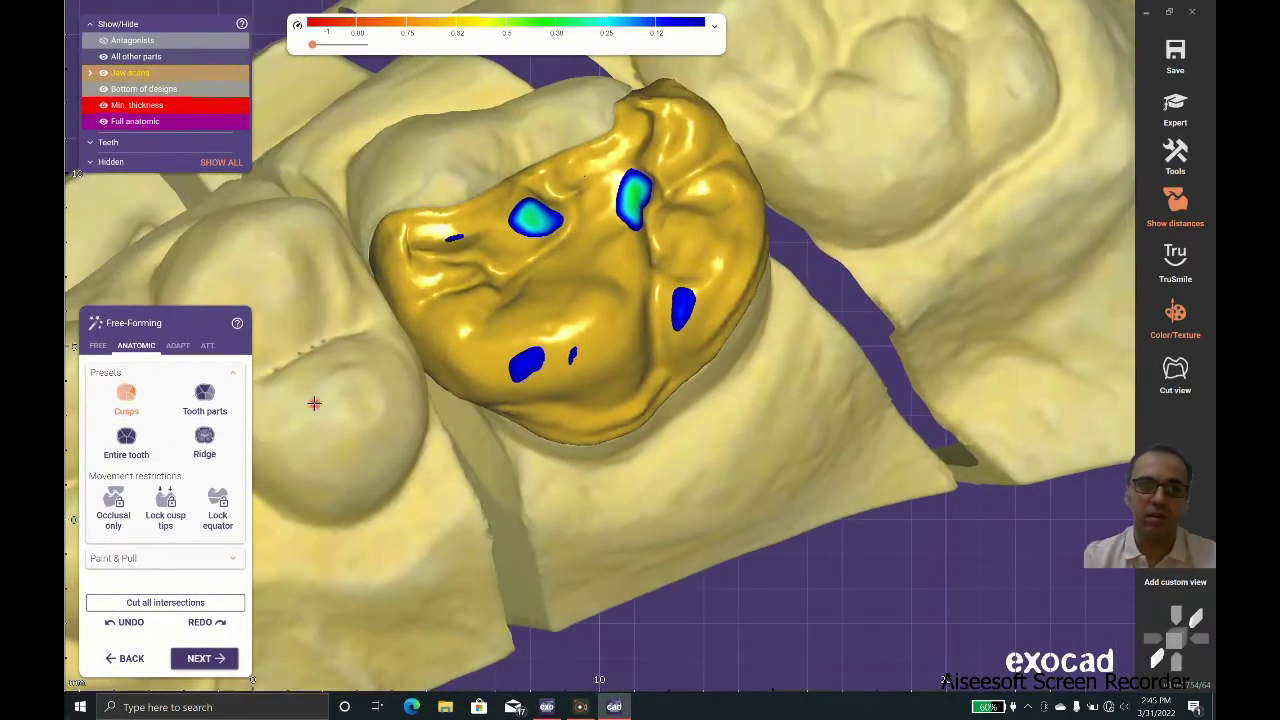
click(167, 493)
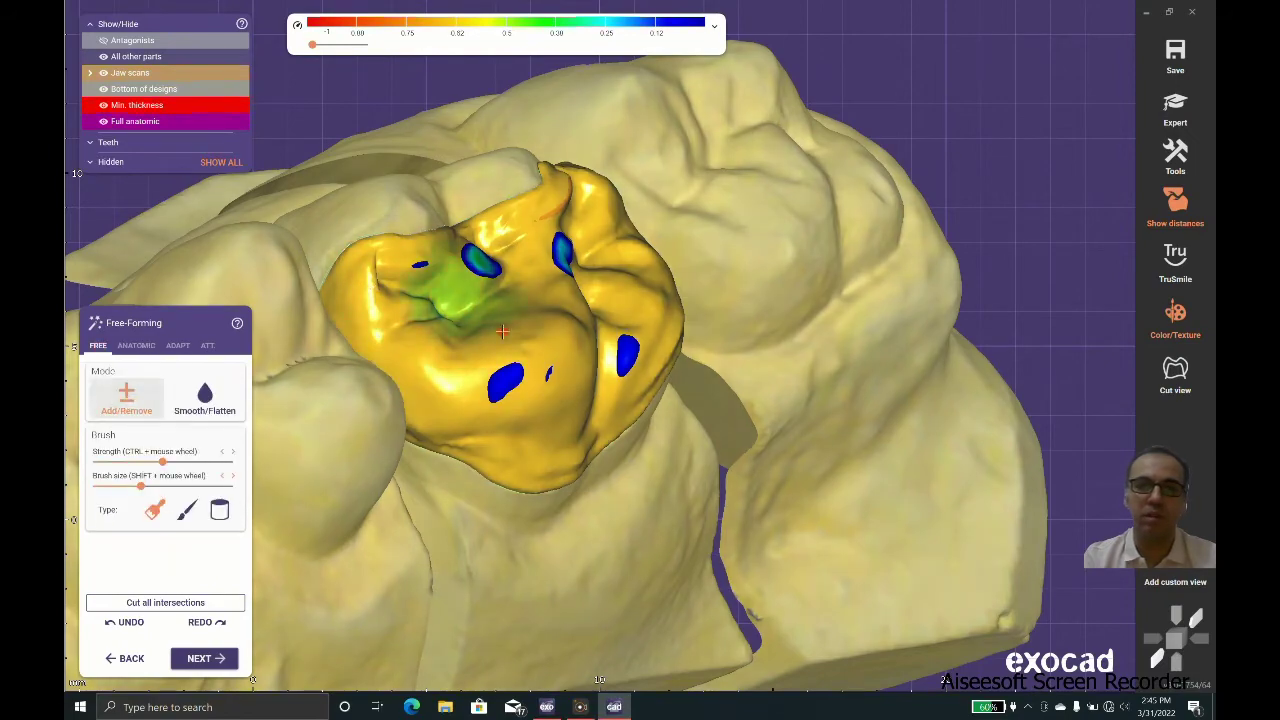
right_drag(535, 456, 670, 450)
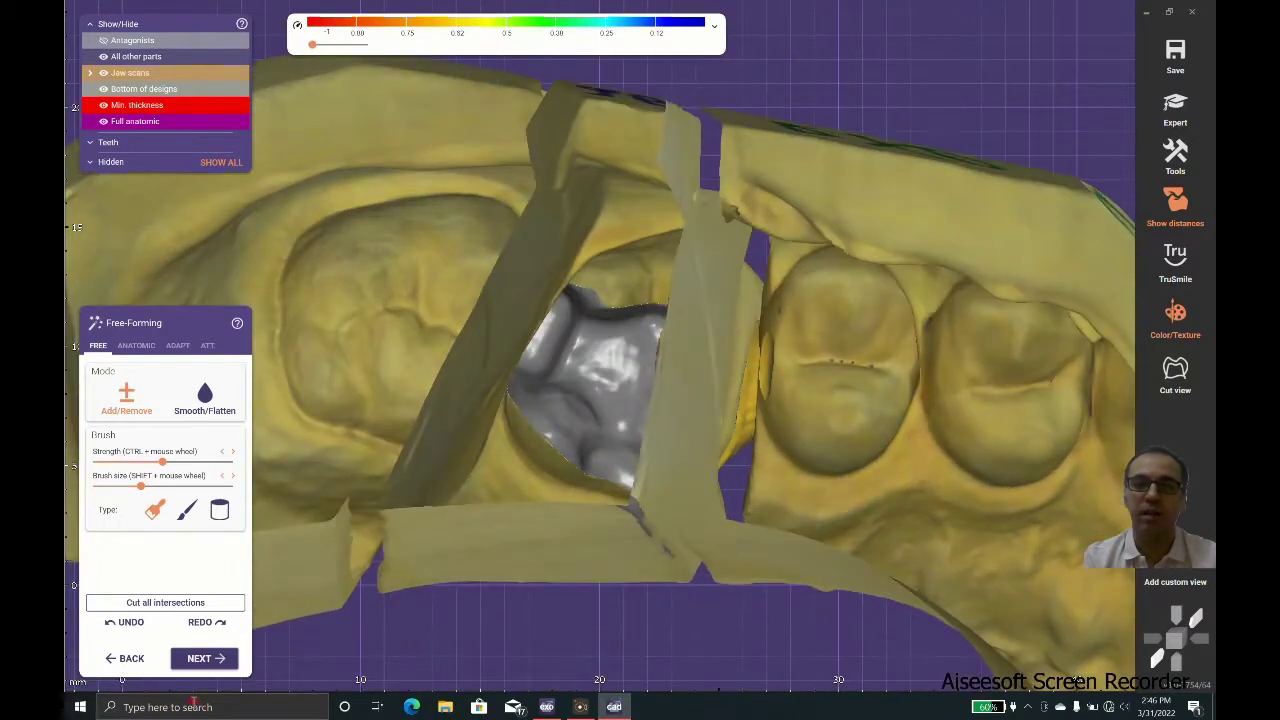
Go back to model tooth placement, reposition the generic tooth 26 over the preparation, and proceed to free-forming.
click(126, 660)
click(656, 413)
right_drag(571, 408, 615, 351)
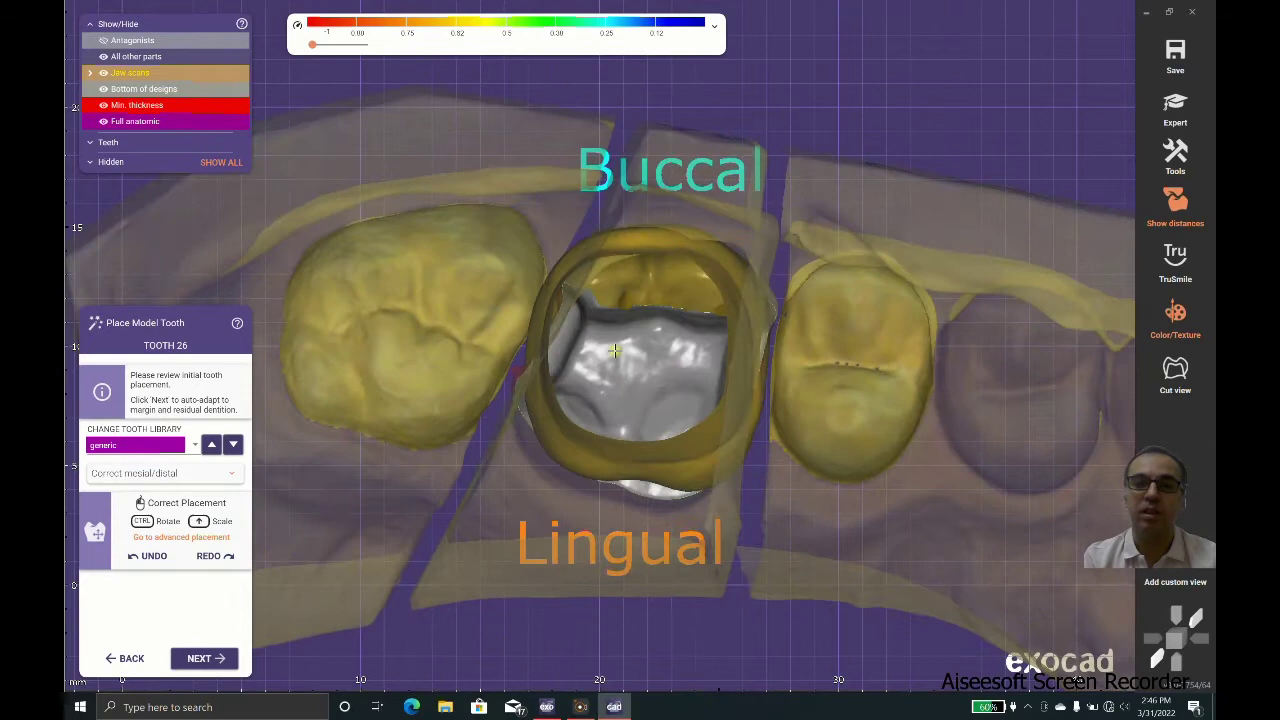
right_drag(650, 291, 791, 380)
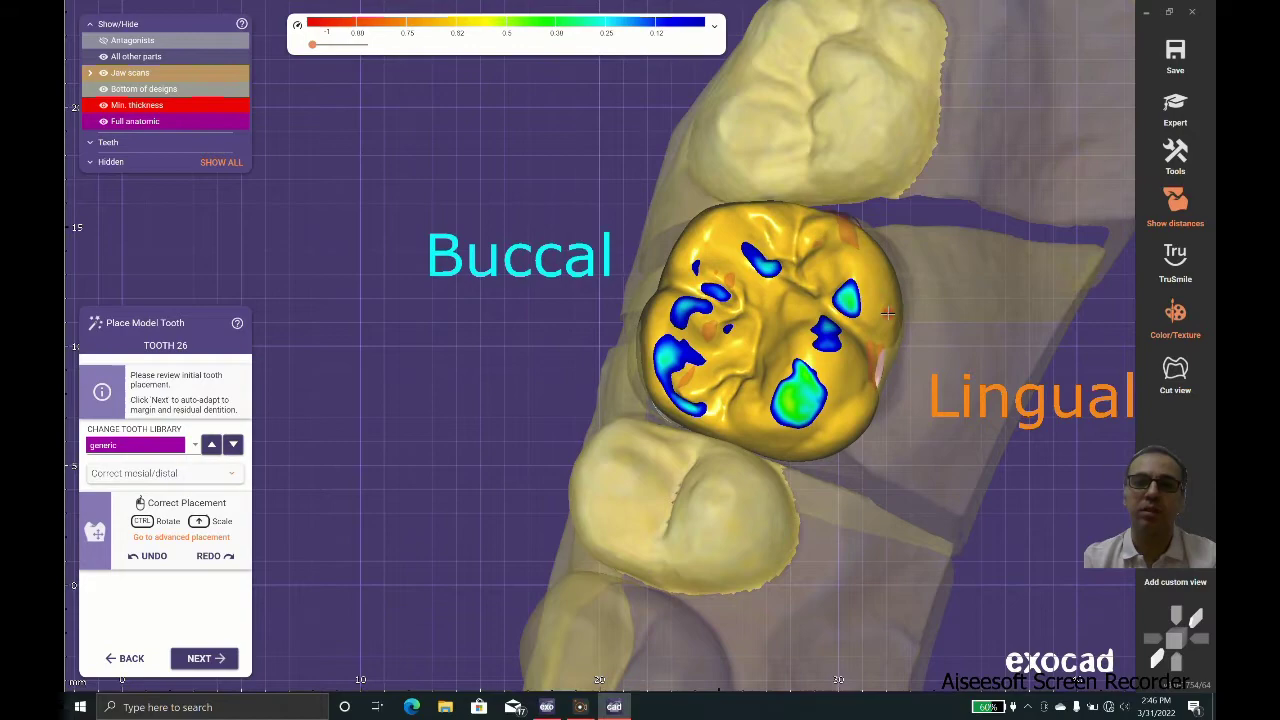
right_drag(887, 313, 777, 478)
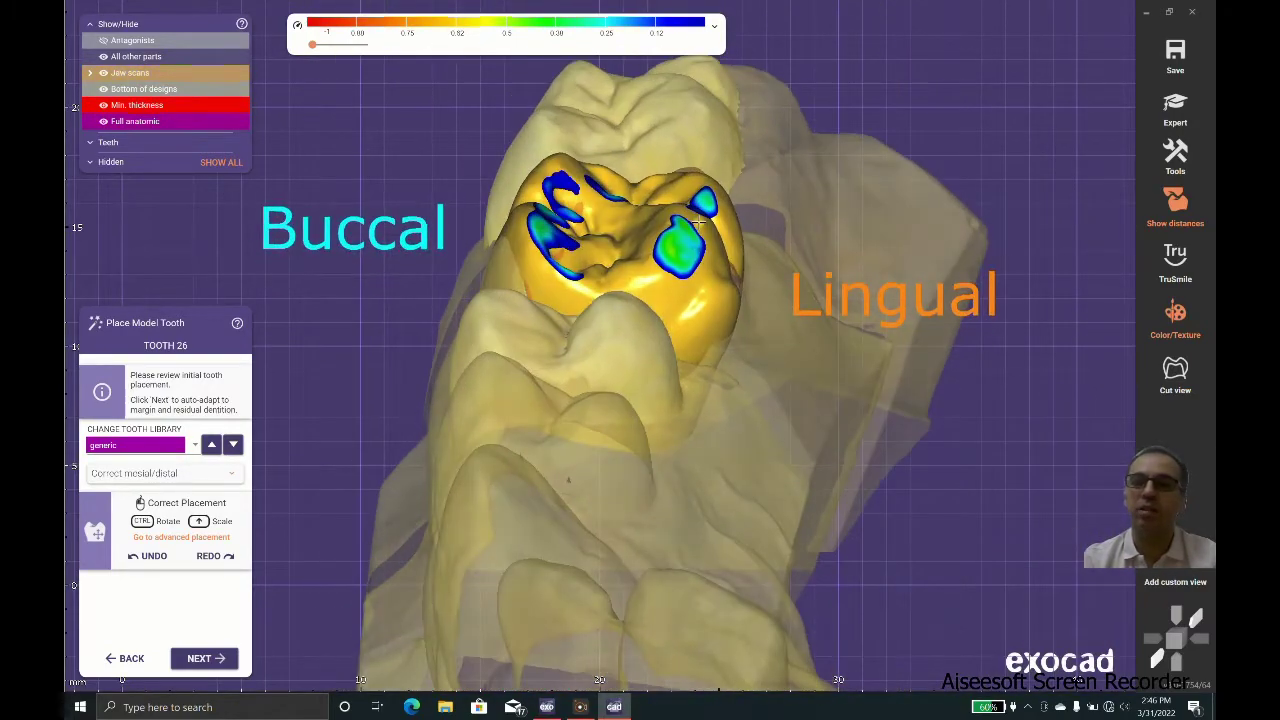
mouse_move(697, 222)
right_down()
mouse_move(699, 244)
mouse_move(704, 208)
right_up()
click(225, 658)
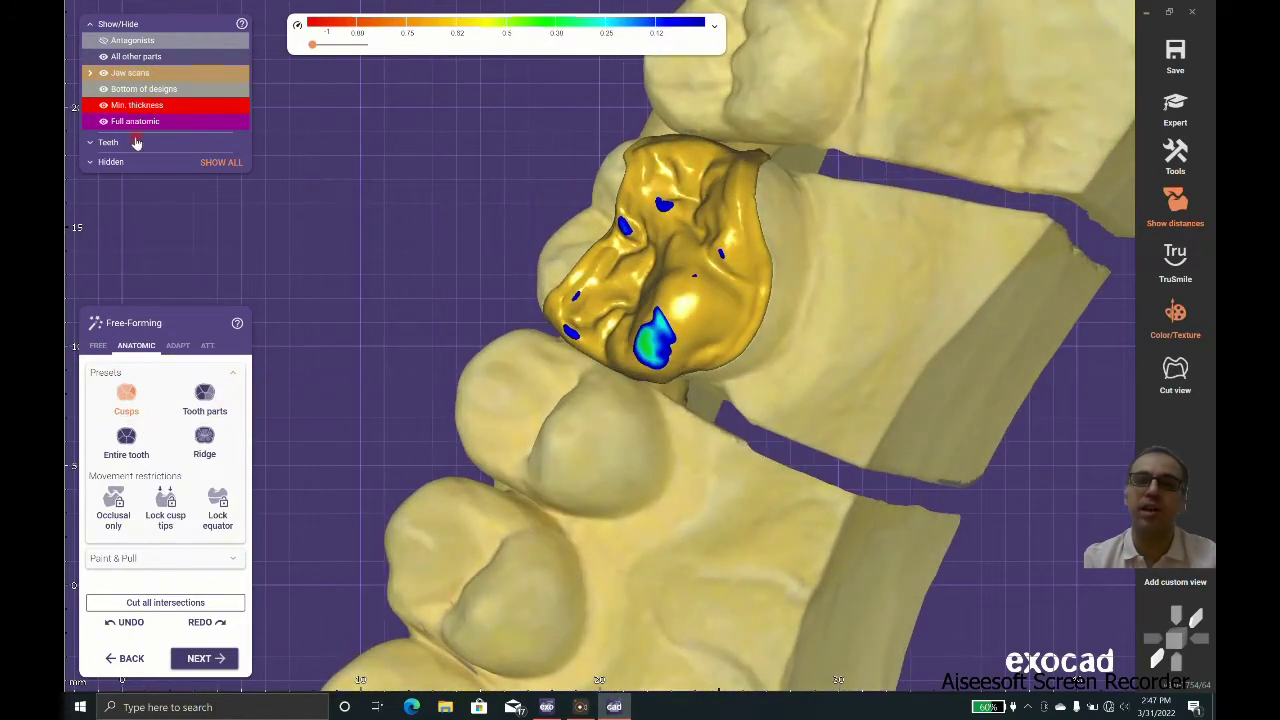
Check the inlay against the antagonists, hide them again, and hide the jaw scans to isolate the inlay.
click(106, 43)
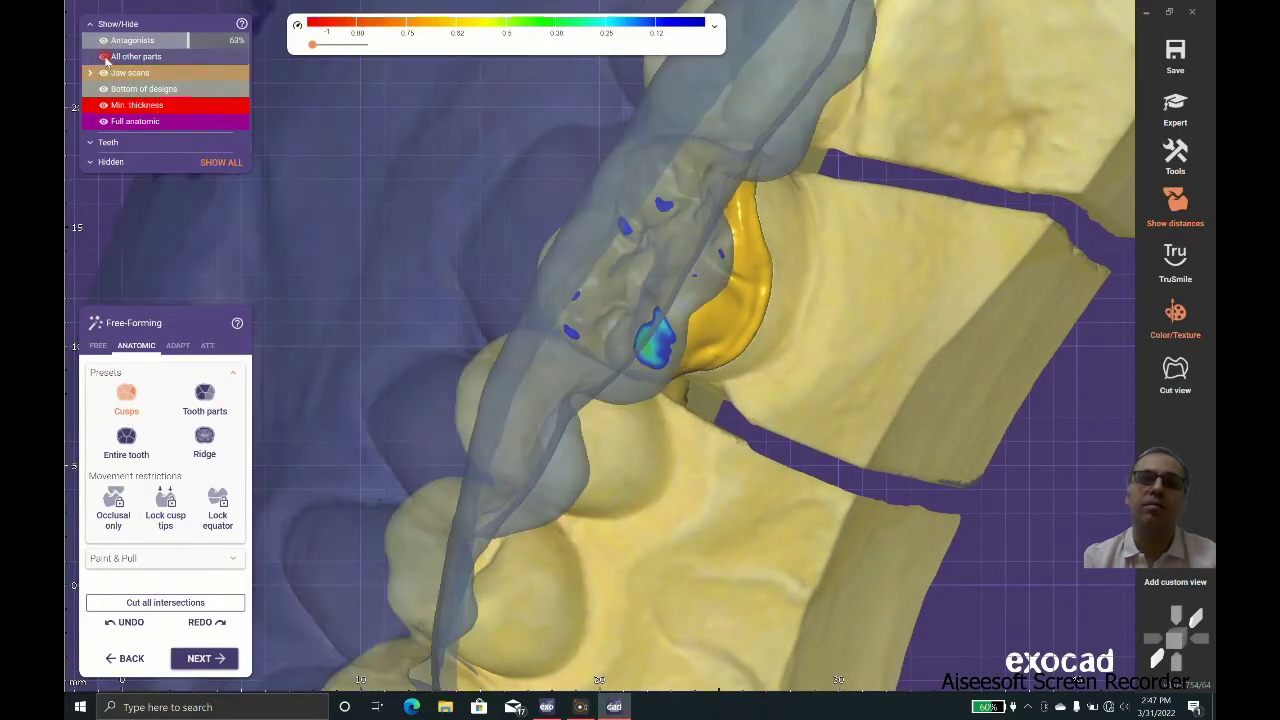
click(106, 43)
click(104, 73)
right_drag(522, 475, 514, 445)
Smooth the isolated inlay in free mode with Smooth/Flatten, changing to the cylinder-shaped brush.
click(104, 347)
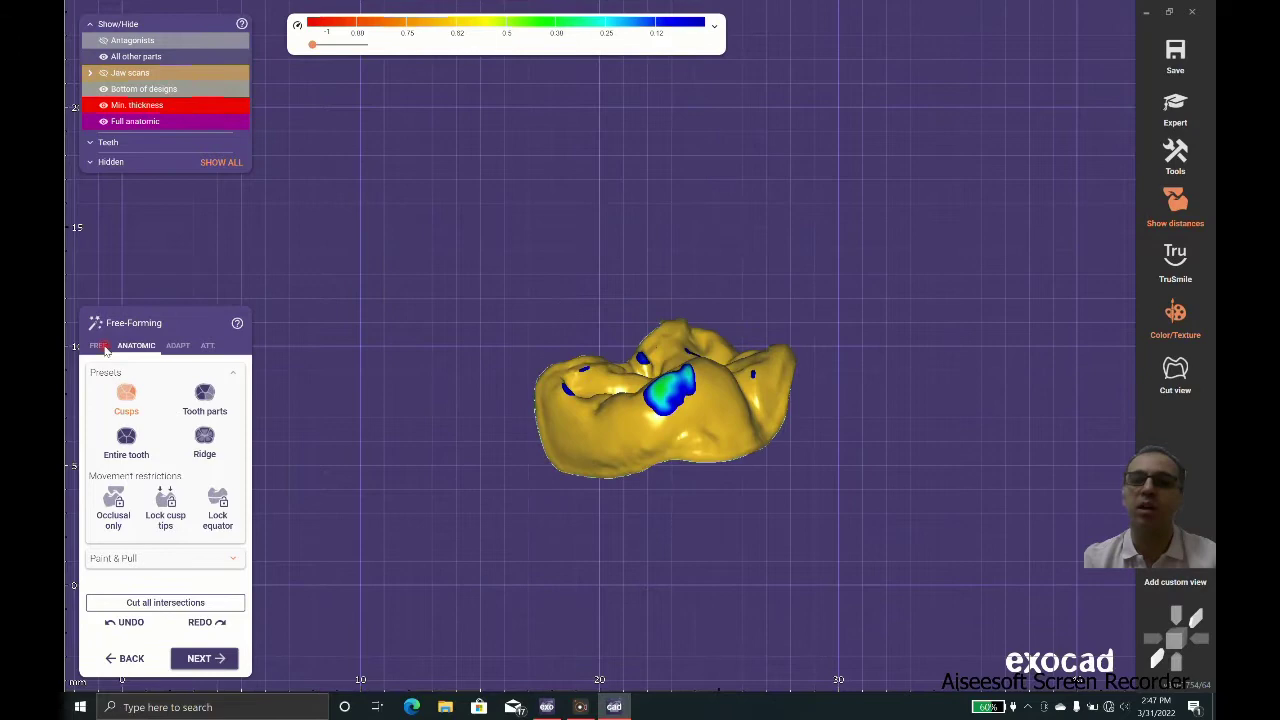
click(196, 397)
scroll(697, 433, up, 2)
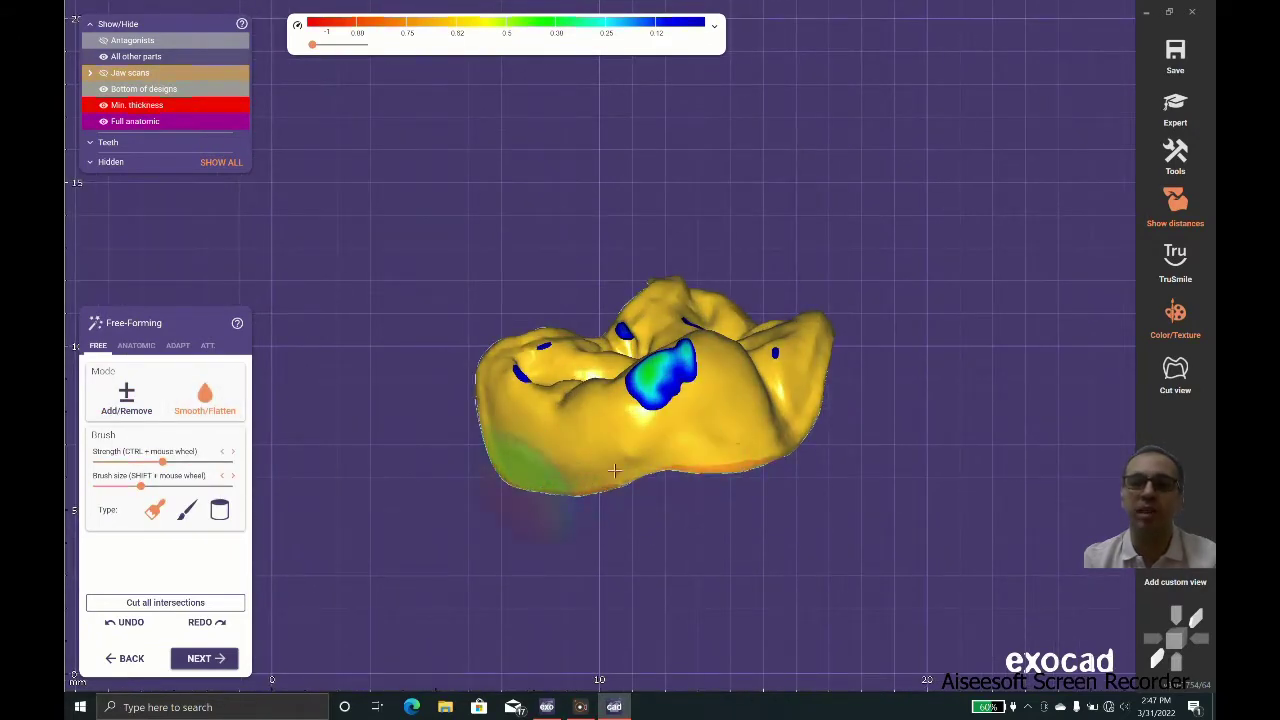
right_drag(614, 470, 316, 563)
click(220, 511)
click(988, 294)
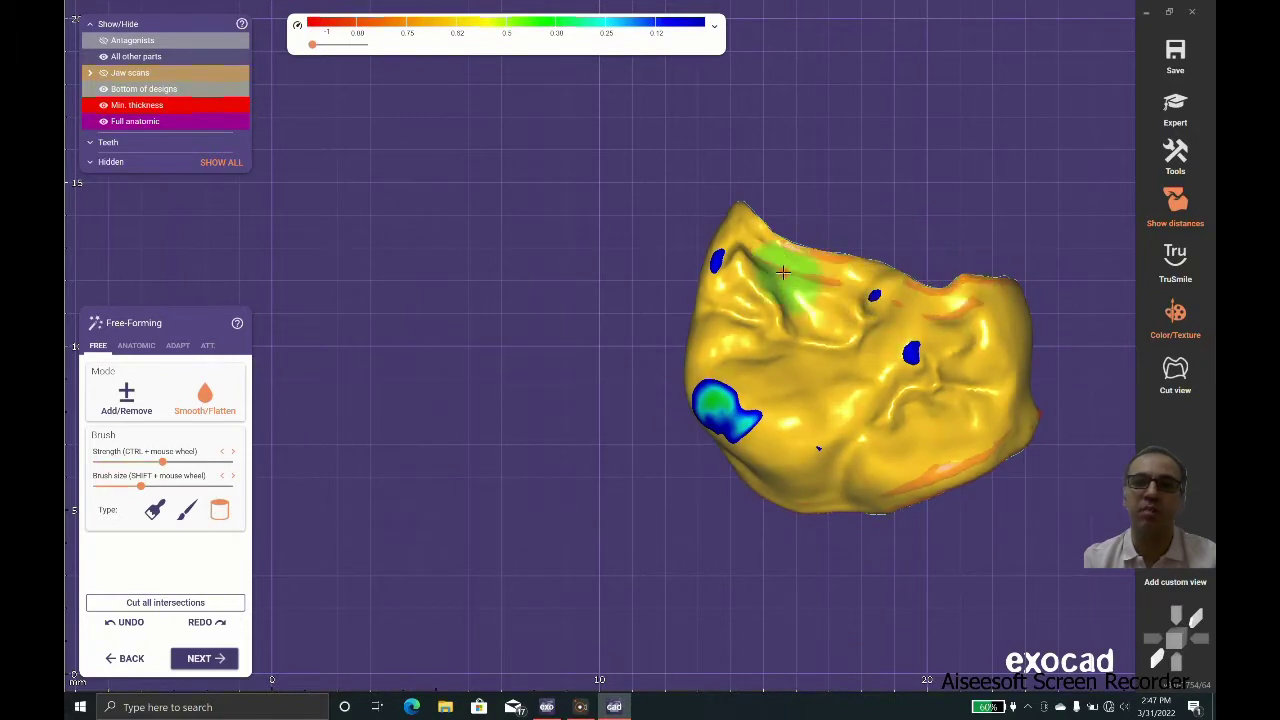
Add material over the thin areas along the inlay's edges and reduce the large lingual contact spot with the cylinder-shaped brush.
mouse_move(712, 248)
shift+mouse_down()
mouse_move(768, 244)
mouse_move(934, 293)
shift+mouse_up()
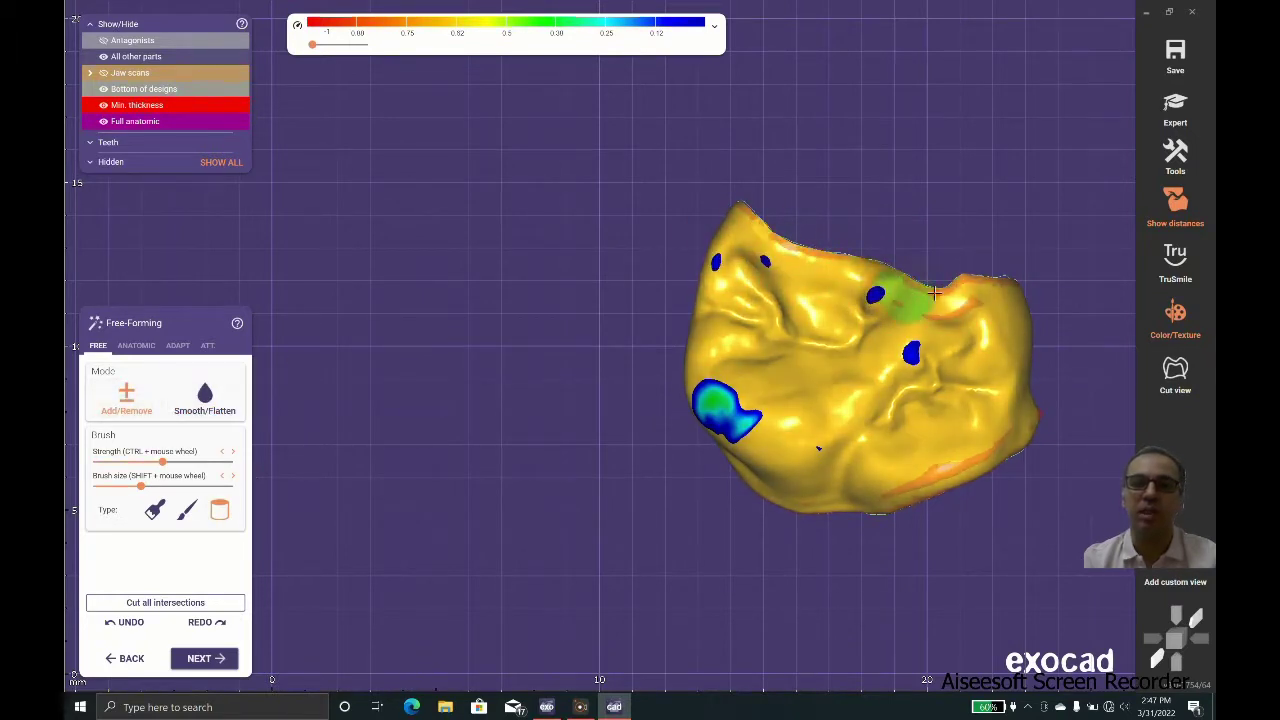
right_drag(998, 352, 986, 453)
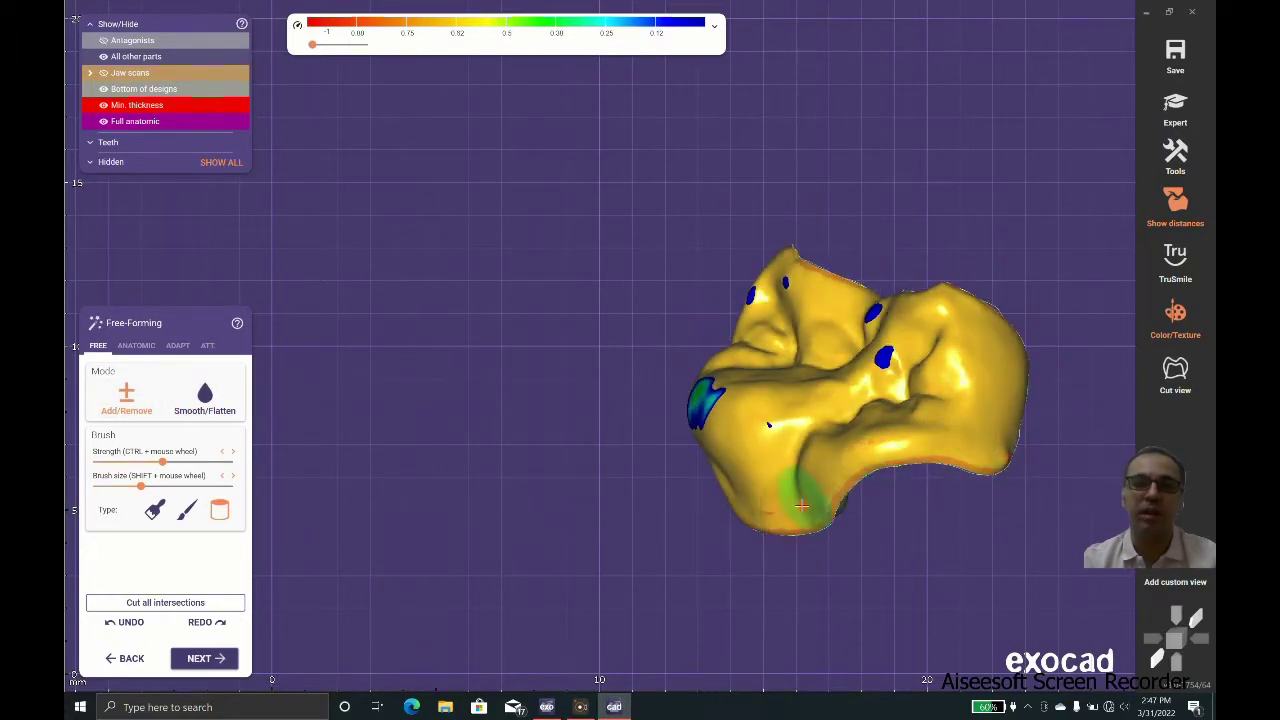
mouse_move(826, 487)
right_down()
mouse_move(788, 548)
mouse_move(752, 550)
right_up()
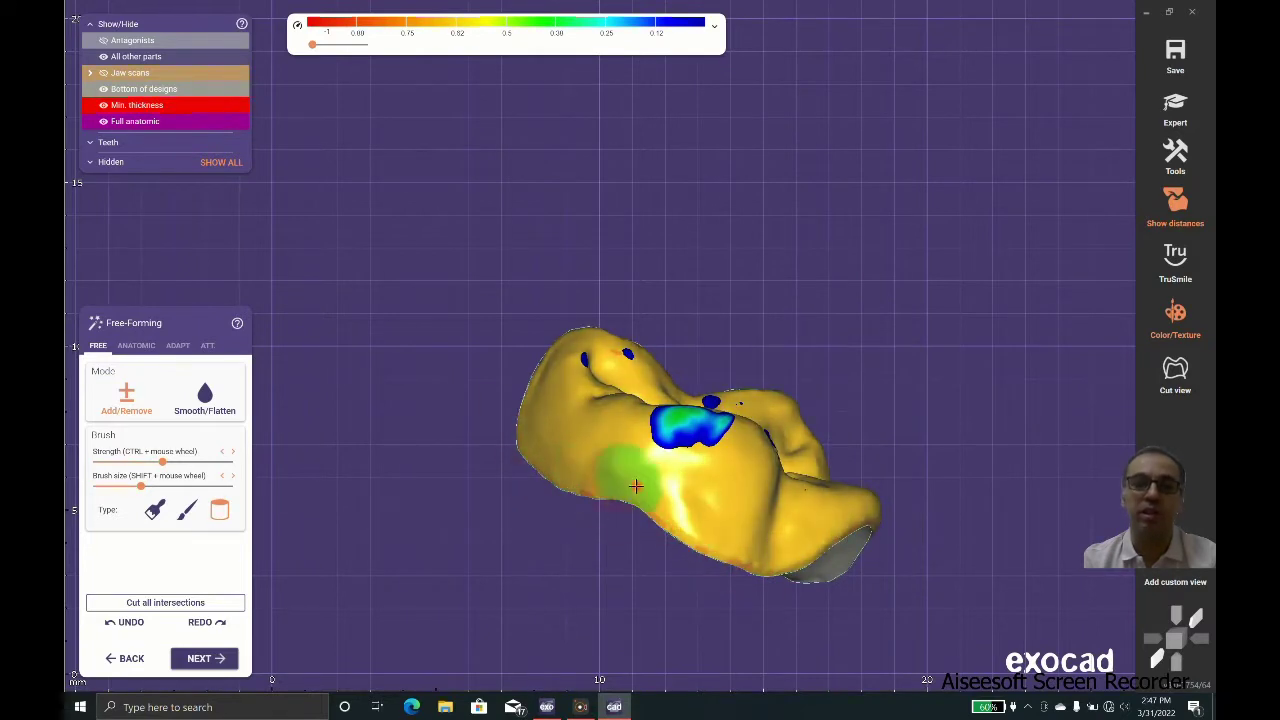
right_drag(636, 486, 704, 407)
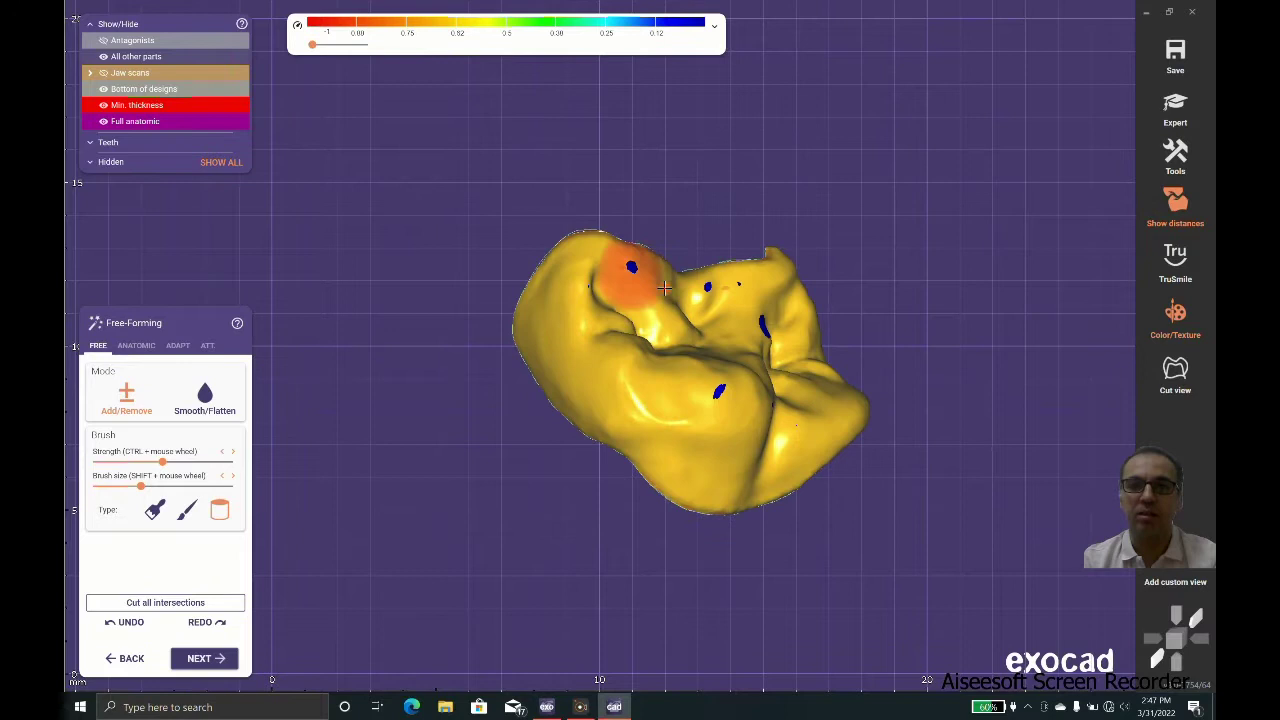
Smooth the inlay's occlusal surface and edge area with Smooth/Flatten, using the broad brush type in place of the cylinder-shaped one.
mouse_move(664, 288)
right_down()
mouse_move(876, 282)
mouse_move(857, 329)
mouse_move(749, 414)
mouse_move(614, 371)
mouse_move(638, 348)
right_up()
click(155, 512)
middle_drag(638, 348, 553, 514)
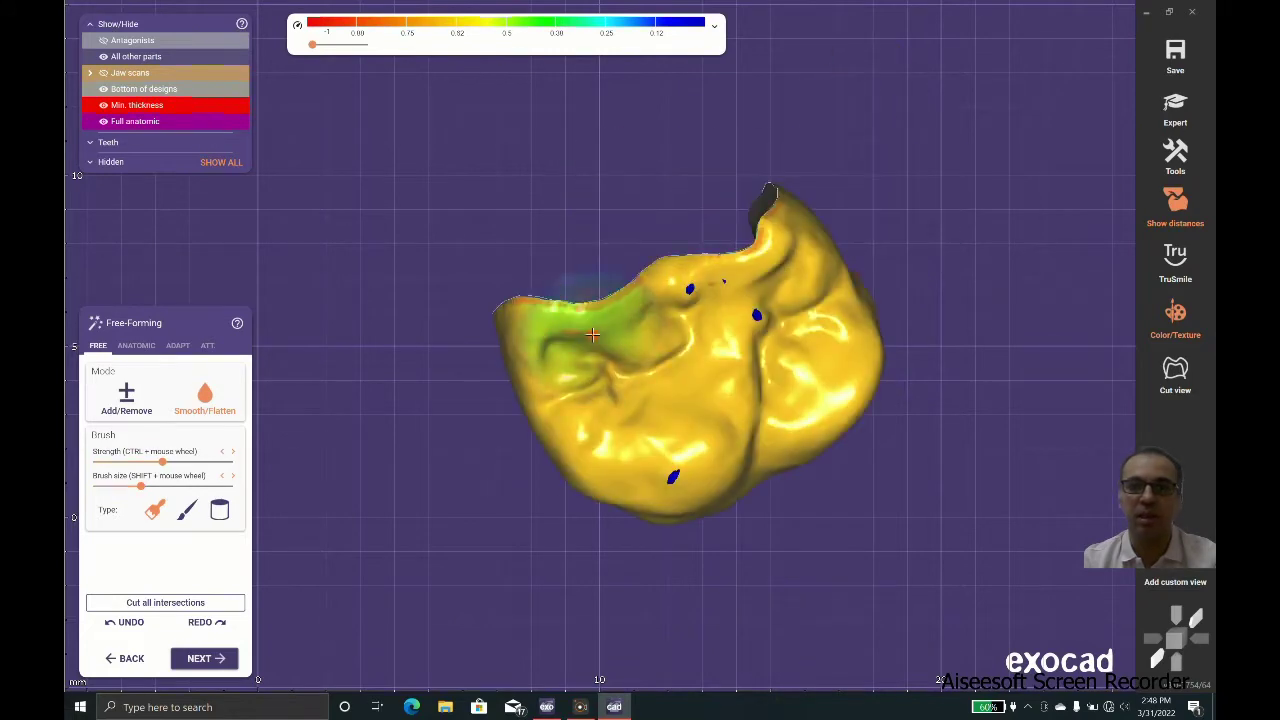
mouse_move(480, 547)
right_down()
mouse_move(505, 548)
mouse_move(468, 556)
right_up()
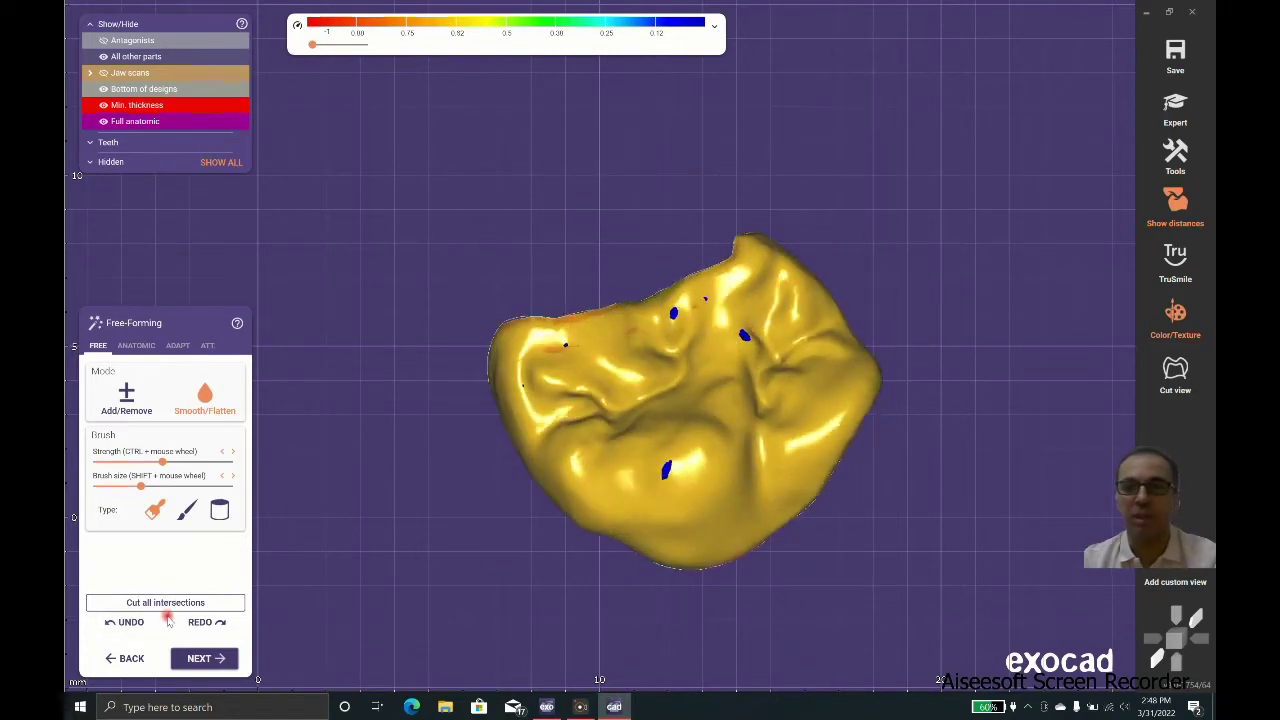
Show the jaw scans, switch to anatomic free-forming with the Cusps preset, and cut all intersections of the inlay.
click(100, 75)
right_drag(655, 600, 360, 462)
click(138, 348)
scroll(520, 450, up, 4)
right_drag(440, 440, 894, 458)
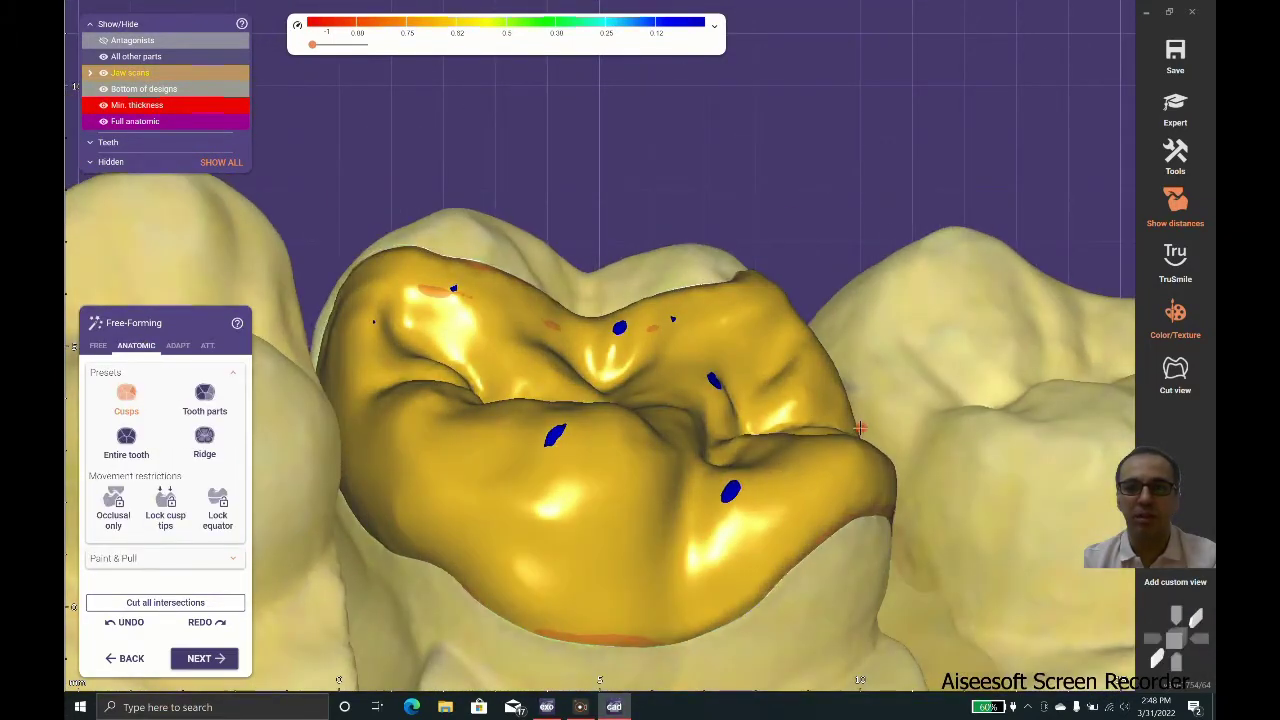
right_drag(740, 490, 425, 383)
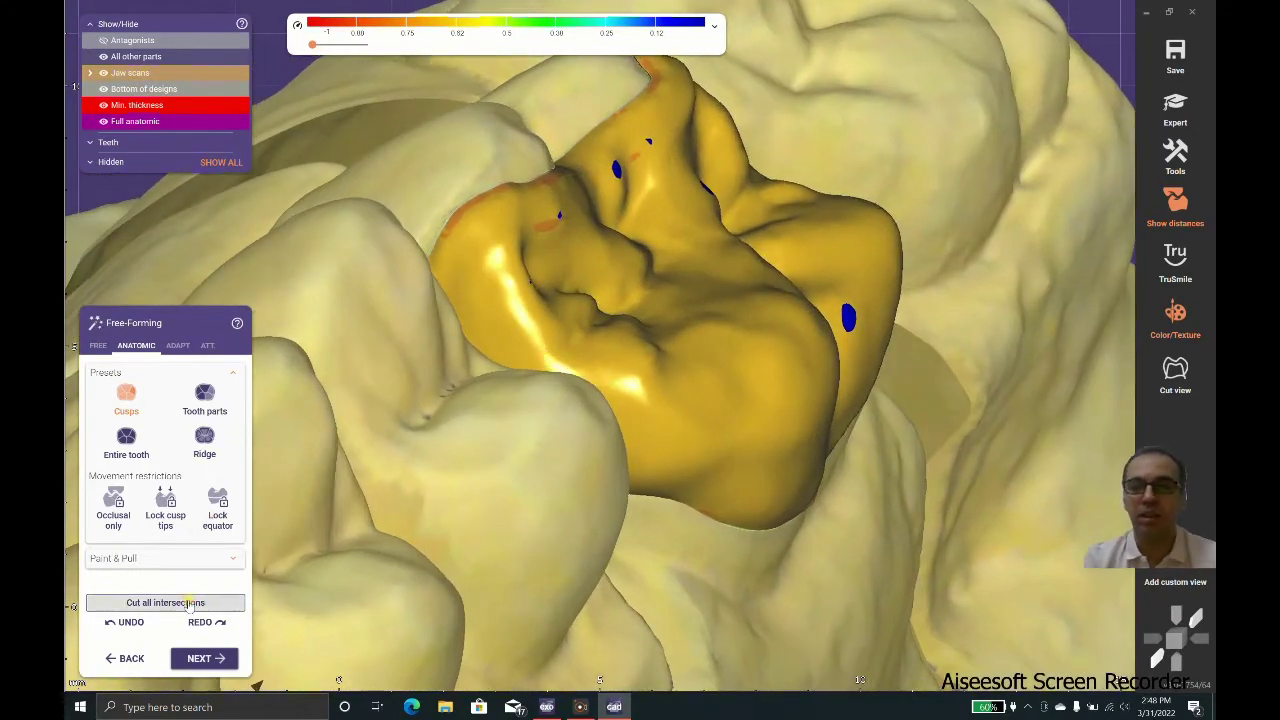
click(188, 603)
scroll(640, 400, down, 3)
right_drag(640, 400, 625, 292)
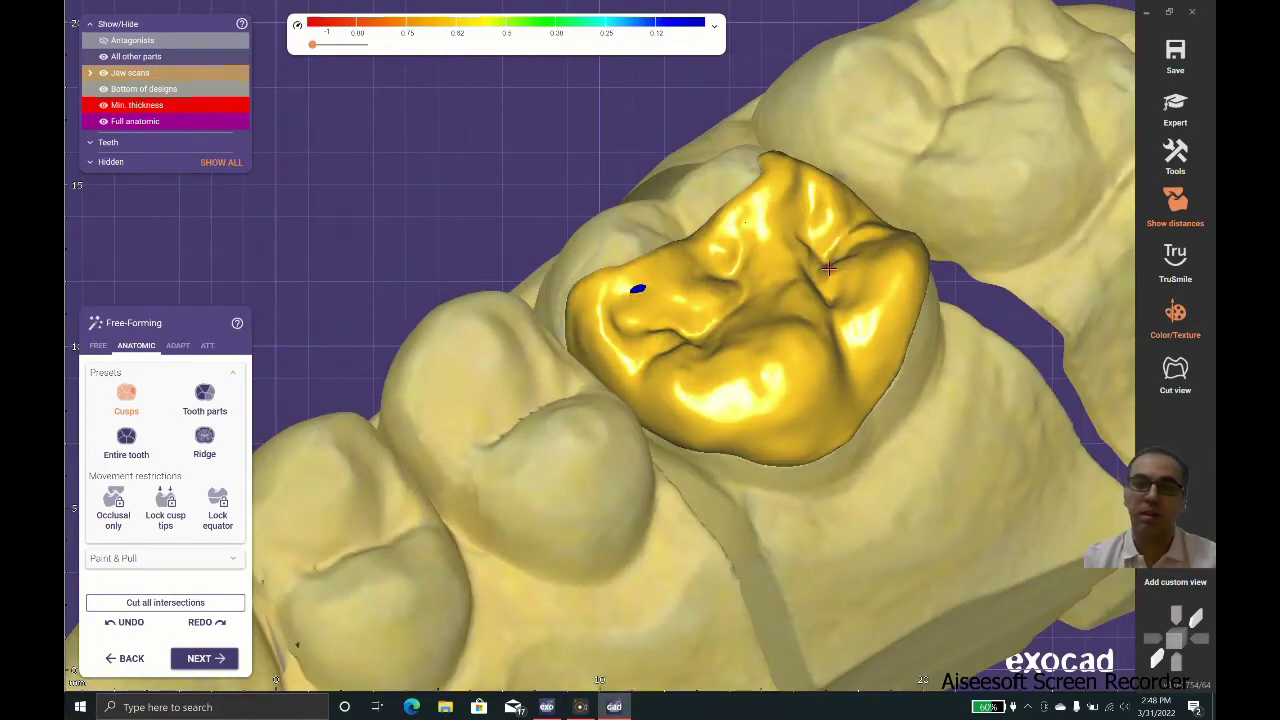
Examine the inlay's profile and its transition to the tooth margin in a cut view, and close the cut view.
right_drag(829, 268, 883, 389)
scroll(851, 523, up, 1)
right_drag(851, 523, 1195, 347)
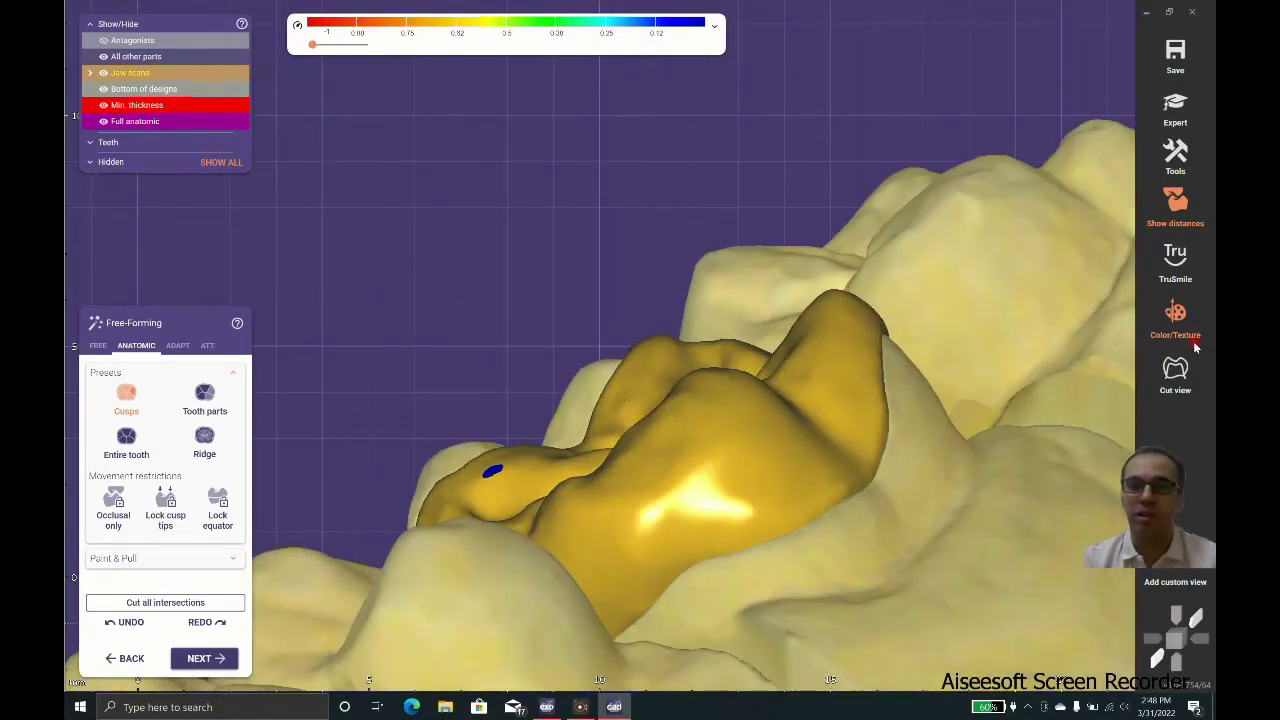
click(1178, 372)
scroll(1008, 492, up, 5)
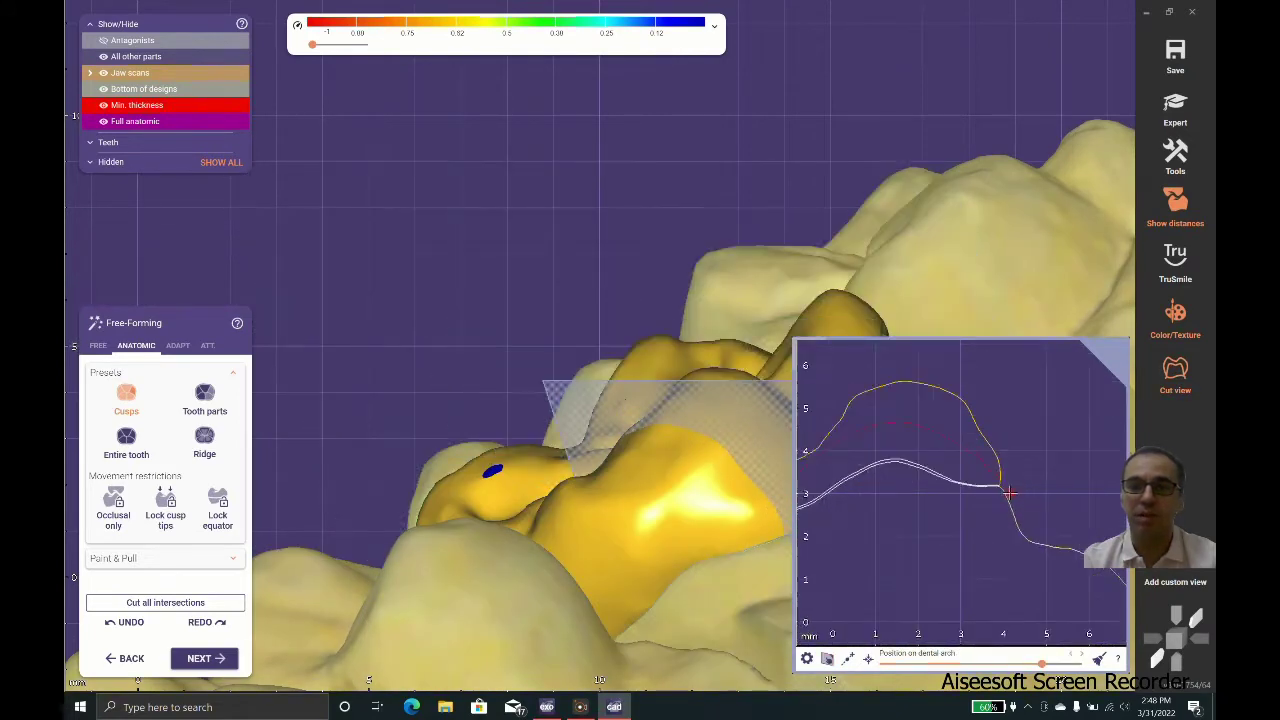
click(1181, 375)
scroll(849, 403, down, 4)
right_drag(708, 403, 706, 402)
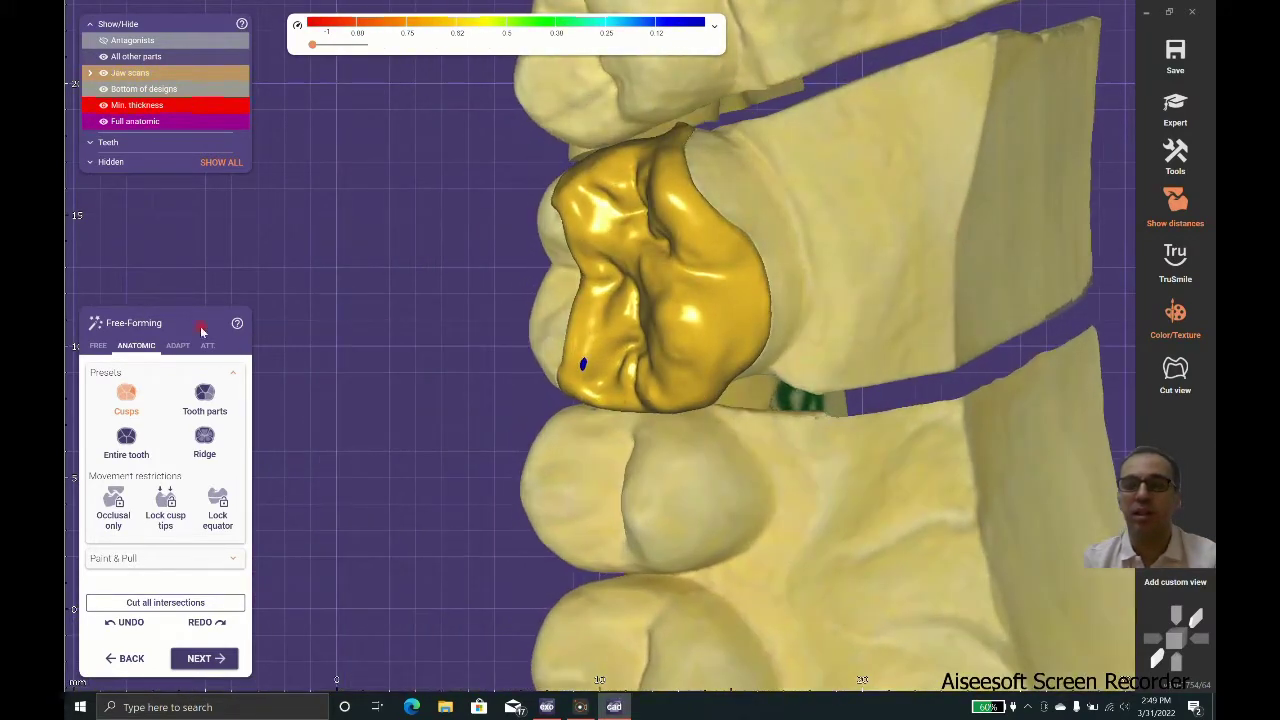
Hide the jaw scans and refine the inlay's edge corner in free mode with the fine brush, using Smooth/Flatten and Add/Remove.
click(104, 73)
right_drag(783, 163, 748, 187)
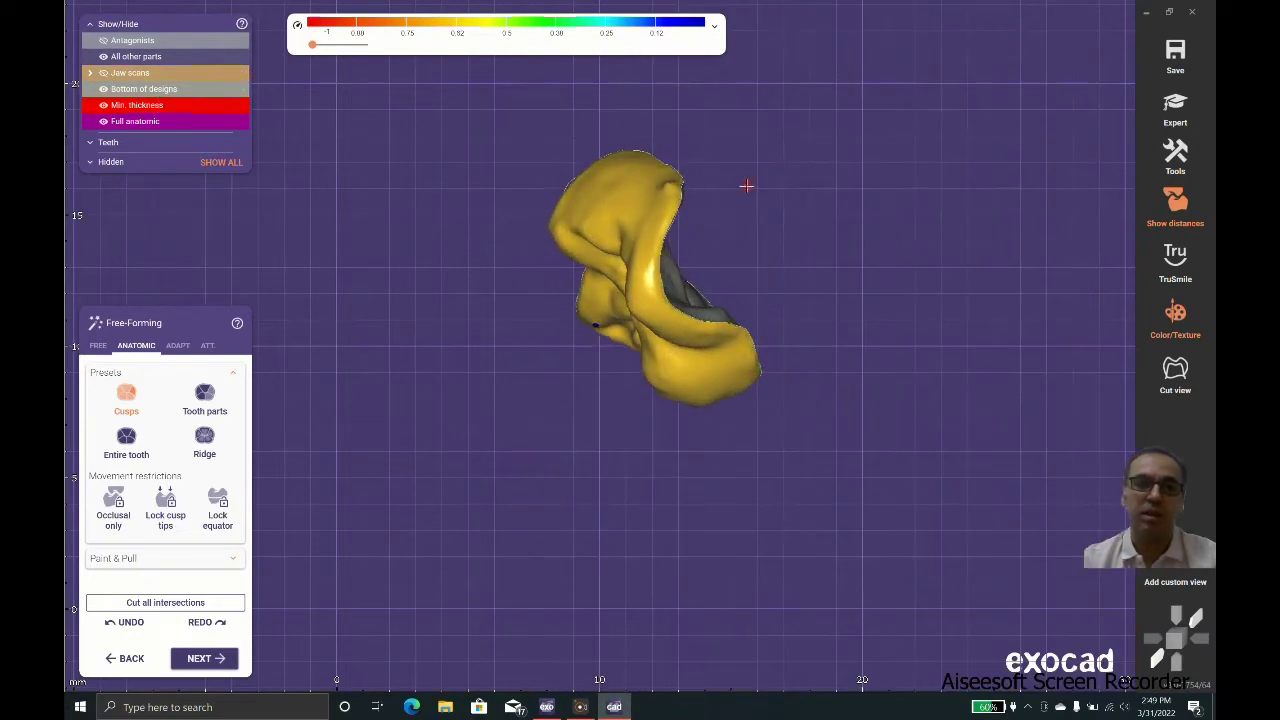
scroll(748, 187, up, 3)
click(186, 510)
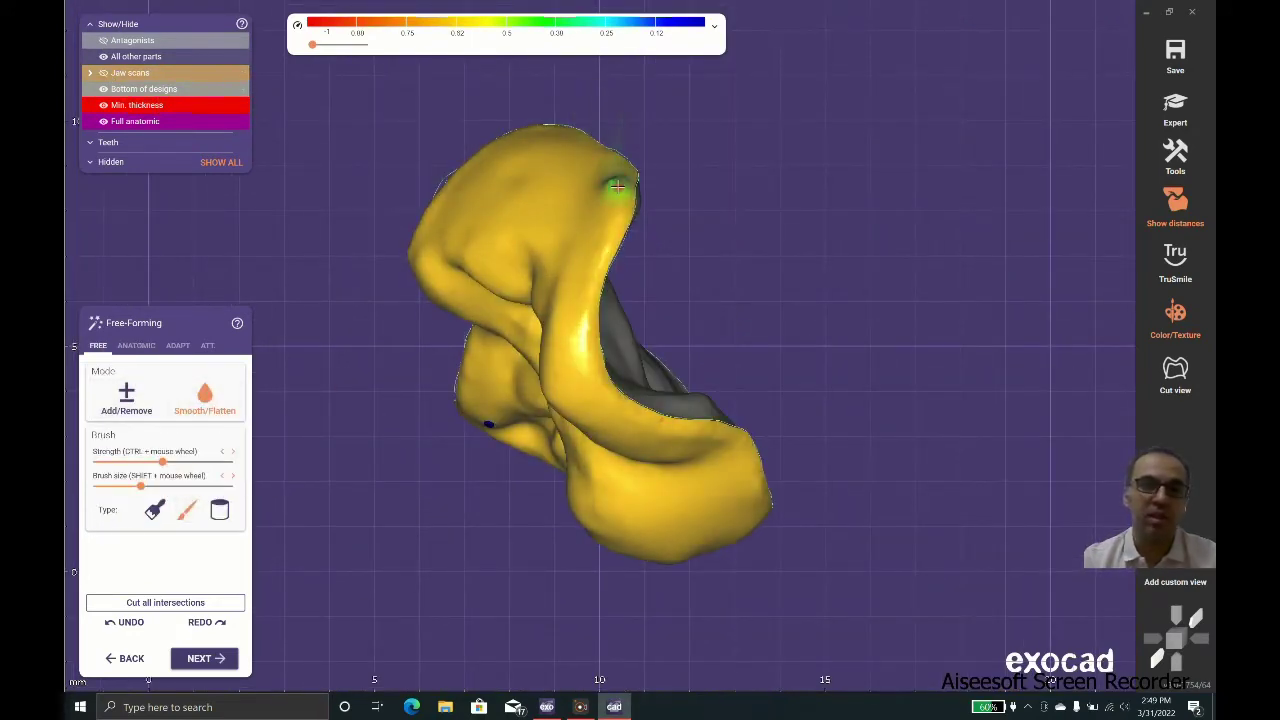
click(136, 390)
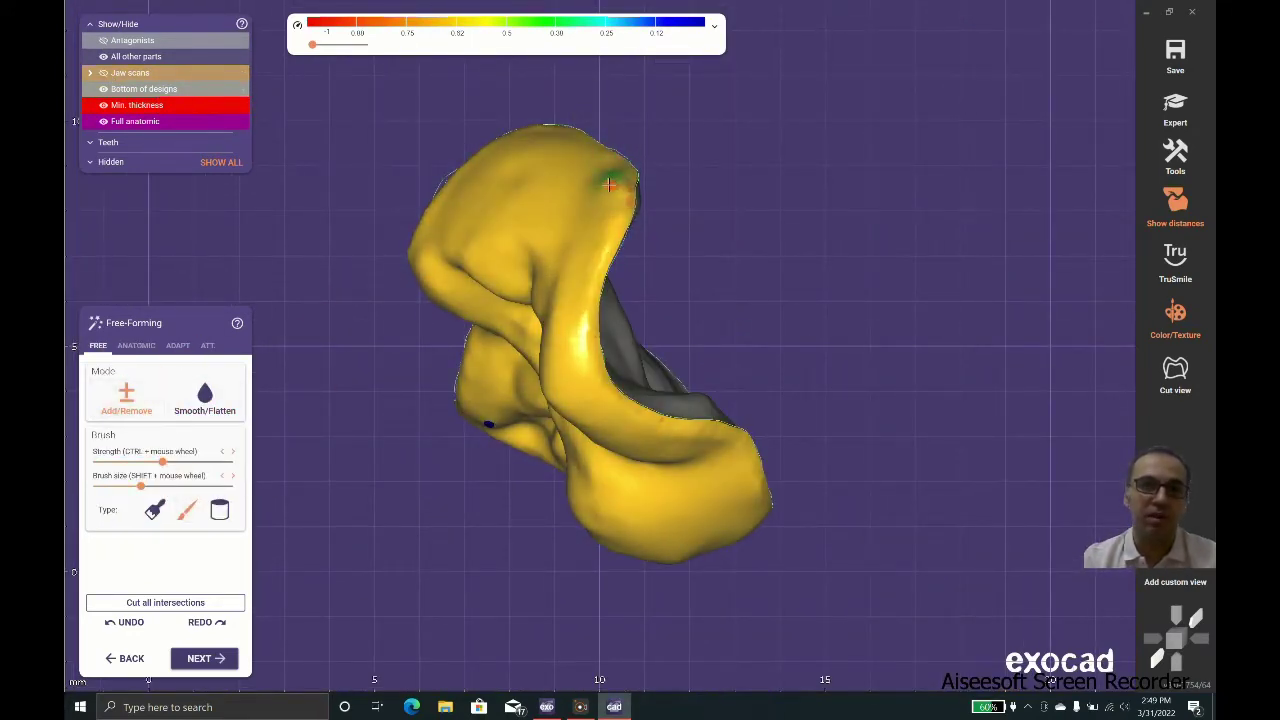
Build up and smooth the proximal surface along the inlay's edge with the cylinder-shaped brush, alternating Add/Remove and Smooth/Flatten.
click(176, 390)
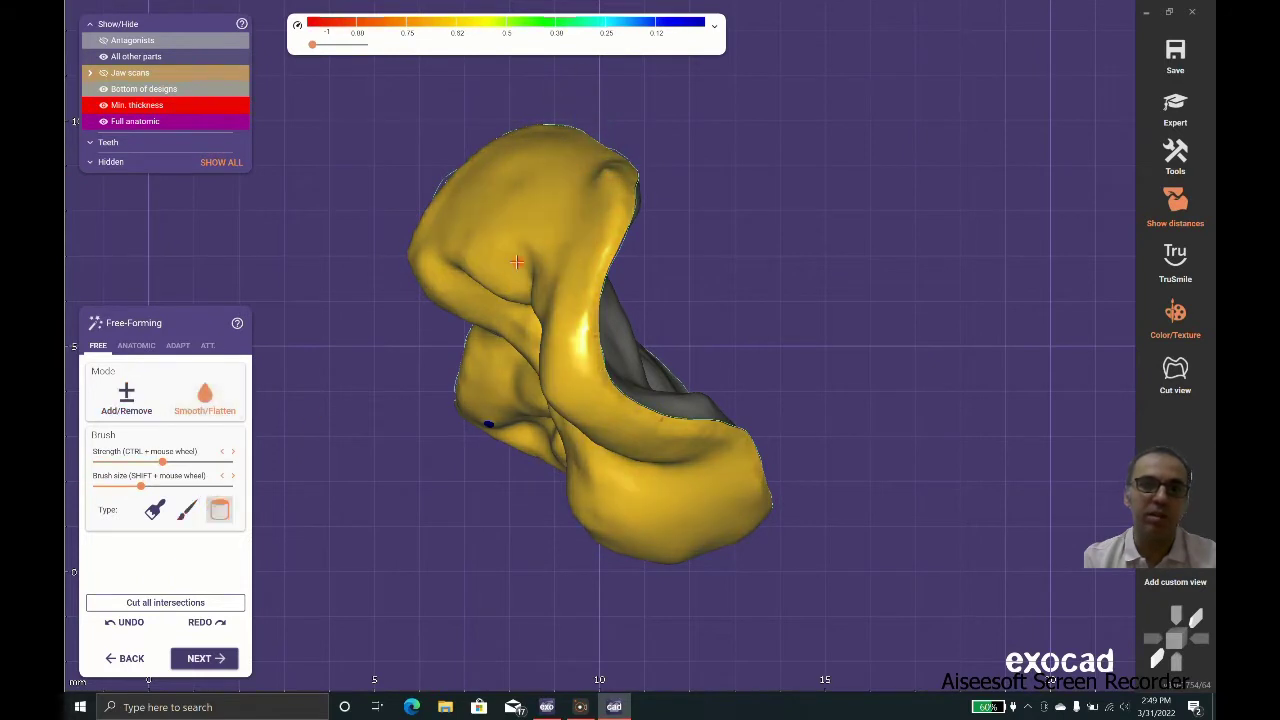
mouse_move(608, 177)
right_down()
mouse_move(677, 172)
mouse_move(469, 258)
right_up()
click(119, 401)
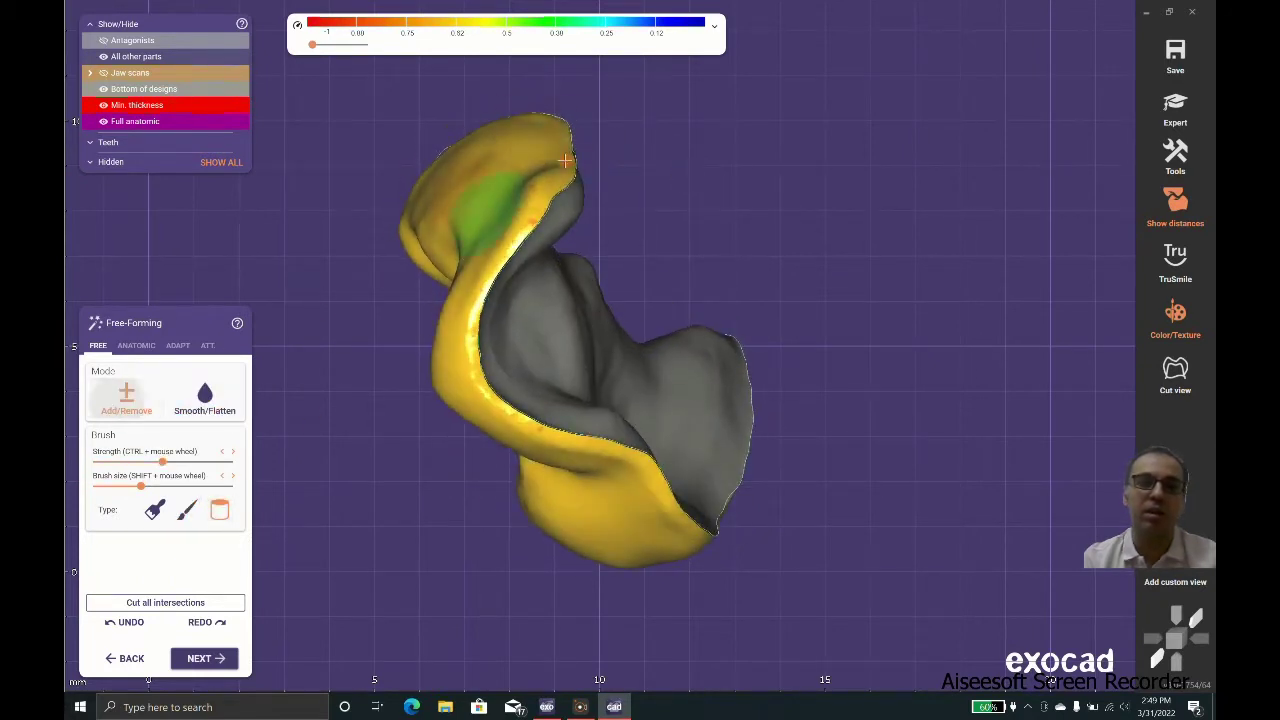
click(206, 396)
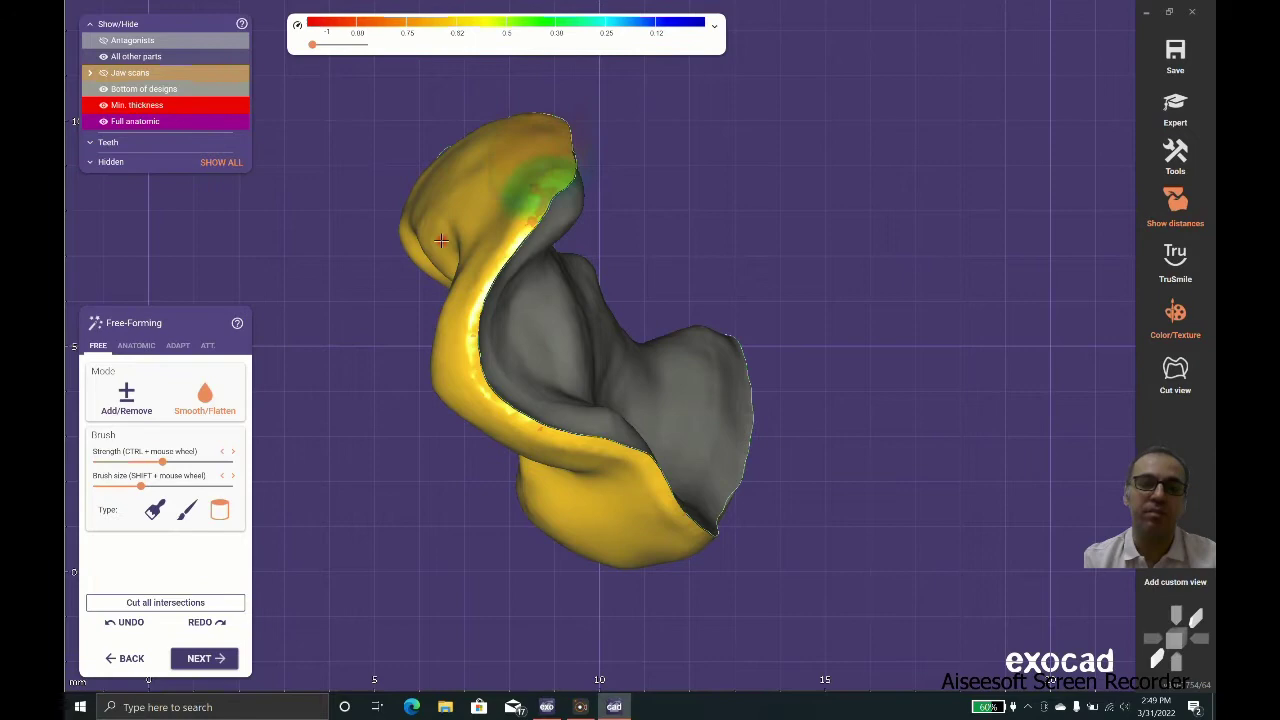
click(126, 398)
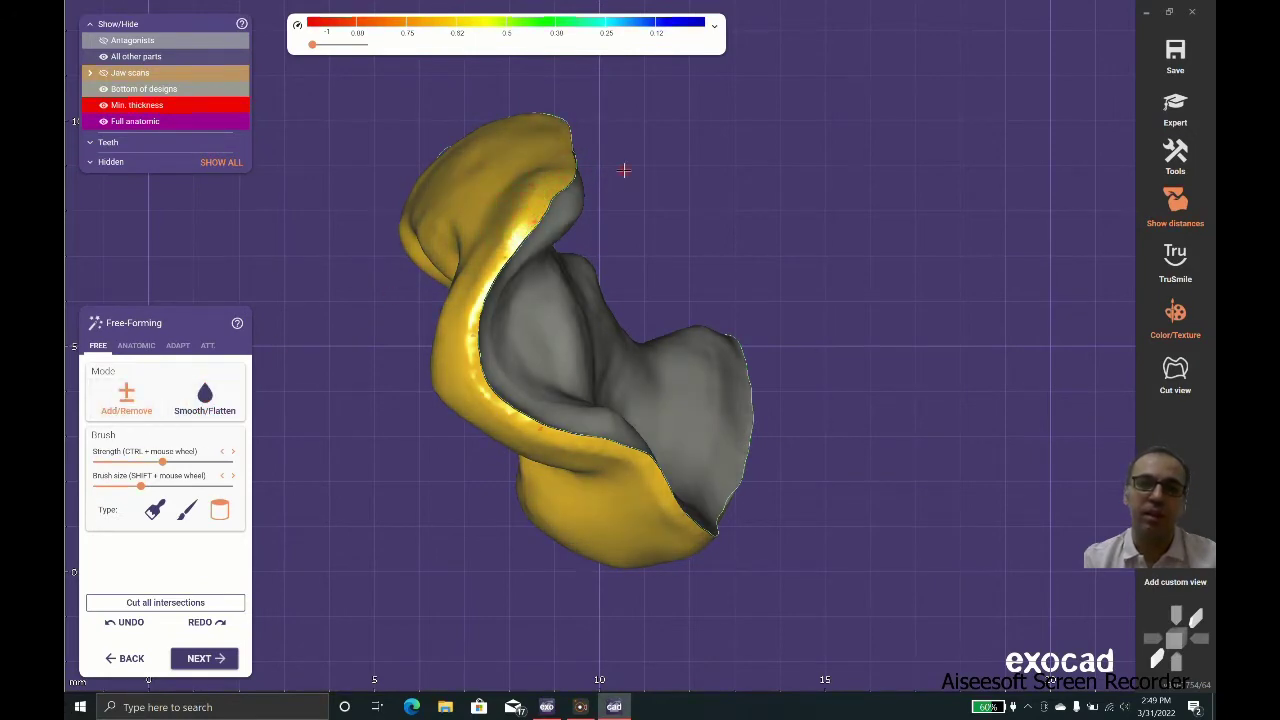
Check the isolated inlay from several sides and proceed from free-forming to merging and saving the restoration.
right_drag(624, 170, 871, 259)
scroll(571, 206, down, 3)
scroll(966, 184, up, 3)
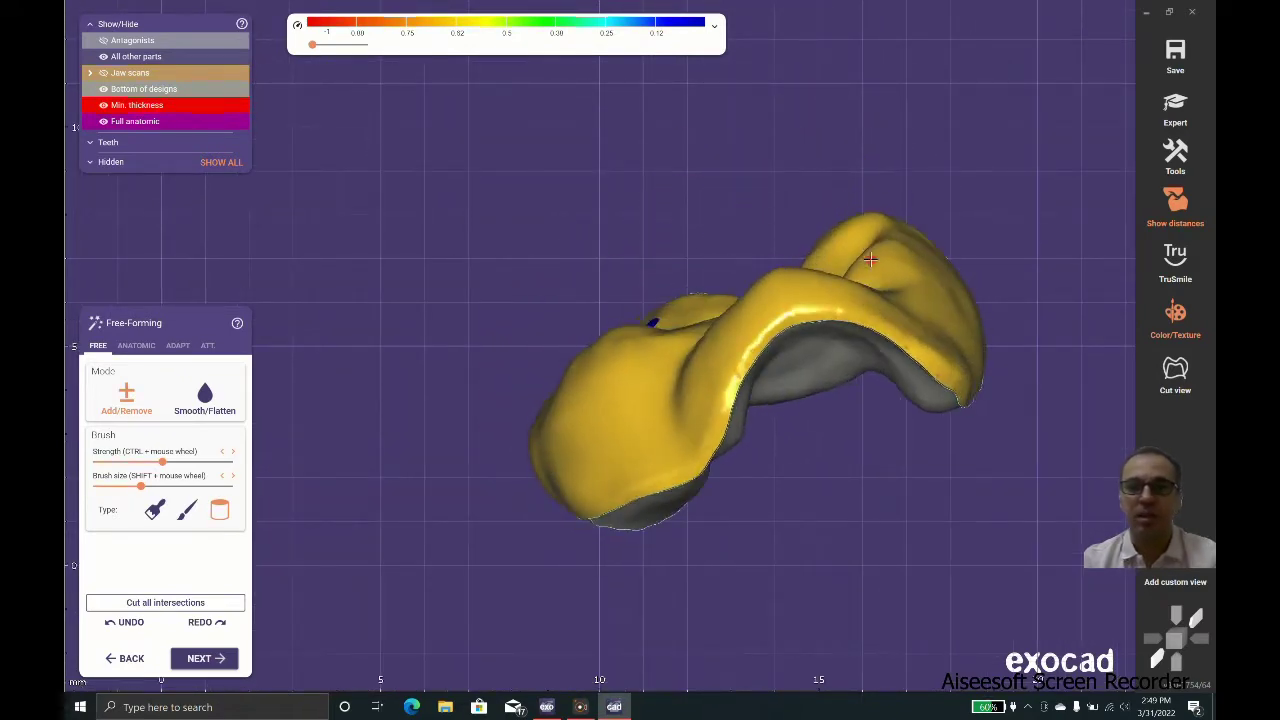
mouse_move(355, 522)
right_down()
mouse_move(489, 522)
mouse_move(241, 683)
right_up()
click(218, 660)
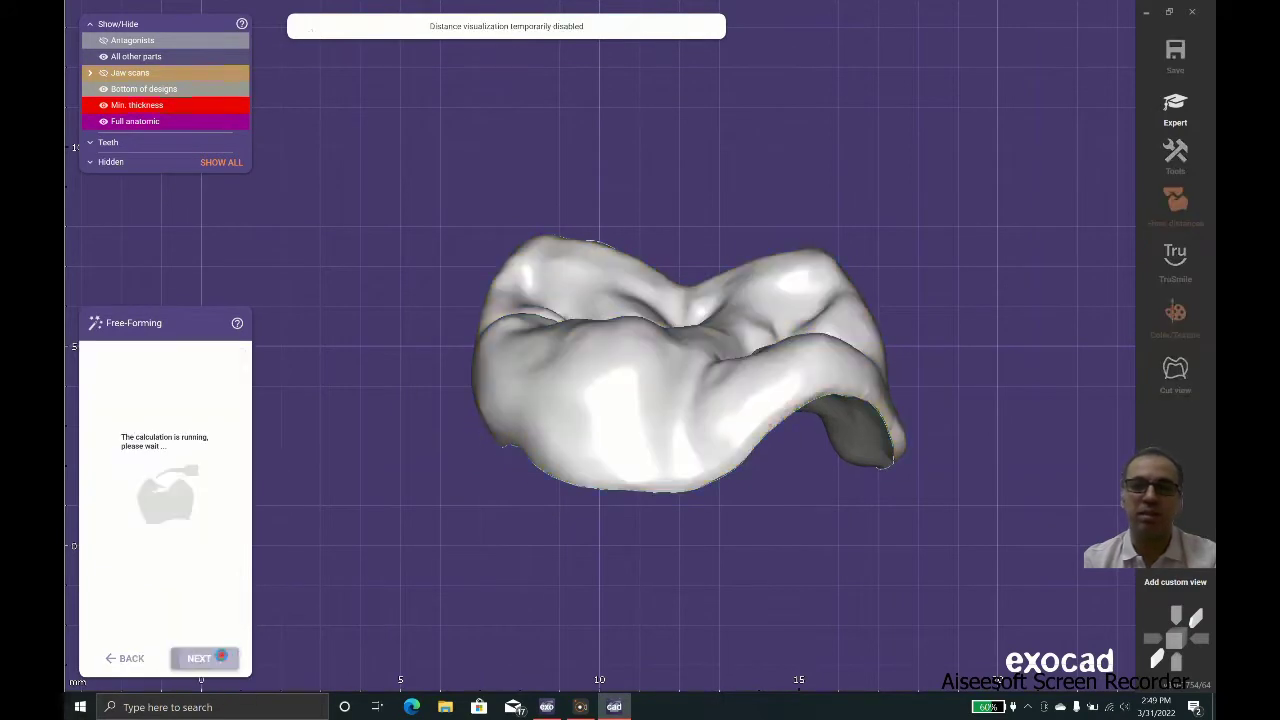
scroll(523, 513, down, 2)
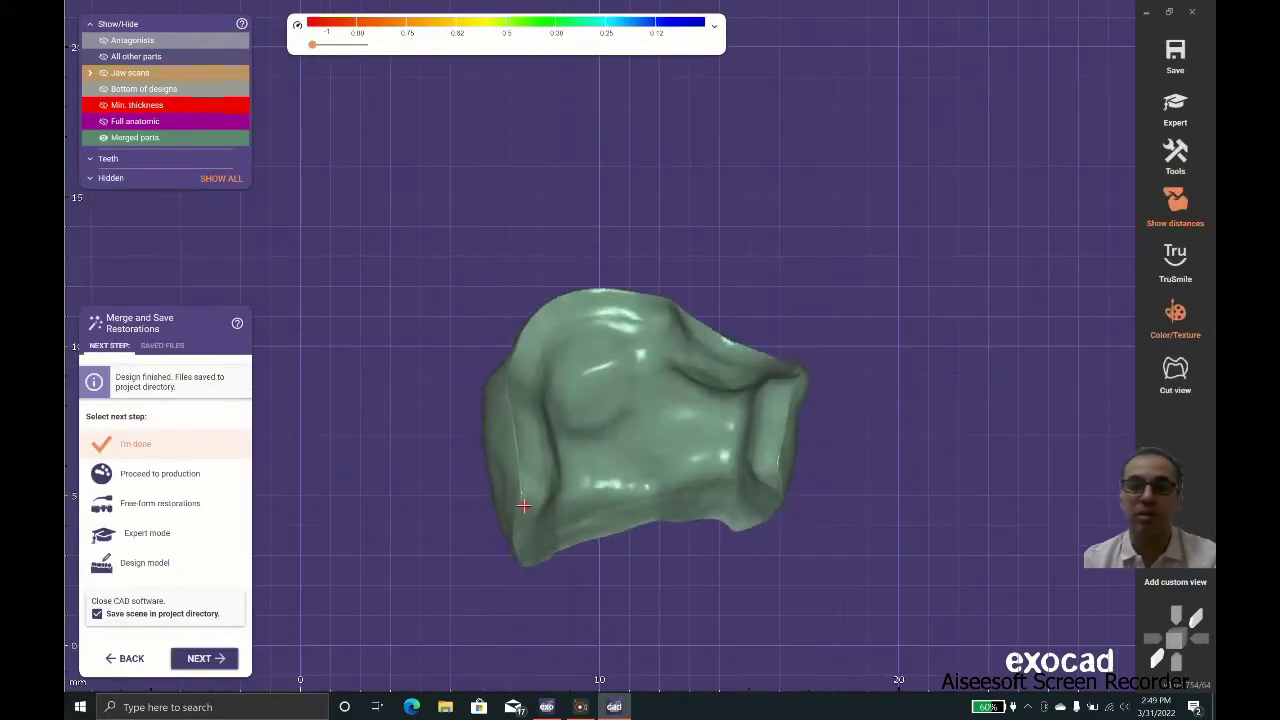
Examine the merged inlay on its own and against the jaw scans, checking its margins and contacts with the adjacent teeth.
right_drag(524, 509, 723, 508)
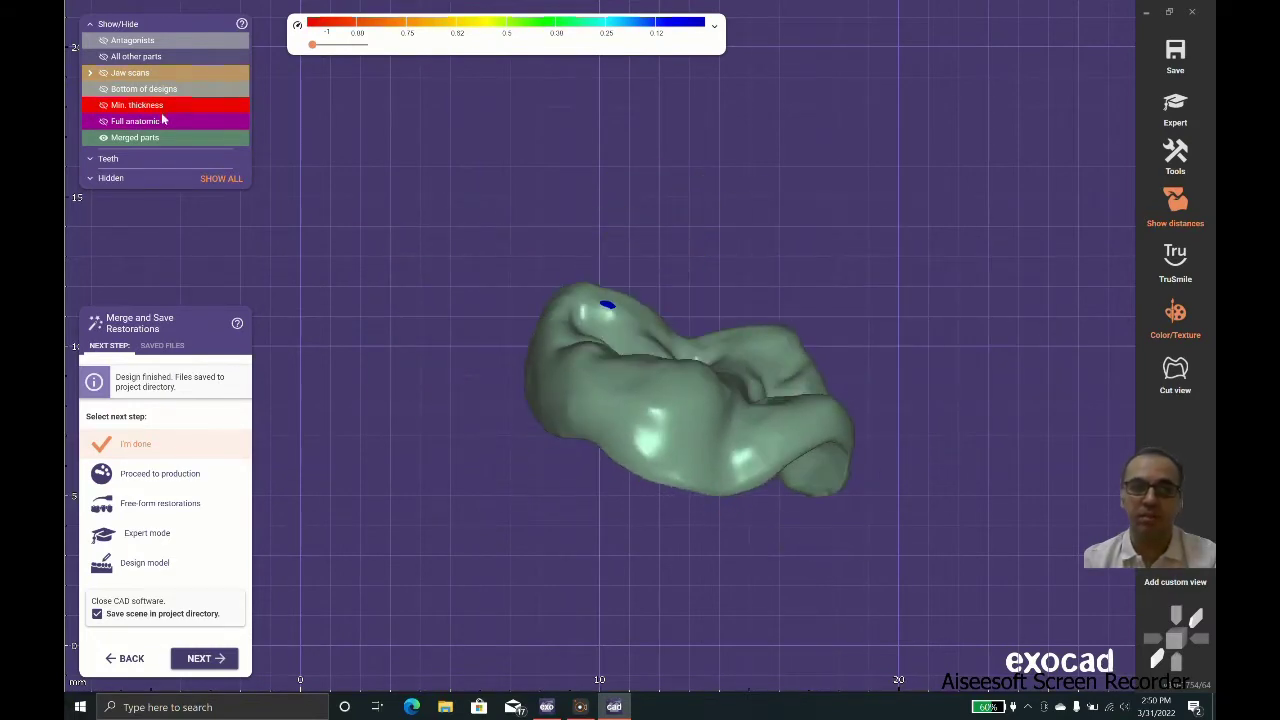
click(150, 74)
right_drag(695, 326, 883, 369)
right_drag(678, 424, 700, 423)
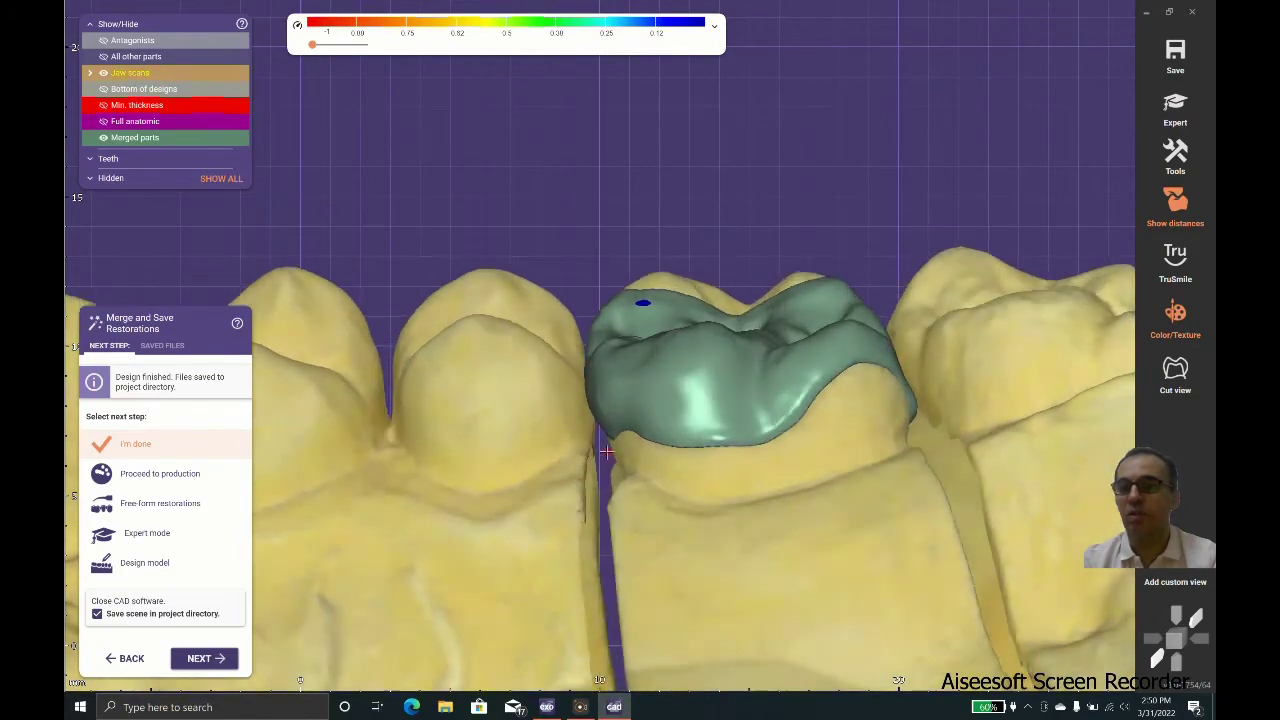
scroll(591, 426, up, 5)
middle_drag(1105, 345, 811, 394)
scroll(894, 399, down, 3)
right_drag(894, 399, 895, 400)
right_drag(698, 453, 697, 451)
scroll(690, 430, down, 3)
right_drag(685, 413, 826, 542)
middle_drag(826, 542, 811, 446)
scroll(811, 446, up, 2)
right_drag(811, 446, 810, 446)
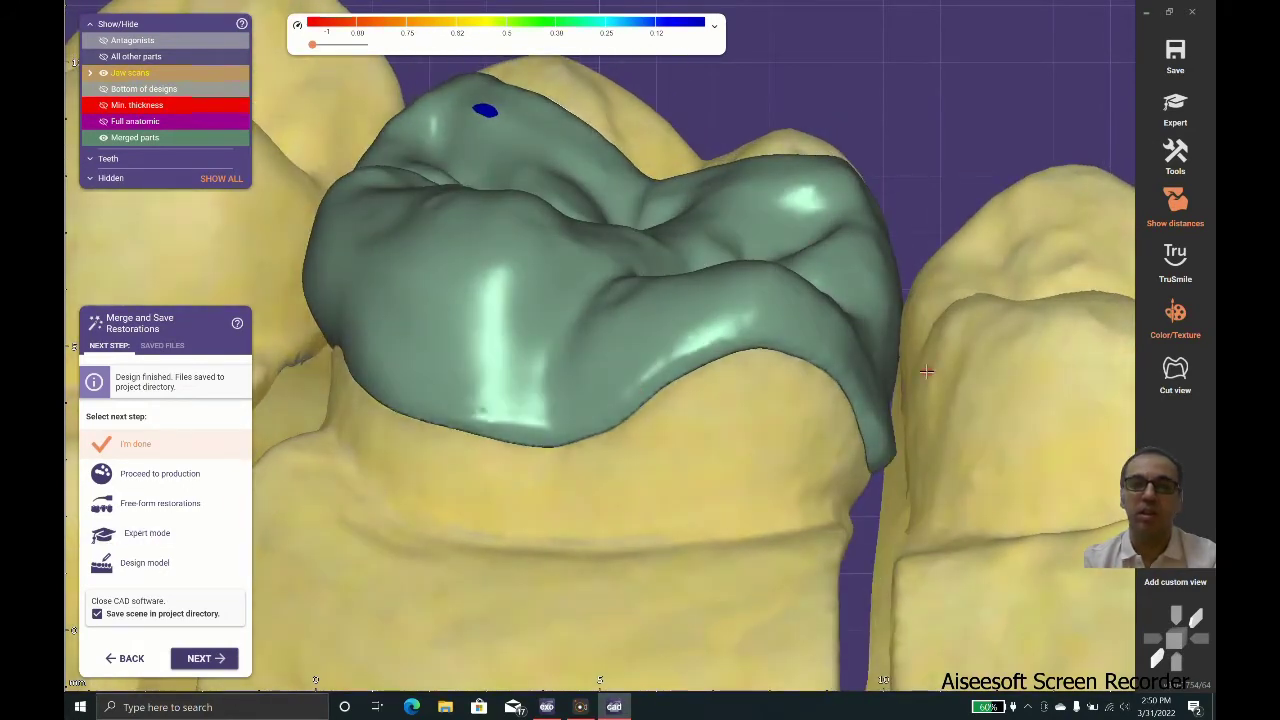
Switch to Expert mode, start correcting the tooth 26 margin line, and move the points at its kinked corner to straighten it.
click(160, 537)
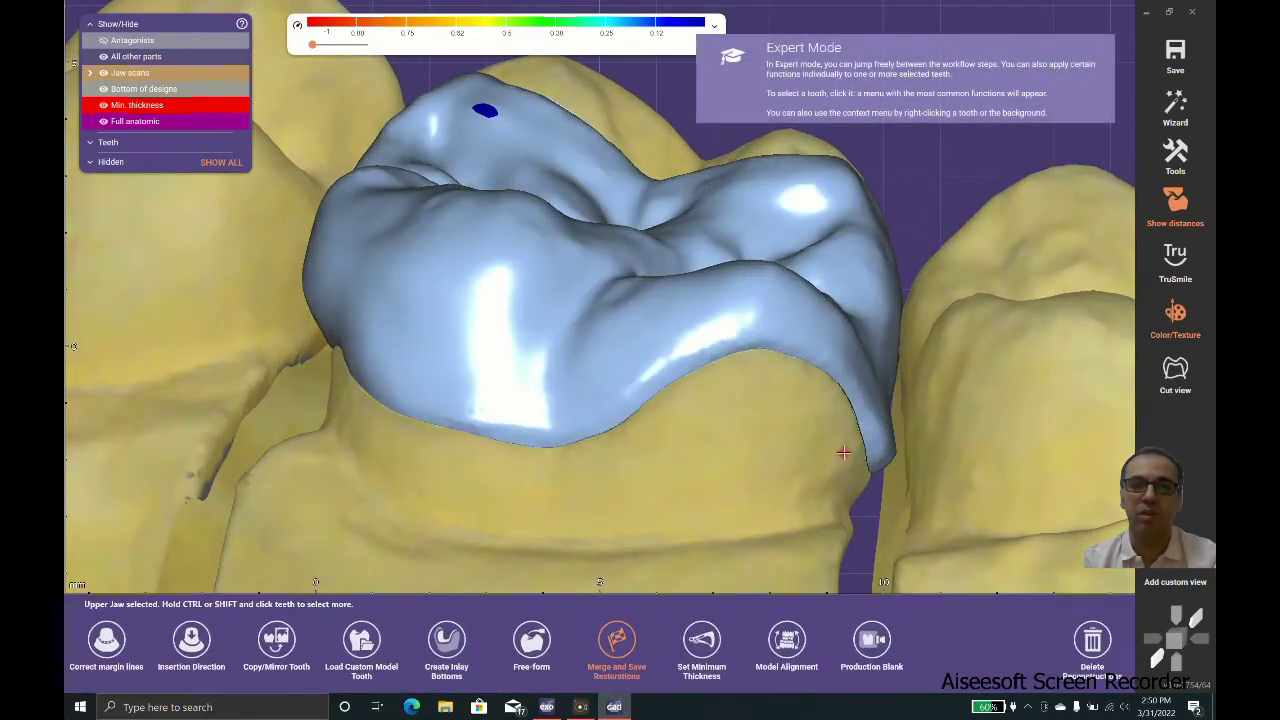
click(110, 643)
scroll(835, 500, up, 6)
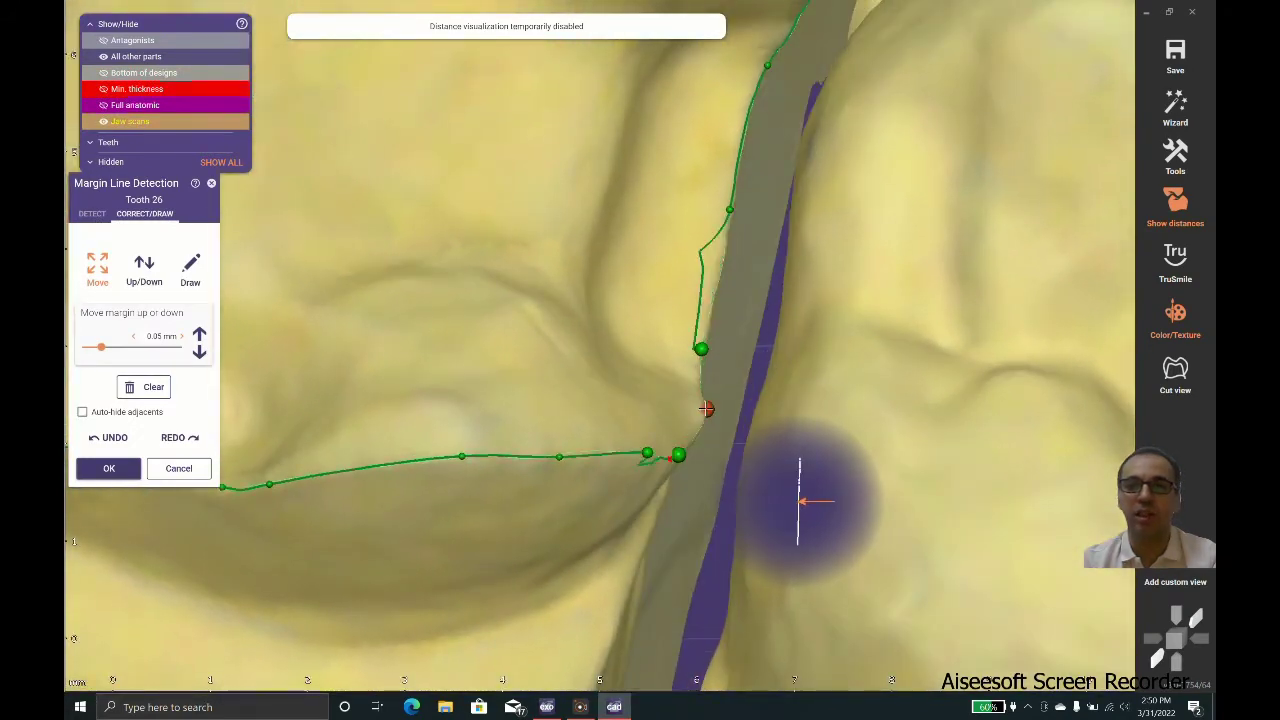
drag(706, 408, 702, 409)
drag(679, 455, 676, 452)
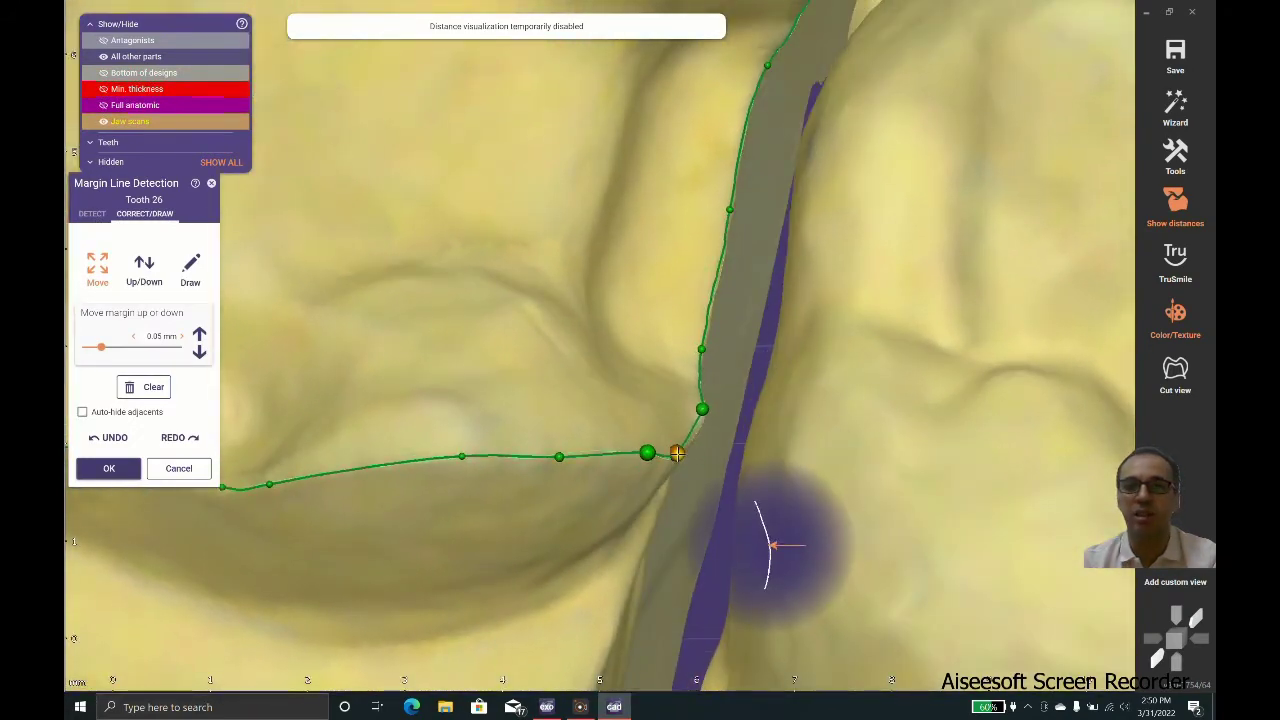
Auto-hide the adjacent teeth, refine the remaining margin line points along the corner and lower edge, and accept the correction.
scroll(709, 422, up, 3)
click(82, 411)
scroll(620, 360, up, 3)
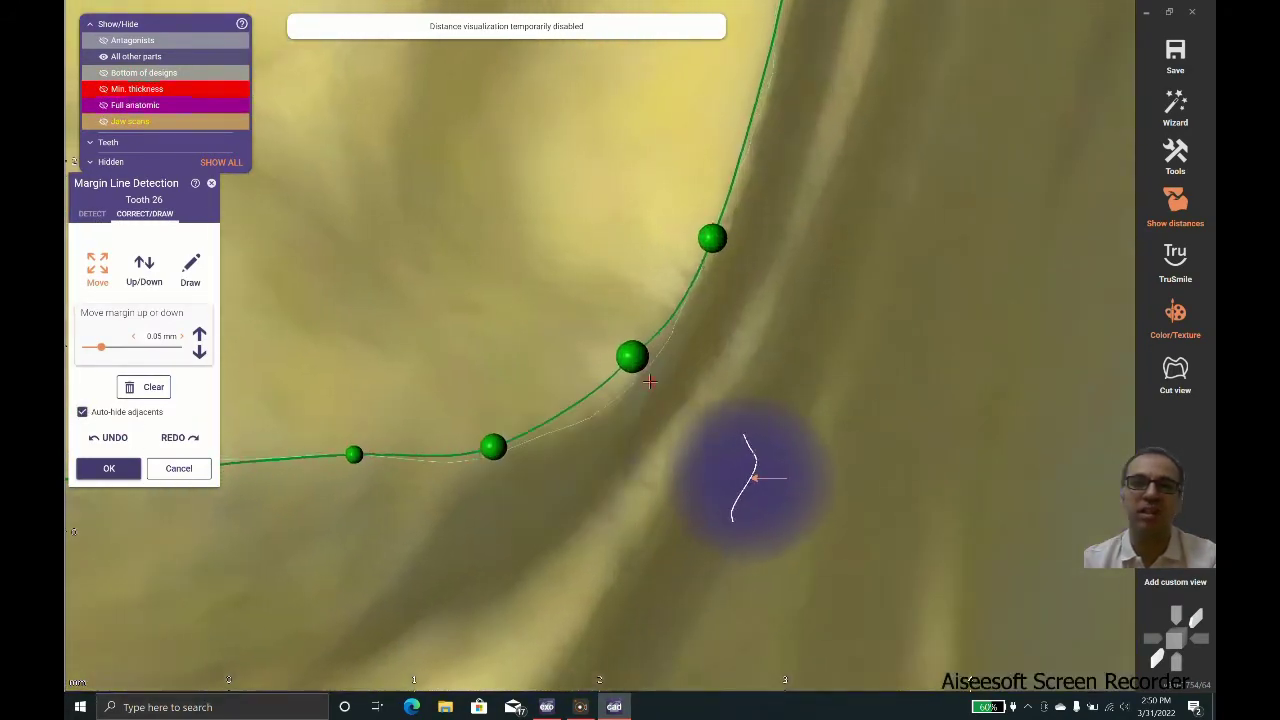
drag(736, 138, 731, 136)
scroll(822, 432, down, 3)
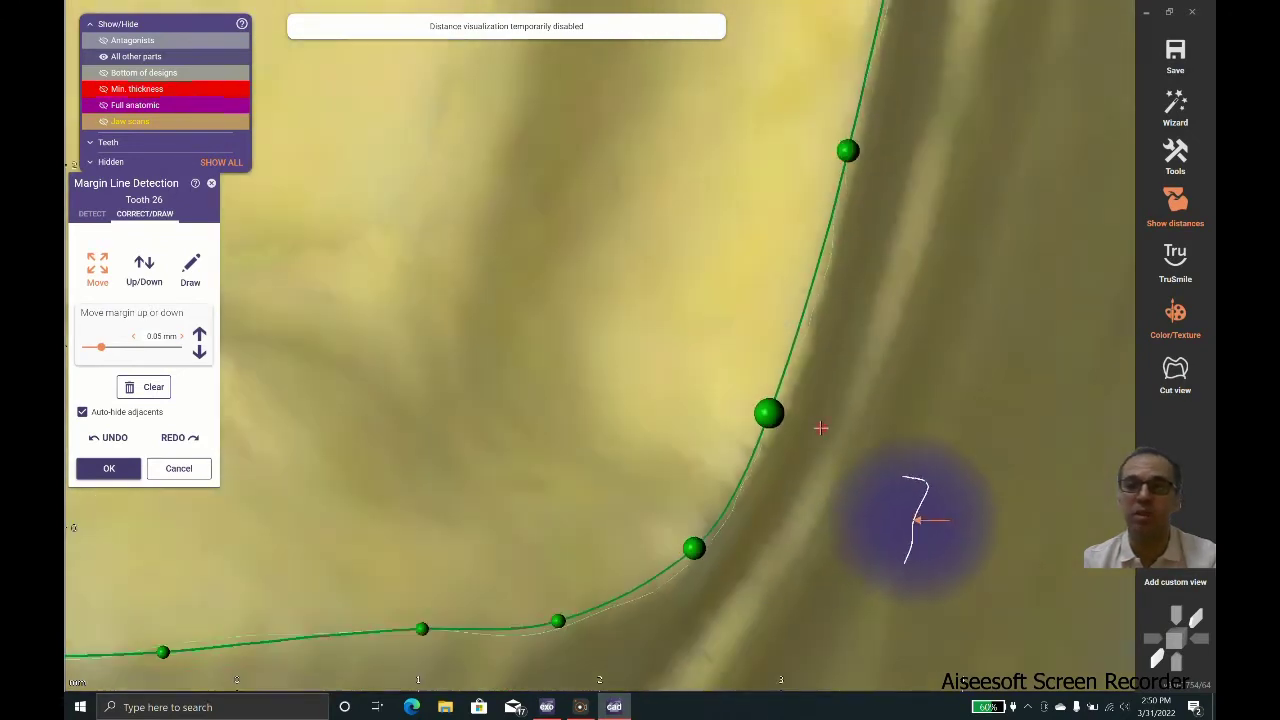
drag(843, 143, 840, 144)
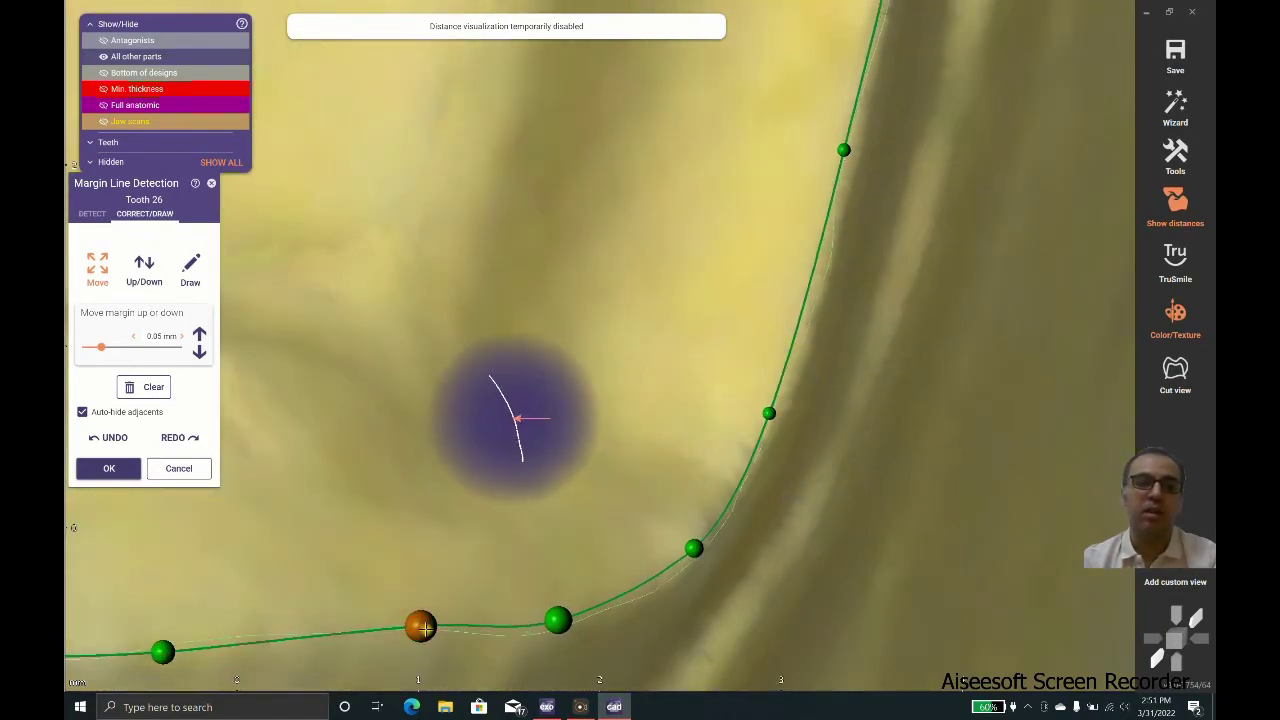
middle_drag(150, 644, 430, 565)
drag(429, 564, 375, 574)
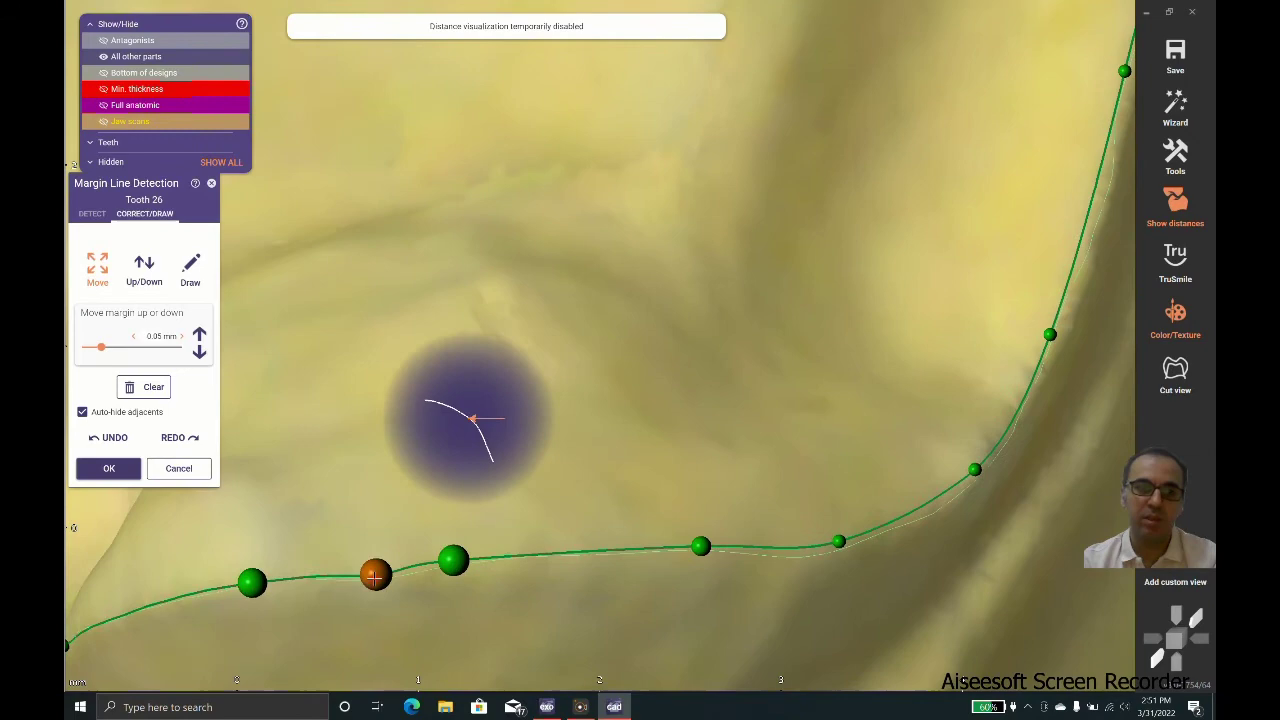
click(104, 468)
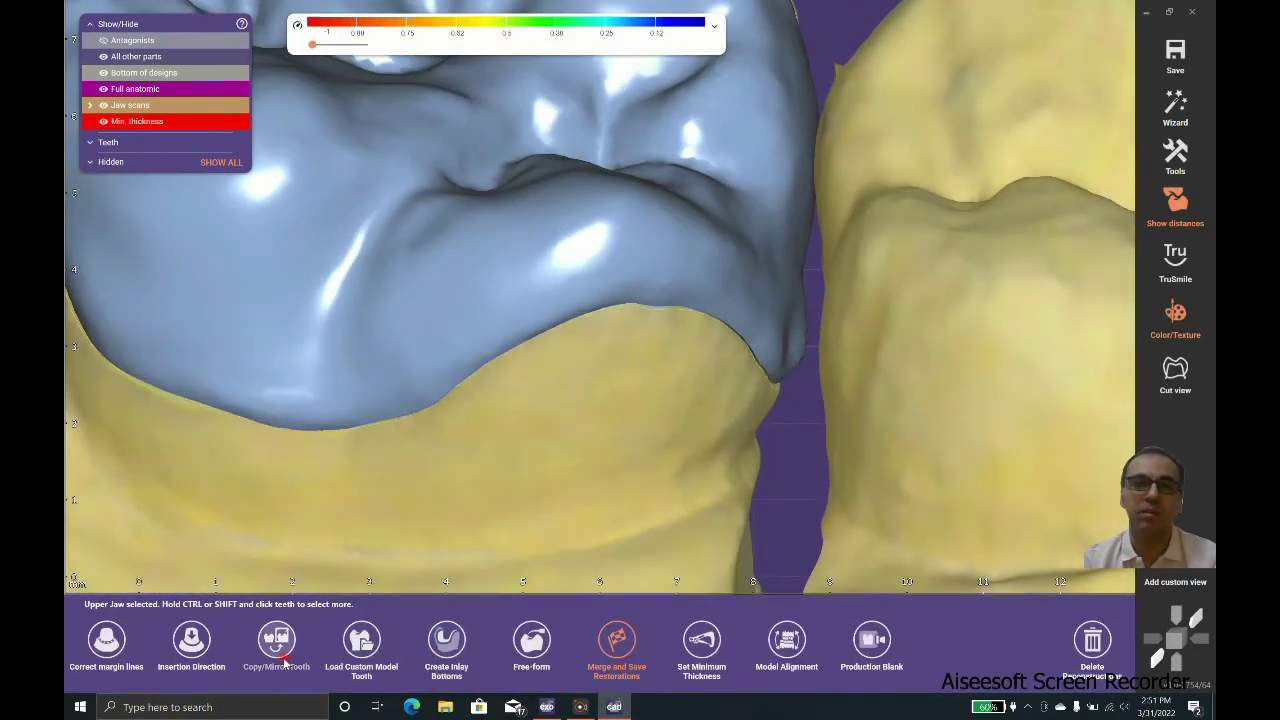
Free-form the inlay near the corrected margin corner, adding material and smoothing it with the cylinder-shaped brush.
click(520, 647)
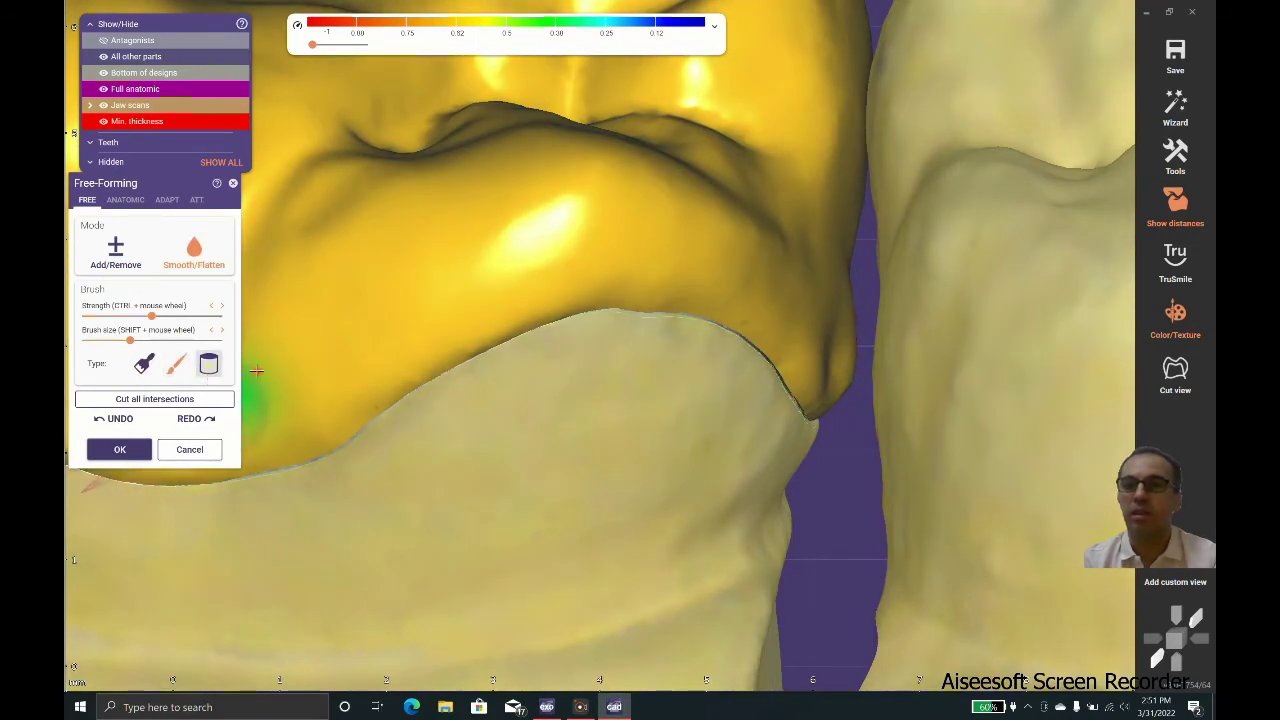
click(797, 373)
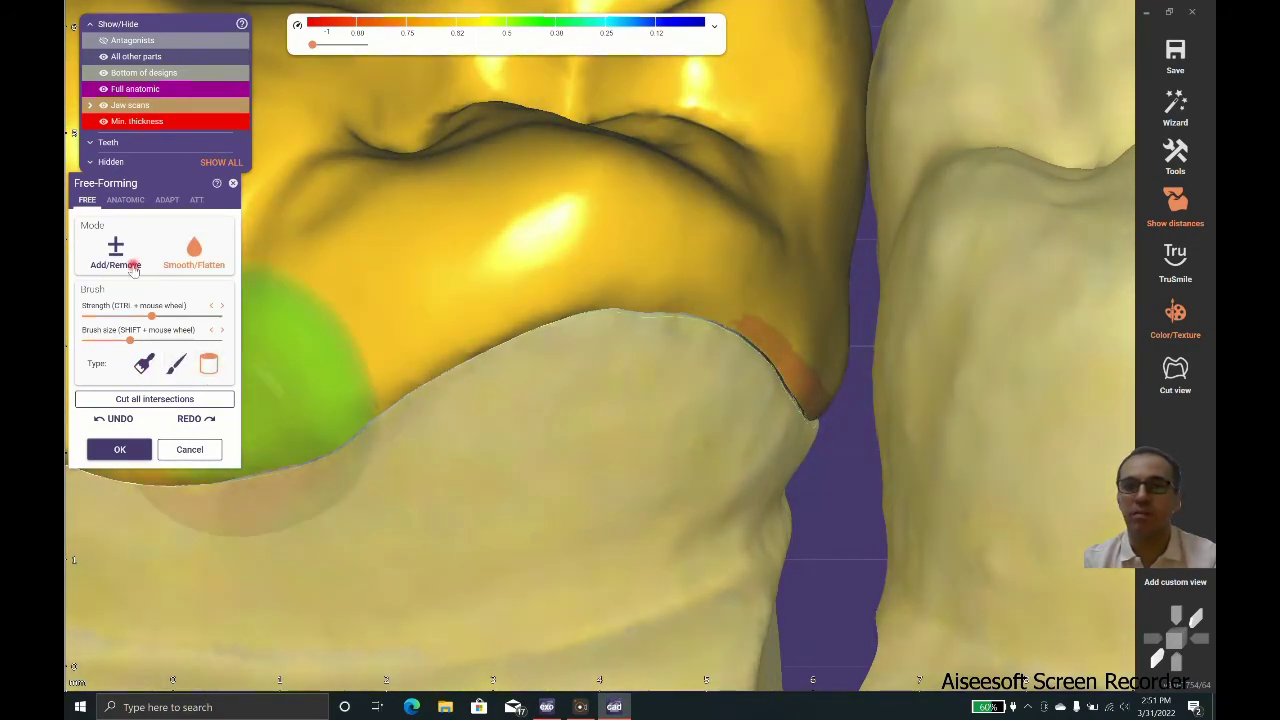
click(122, 258)
click(814, 388)
click(803, 396)
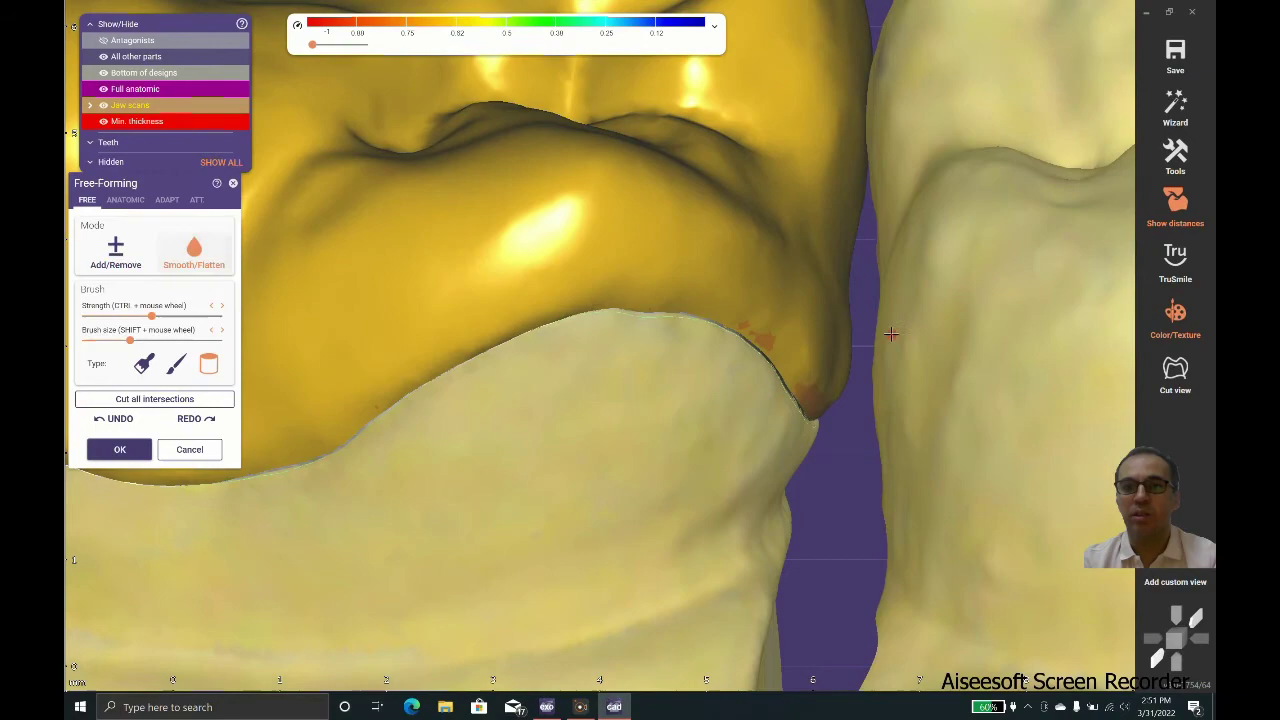
Cut all intersections of the reworked inlay, check it from the occlusal side, and accept the free-forming.
click(128, 400)
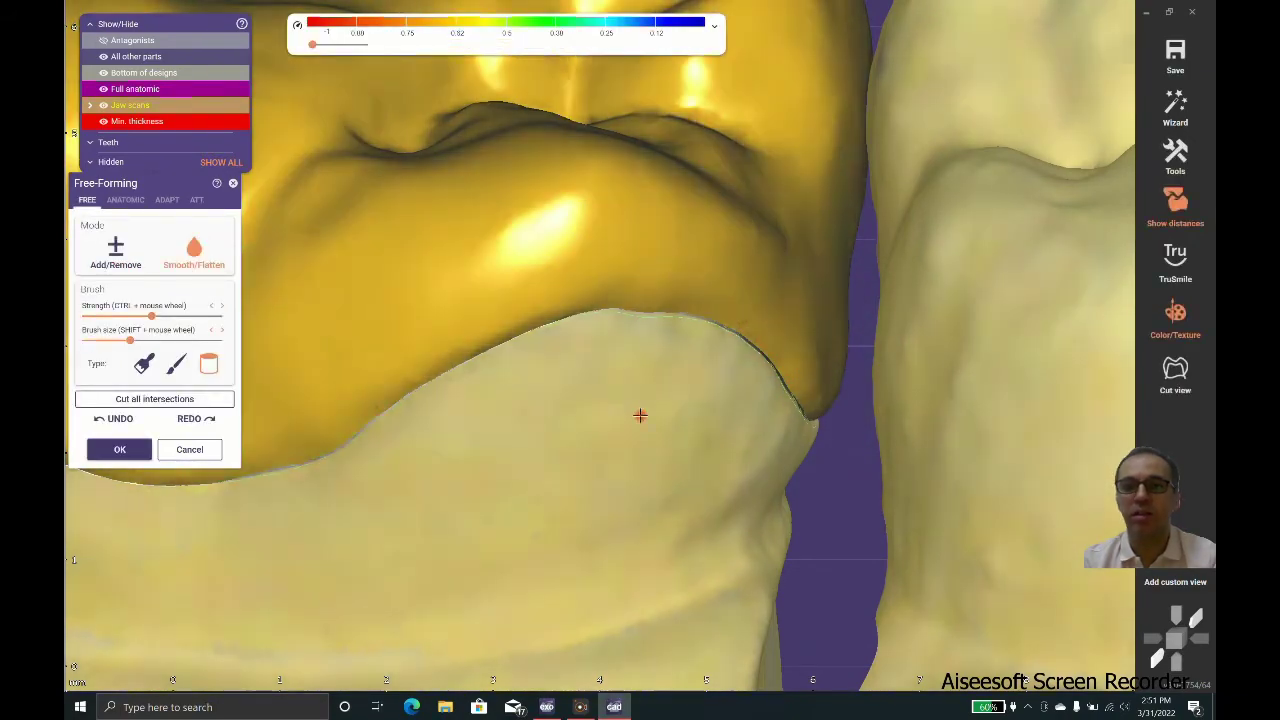
right_drag(640, 417, 672, 500)
scroll(625, 551, down, 4)
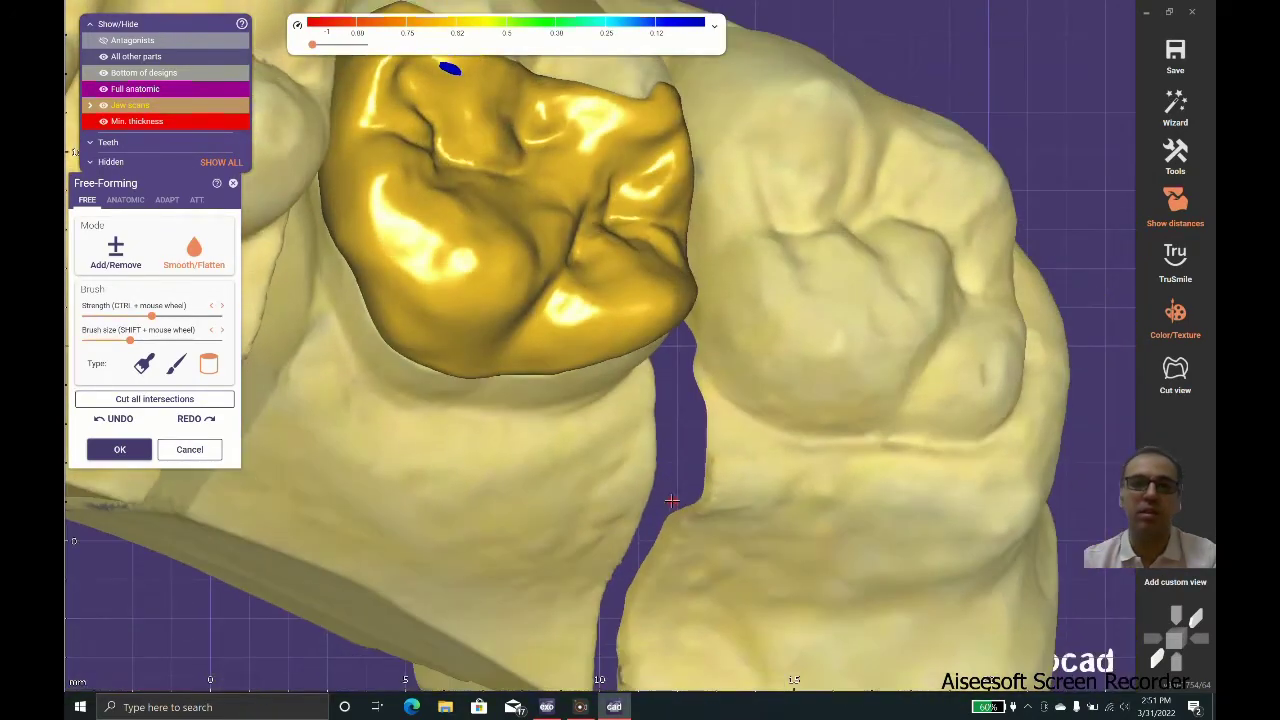
click(140, 453)
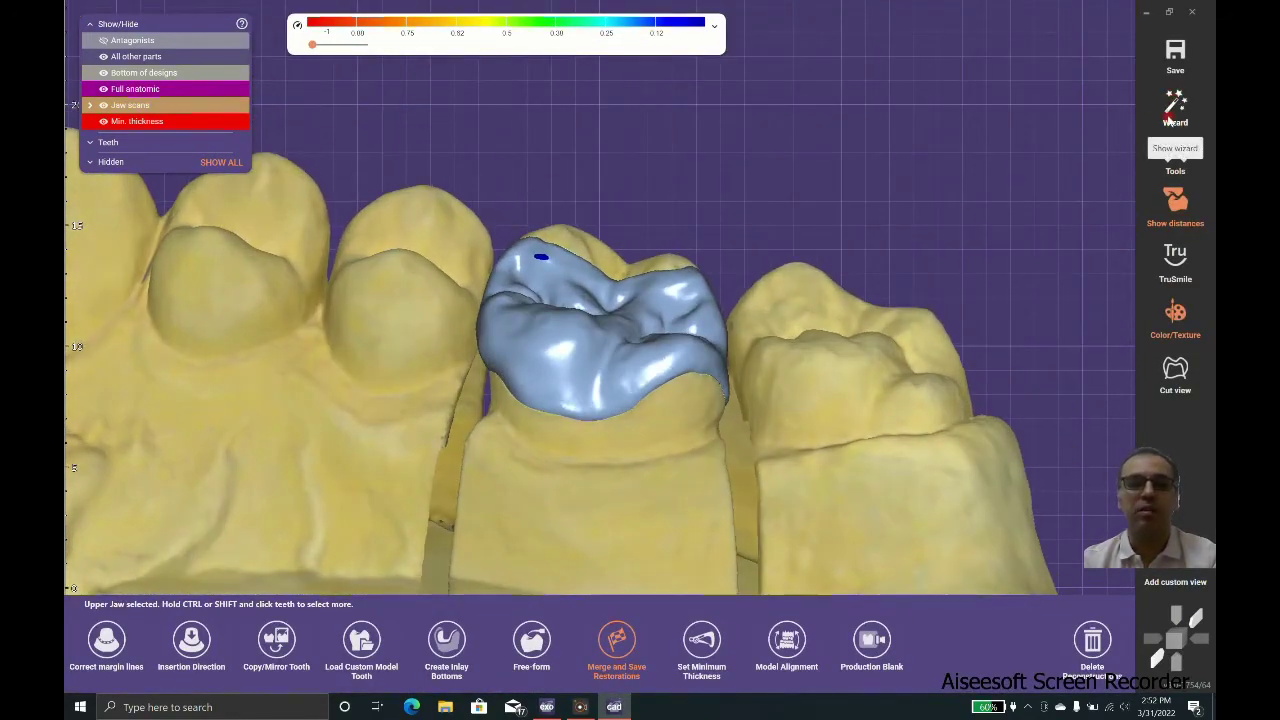
Return to the wizard, finish the merged design as done, and choose to save the scene to a selected location.
click(1172, 110)
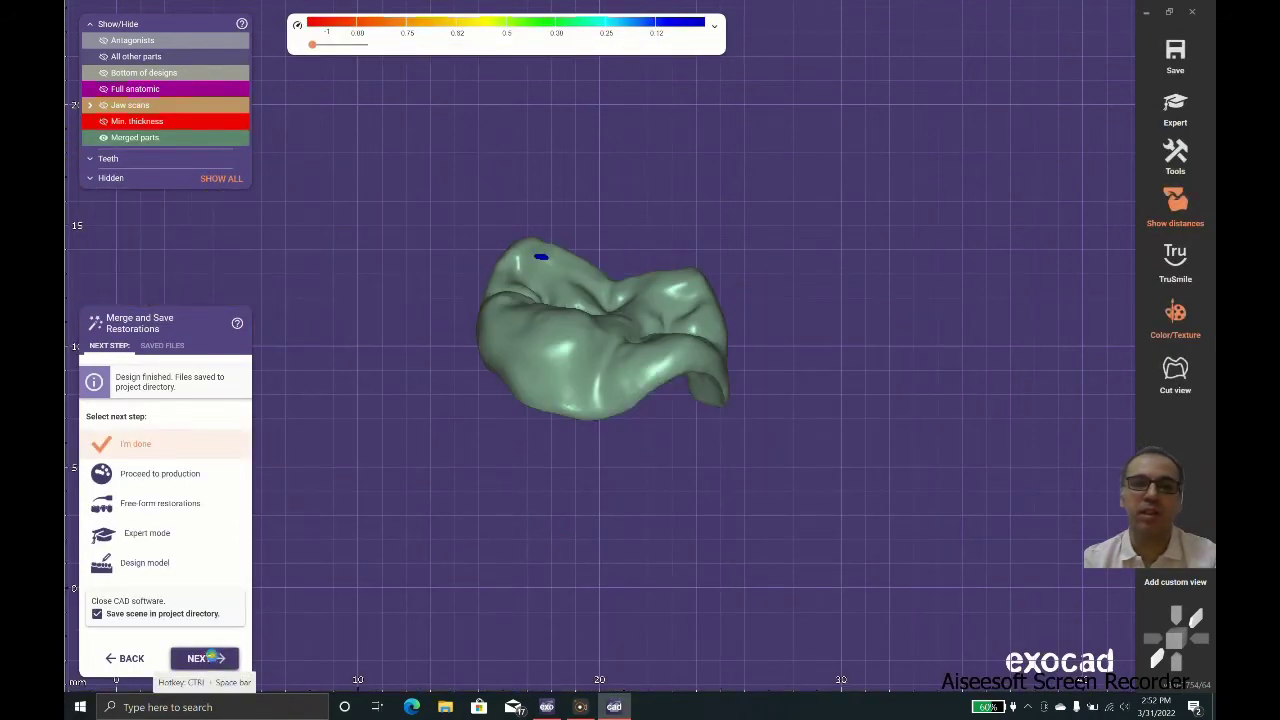
click(208, 658)
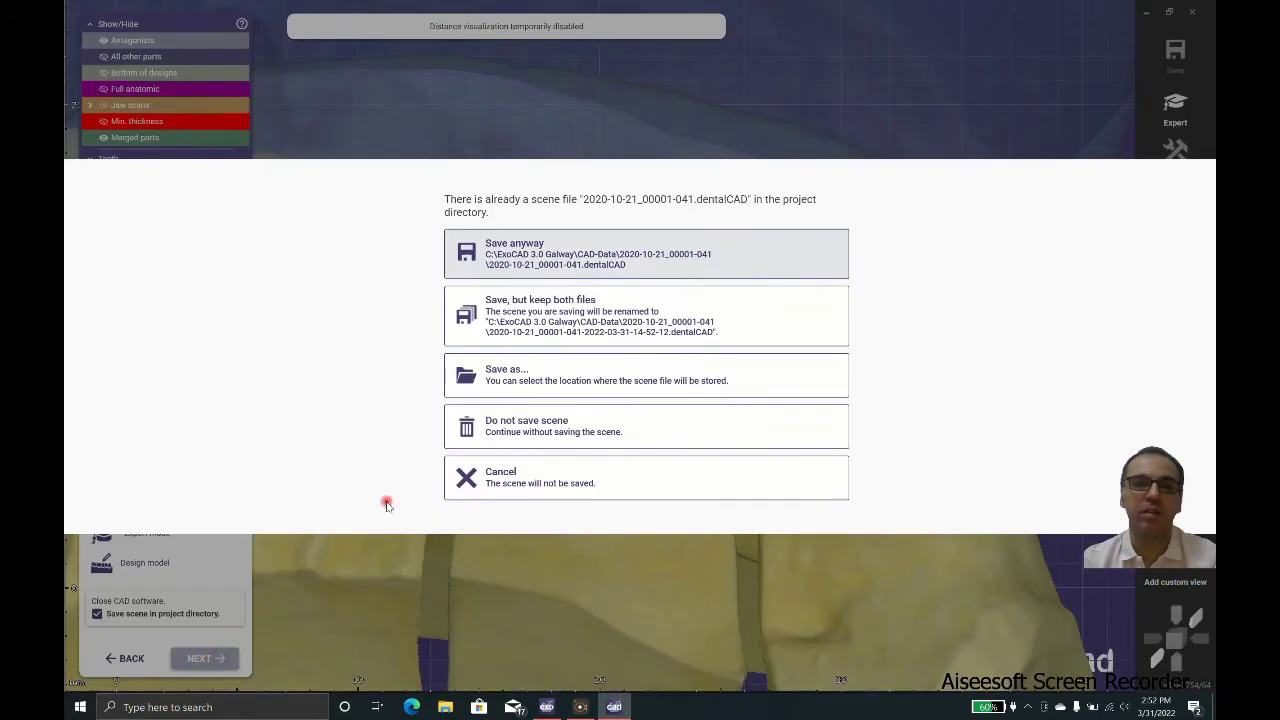
click(583, 373)
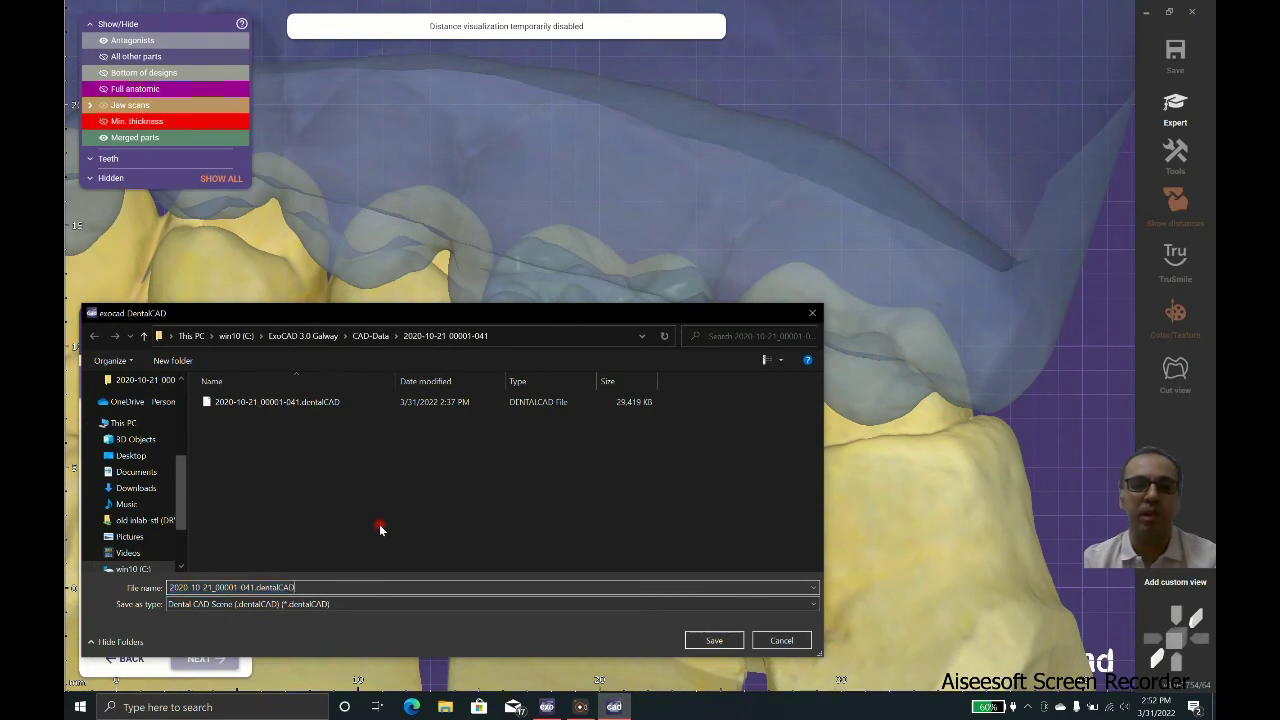